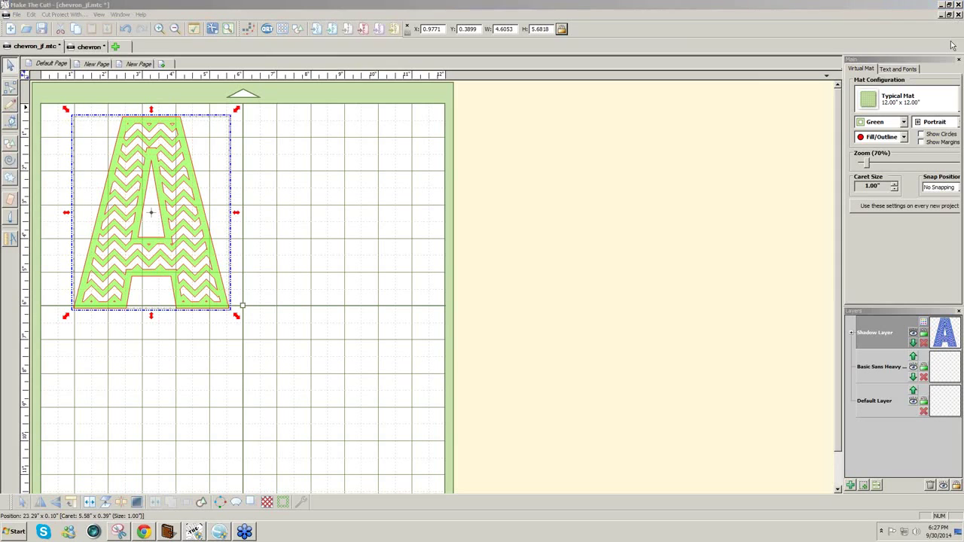
- Close chevron_jf without saving, and back out of saving the chevron project
{"action": "left_click", "coordinate": [956, 16]}
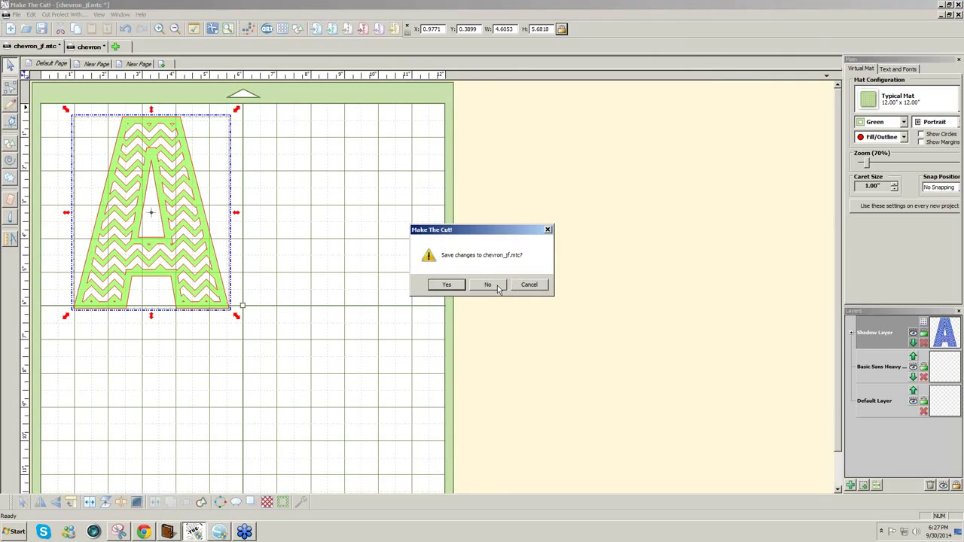
{"action": "left_click", "coordinate": [488, 285]}
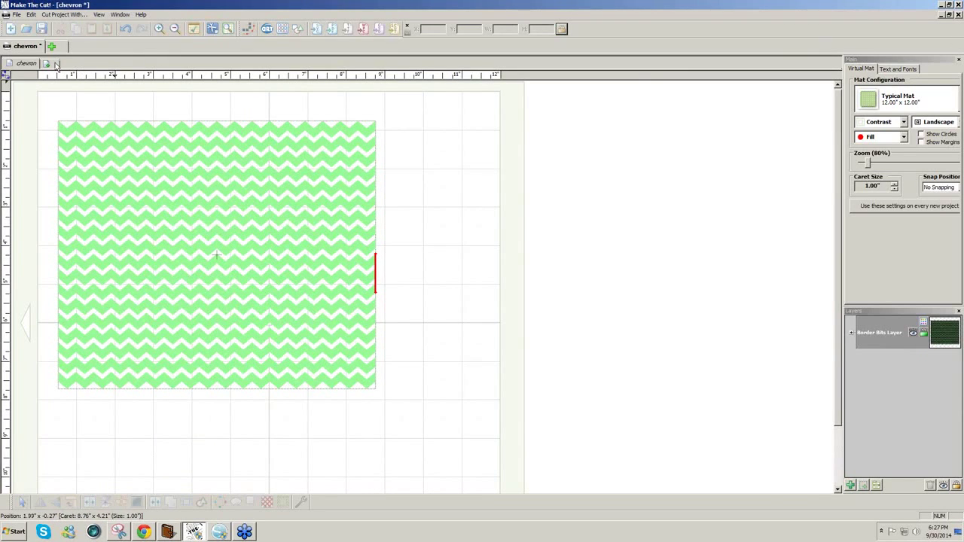
{"action": "left_click", "coordinate": [958, 15]}
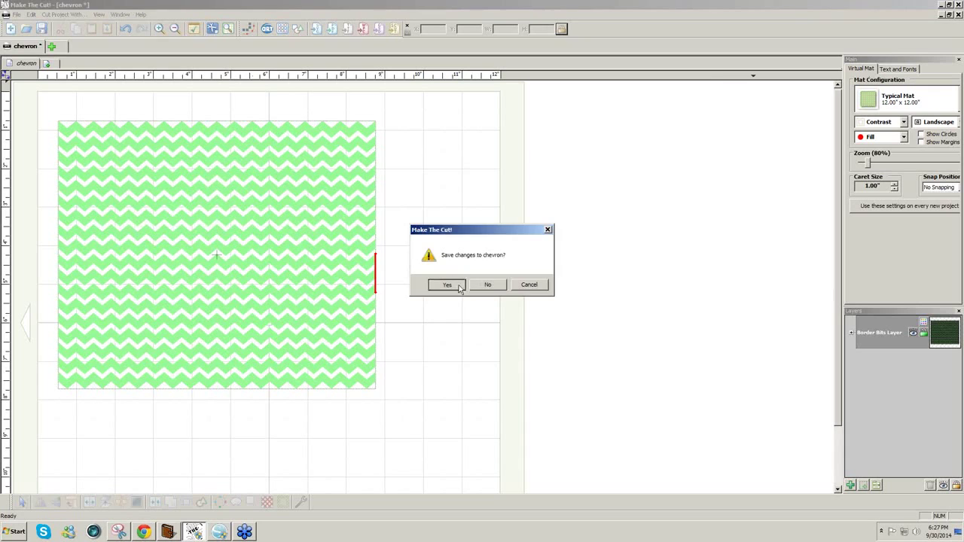
{"action": "left_click", "coordinate": [447, 284]}
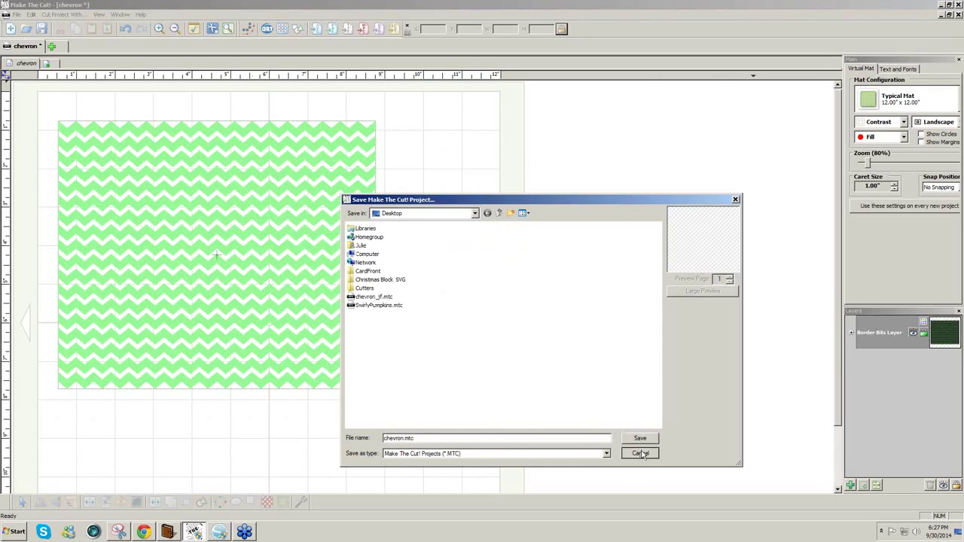
{"action": "left_click", "coordinate": [639, 454]}
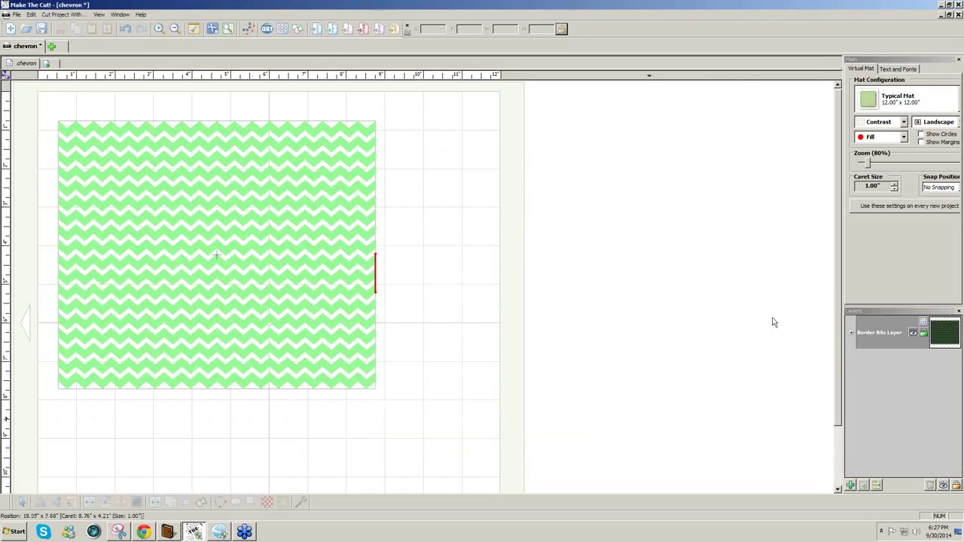
- Close chevron discarding its changes and start the blank project MTCProject7
{"action": "left_click", "coordinate": [959, 17]}
{"action": "left_click", "coordinate": [488, 286]}
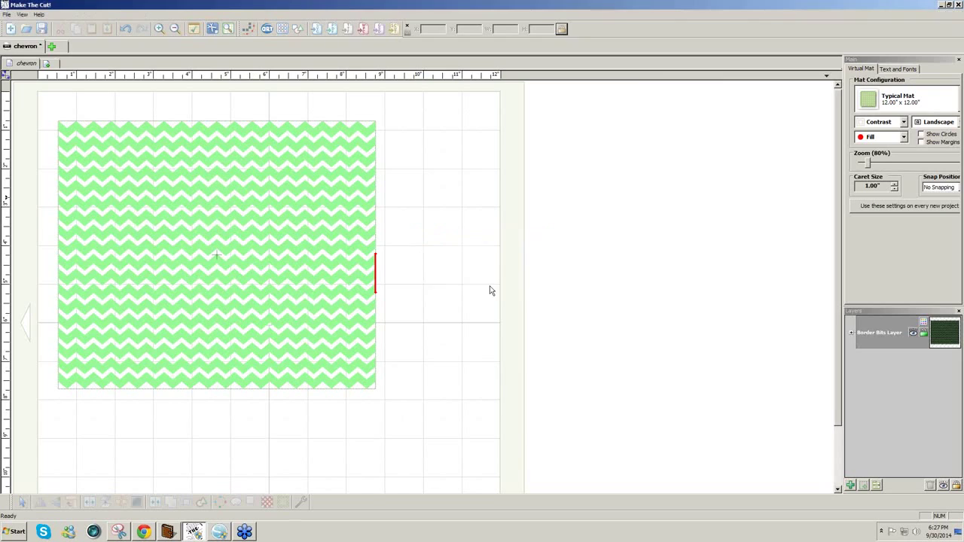
{"action": "left_click", "coordinate": [11, 28]}
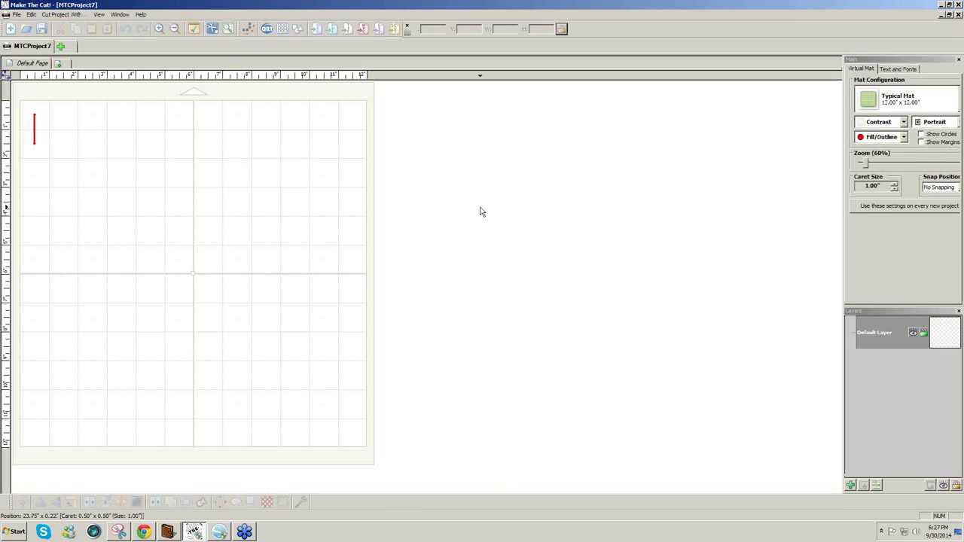
- In Silhouette Studio, pick the 3 flourished pumpkins design from the Fall library
{"action": "left_click", "coordinate": [219, 532]}
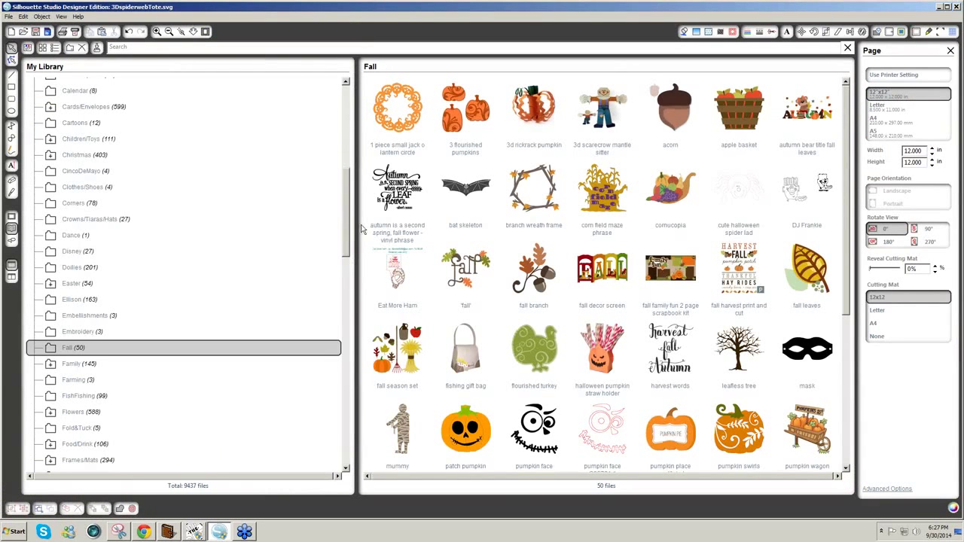
{"action": "left_click_drag", "start_coordinate": [350, 232], "coordinate": [351, 142]}
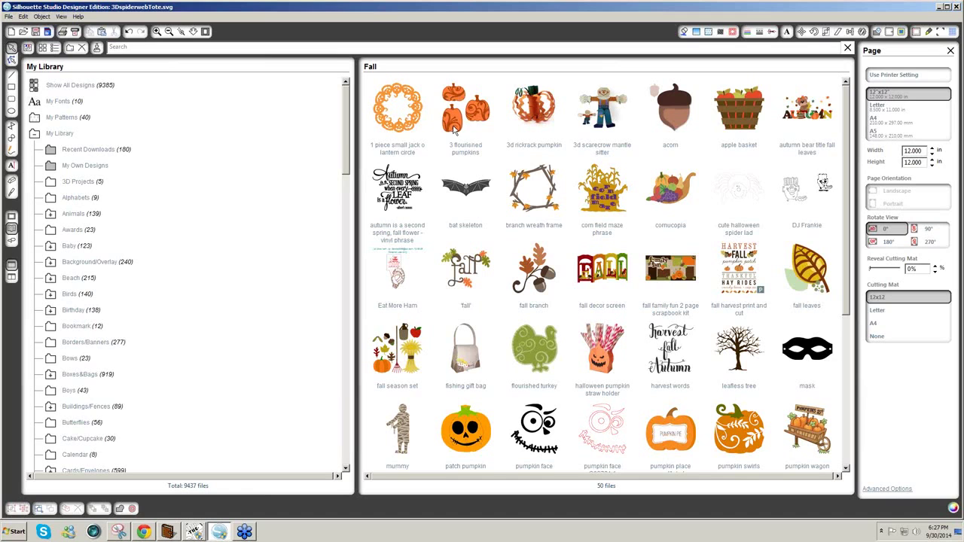
{"action": "left_click", "coordinate": [454, 129]}
- Place the 3 flourished pumpkins on the mat and delete the spider-web tote design
{"action": "double_click", "coordinate": [455, 129]}
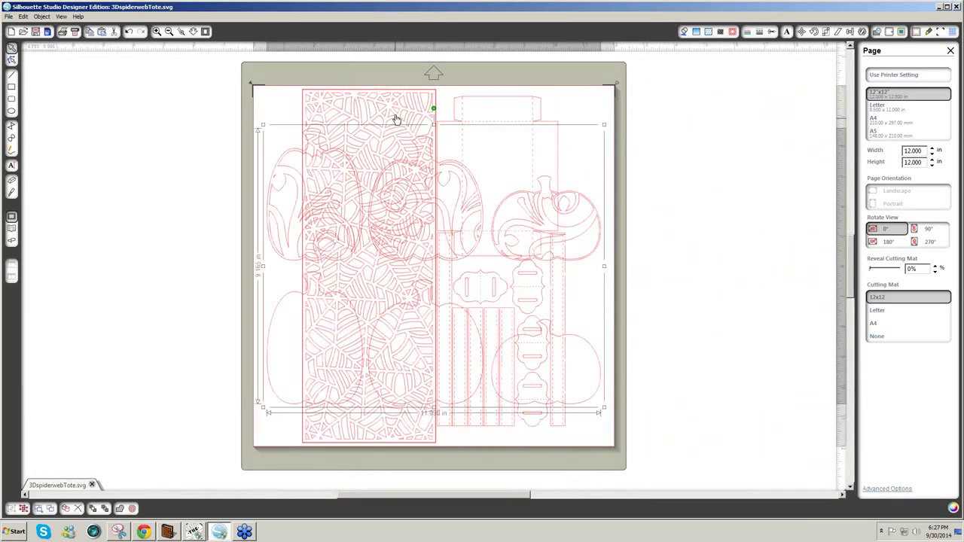
{"action": "left_click", "coordinate": [399, 112]}
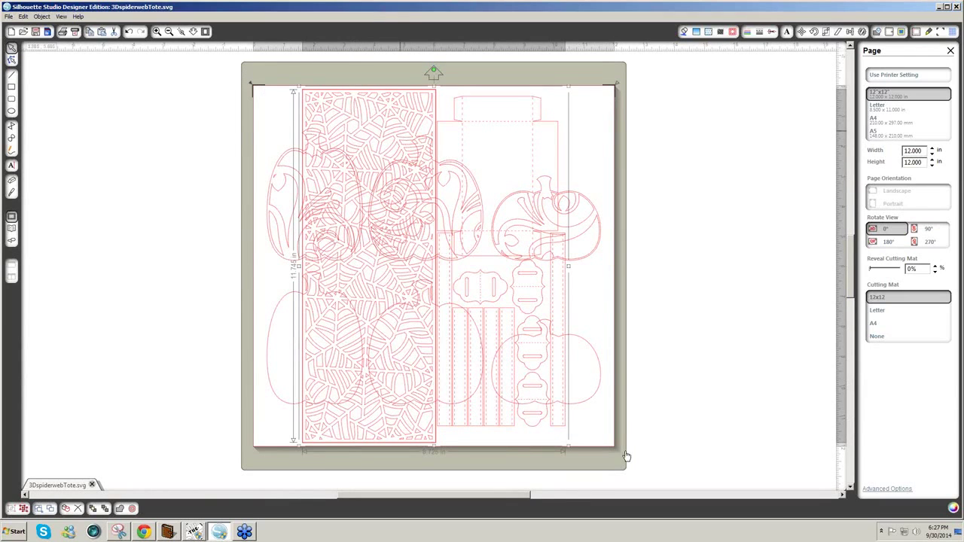
{"action": "left_click_drag", "start_coordinate": [626, 456], "coordinate": [610, 450]}
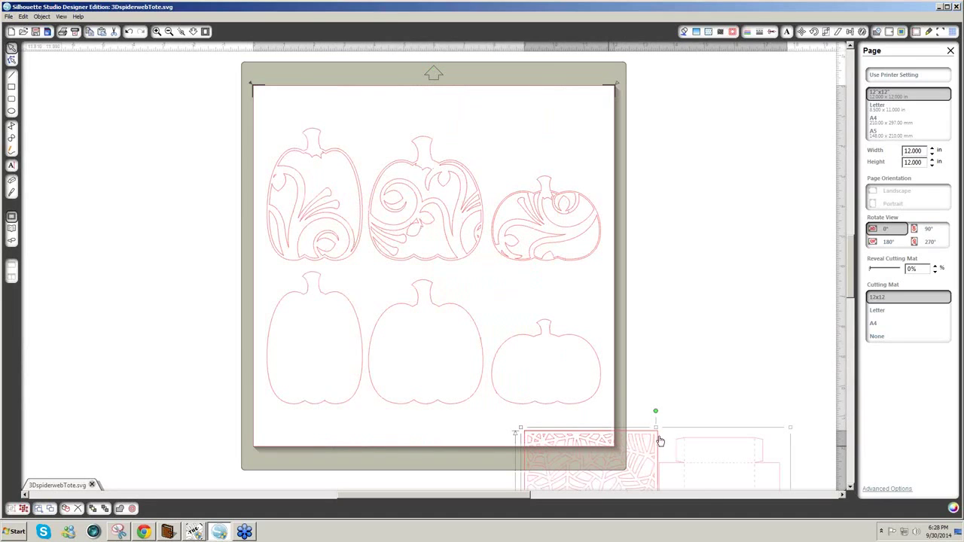
{"action": "key", "text": "Delete"}
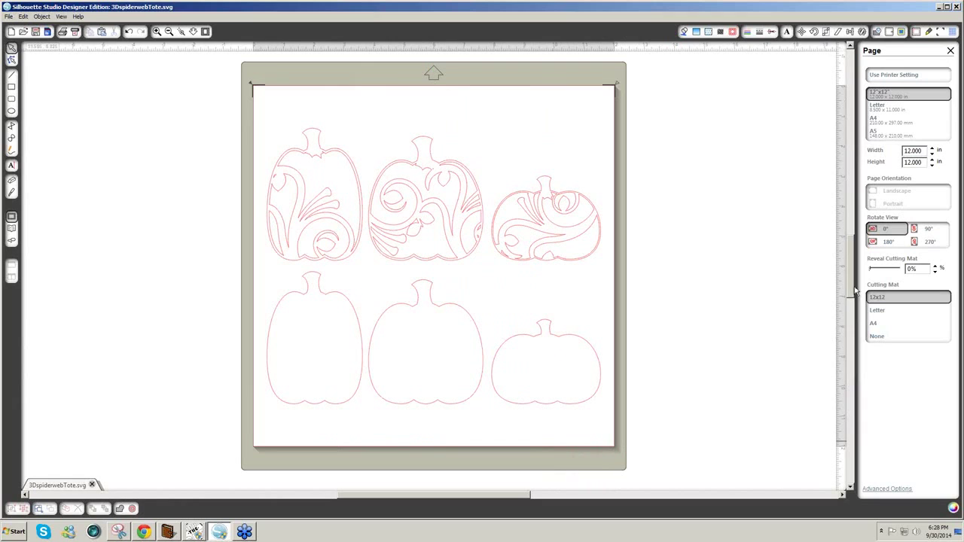
{"action": "mouse_move", "coordinate": [853, 296]}
{"action": "left_mouse_down"}
{"action": "mouse_move", "coordinate": [849, 324]}
{"action": "mouse_move", "coordinate": [852, 286]}
{"action": "left_mouse_up"}
{"action": "scroll", "coordinate": [850, 316], "scroll_direction": "down", "scroll_amount": 3}
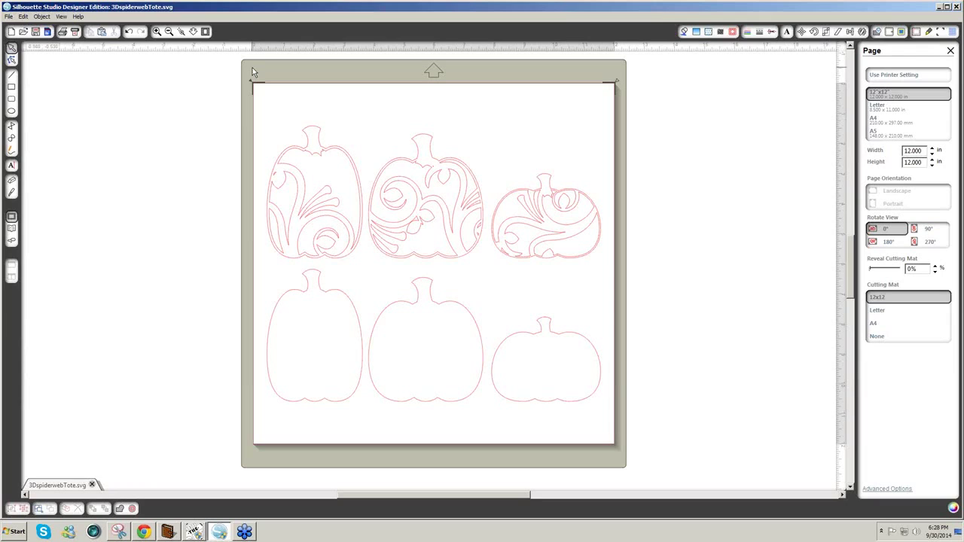
- Save the pumpkin layout under the new name FallPumpkins.svg
{"action": "left_click", "coordinate": [8, 17]}
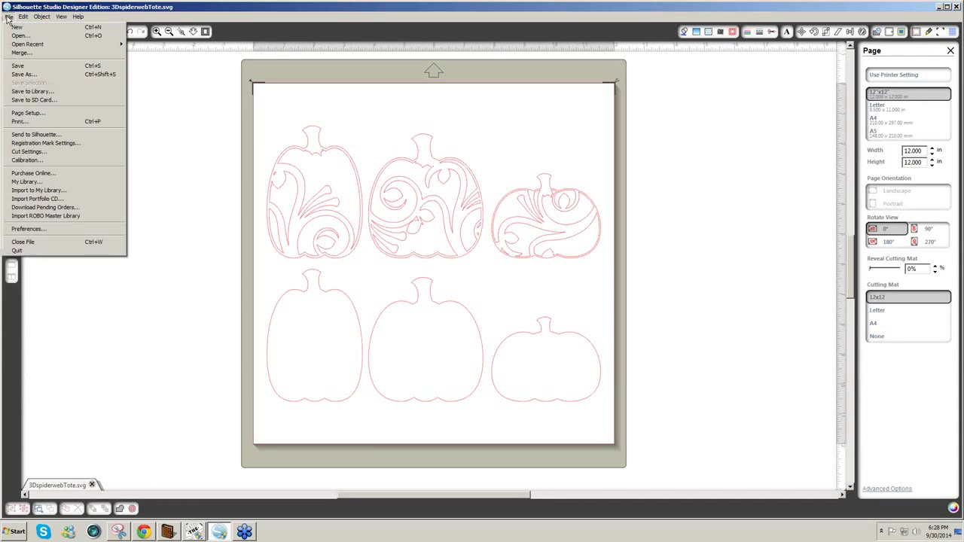
{"action": "left_click", "coordinate": [59, 75]}
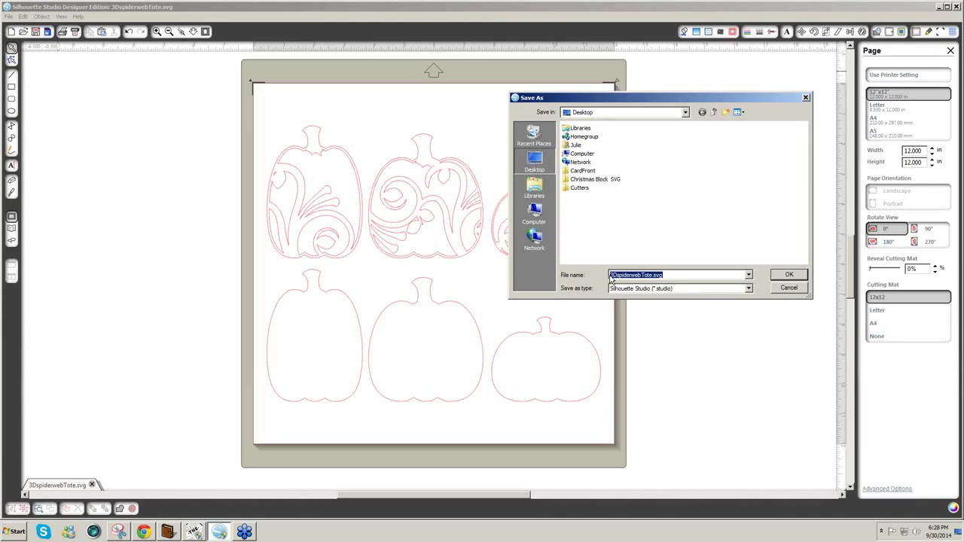
{"action": "type", "text": "FallPumpkins.s"}
{"action": "left_click", "coordinate": [783, 276]}
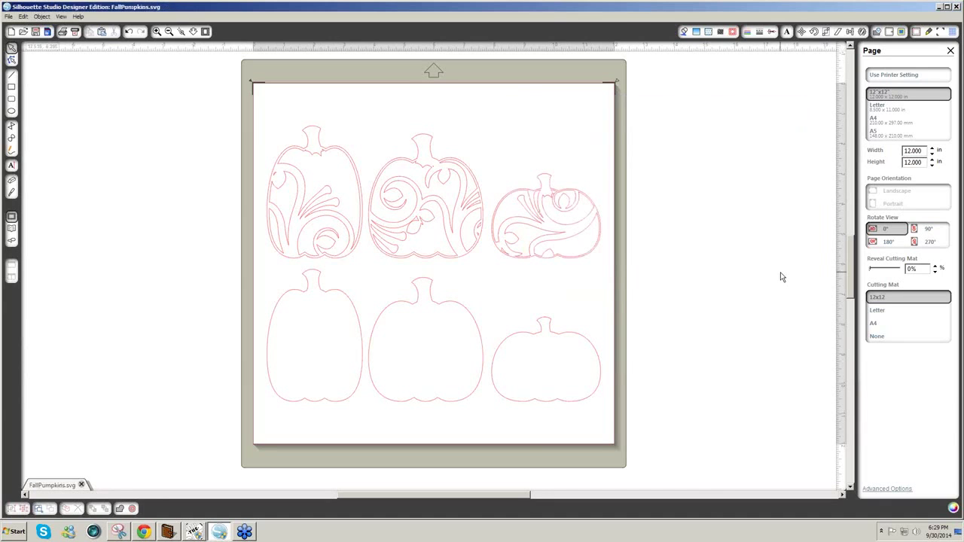
- Import FallPumpkins.svg onto MTCProject7's mat in Make The Cut!, then return to Silhouette Studio
{"action": "left_click", "coordinate": [197, 535]}
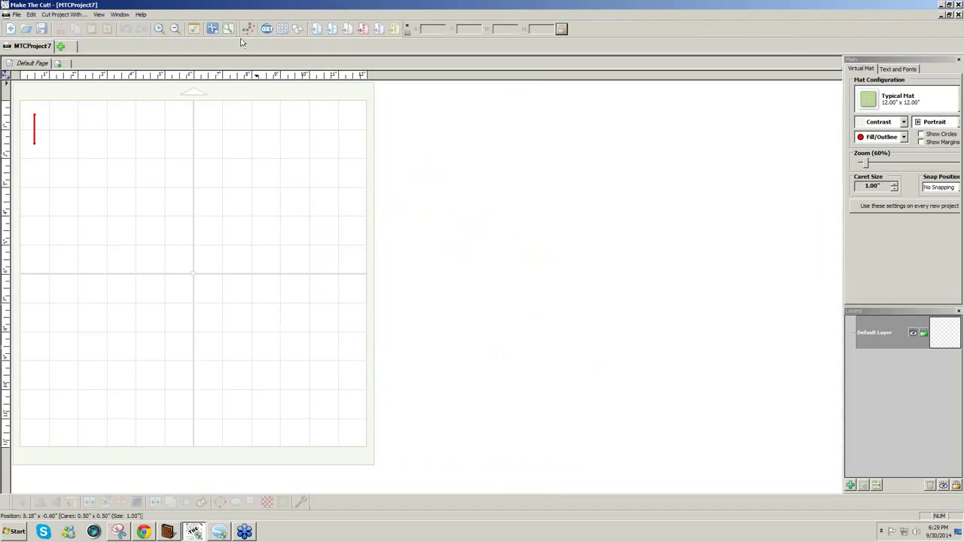
{"action": "left_click", "coordinate": [314, 30]}
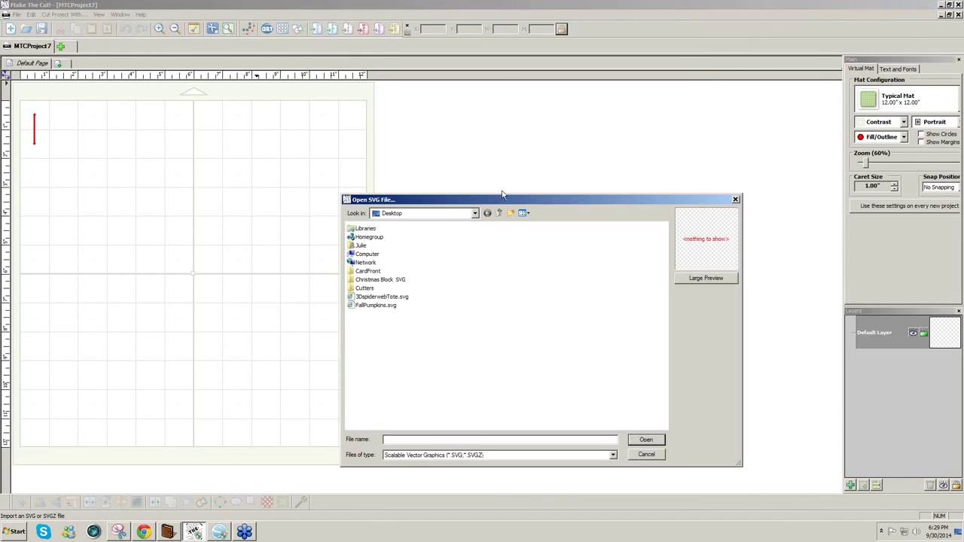
{"action": "left_click", "coordinate": [385, 305]}
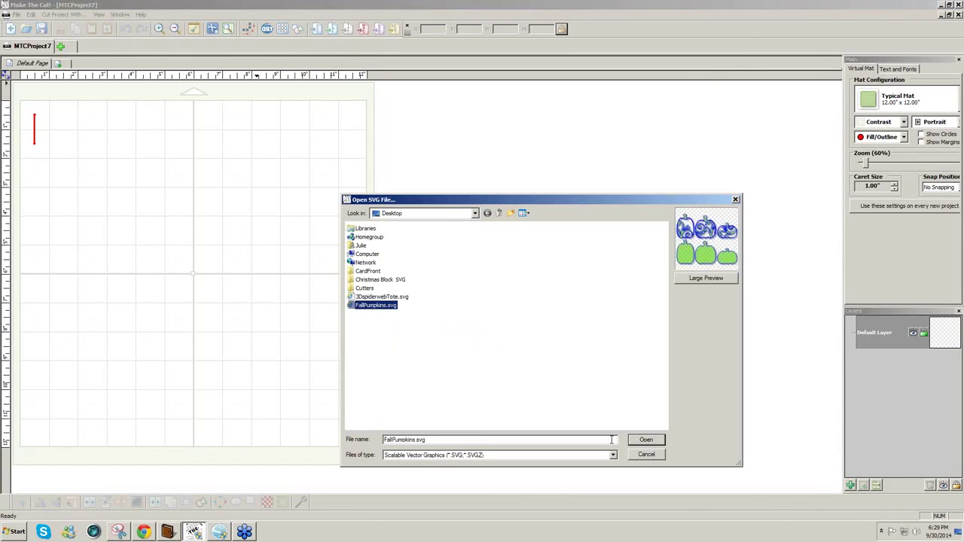
{"action": "left_click", "coordinate": [646, 440]}
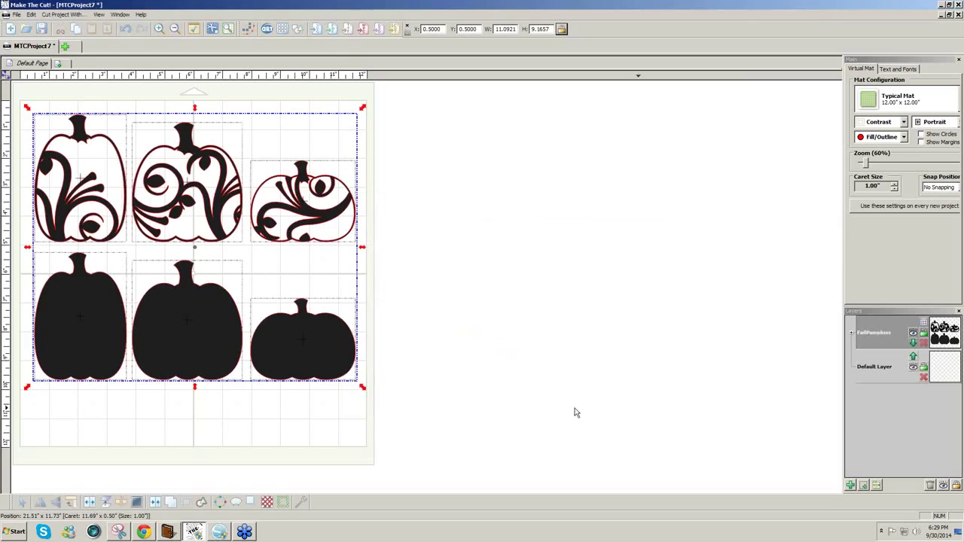
{"action": "left_click", "coordinate": [469, 332]}
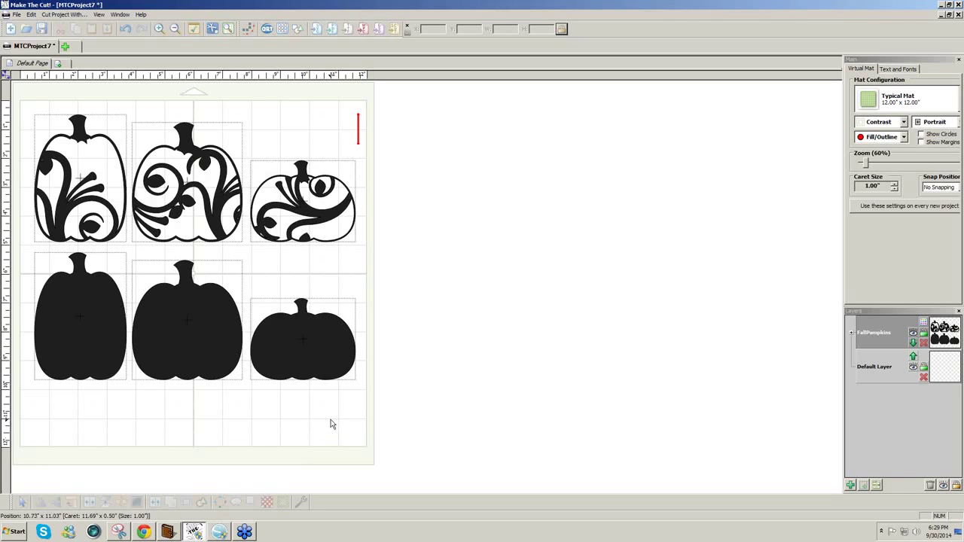
{"action": "left_click", "coordinate": [221, 532]}
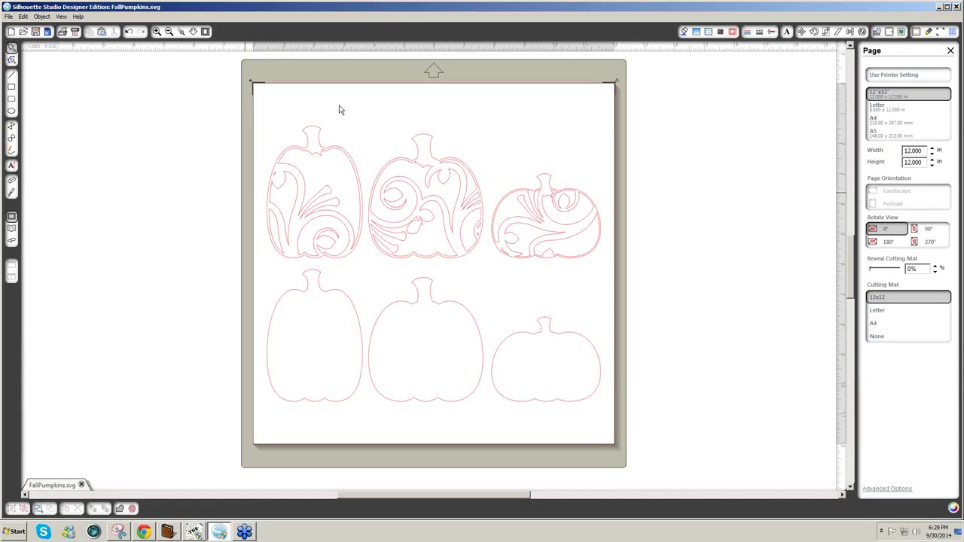
- Make the fill and outline of all six pumpkins black
{"action": "left_click", "coordinate": [310, 155]}
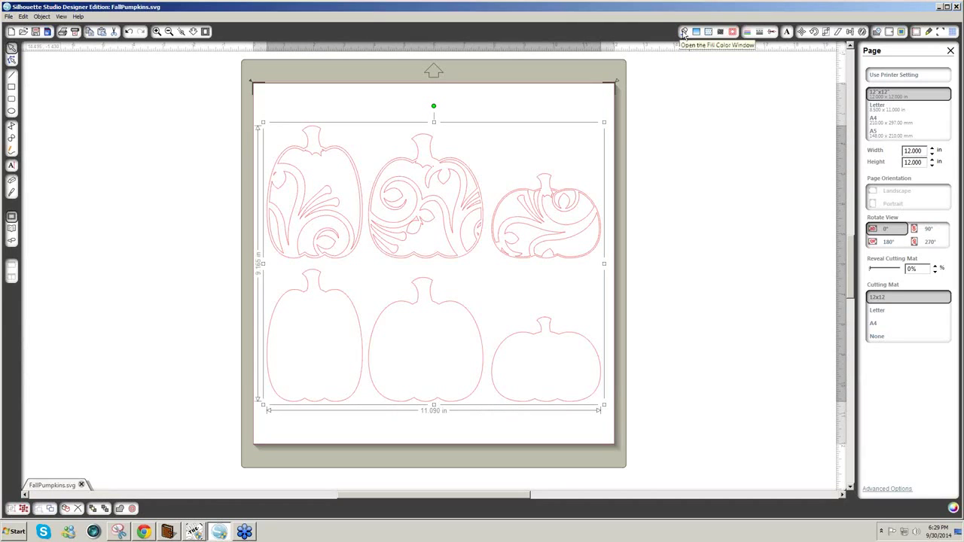
{"action": "left_click", "coordinate": [684, 32]}
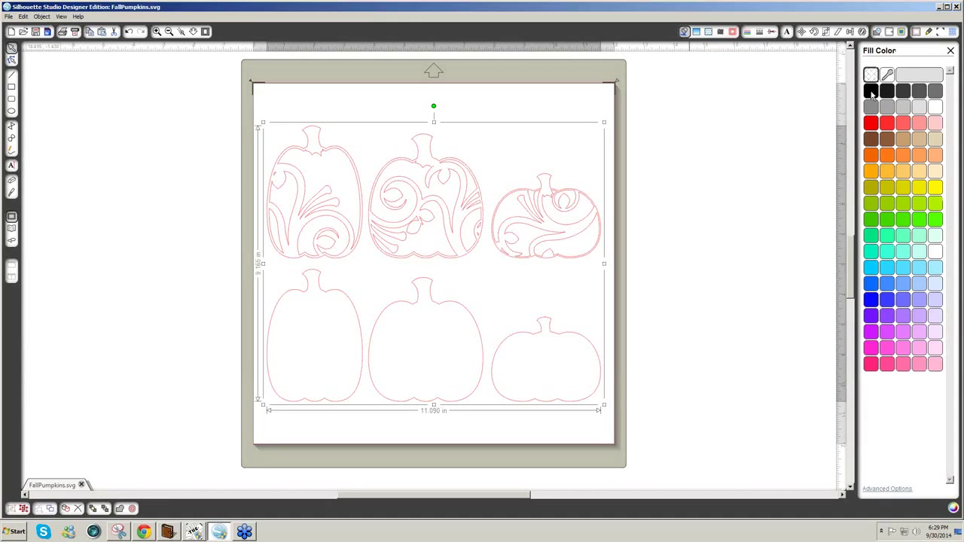
{"action": "left_click", "coordinate": [871, 91]}
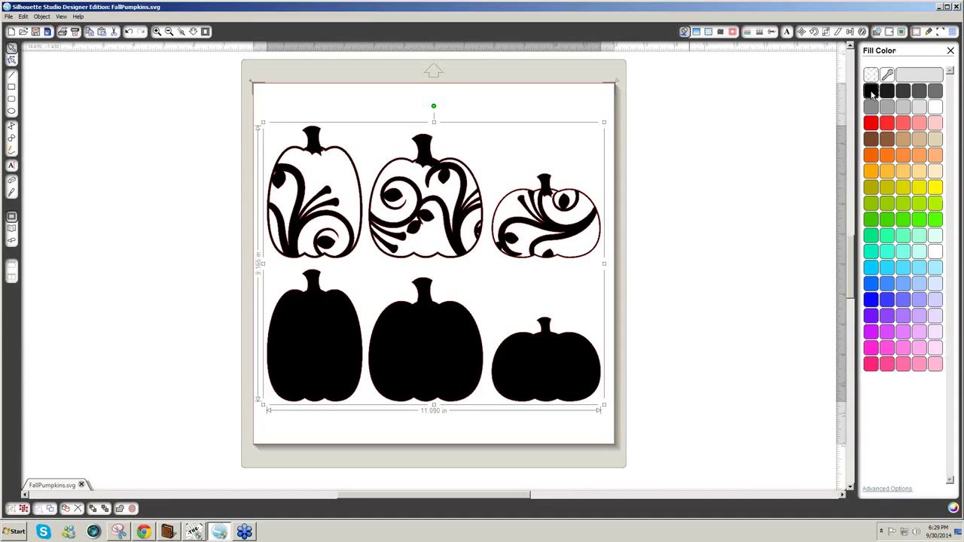
{"action": "left_click", "coordinate": [748, 34]}
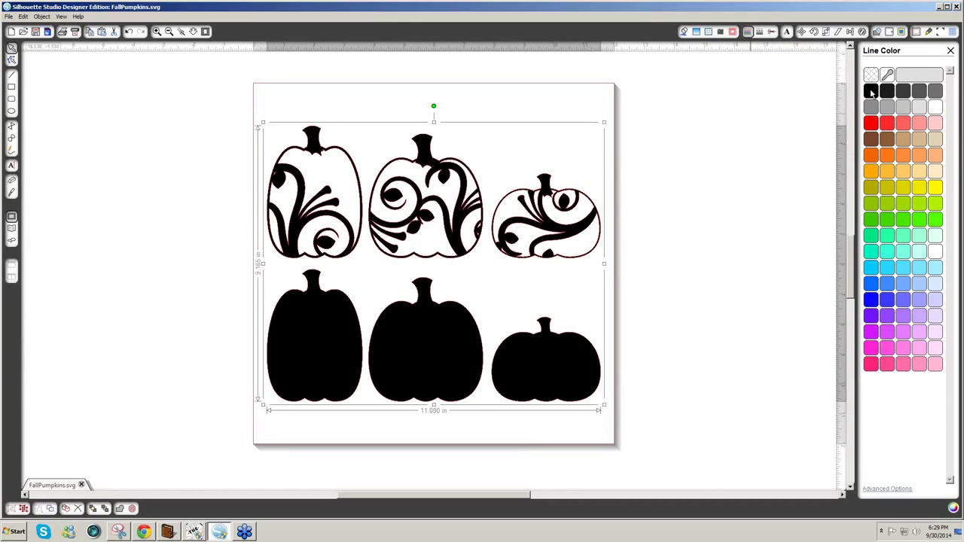
{"action": "left_click", "coordinate": [871, 91]}
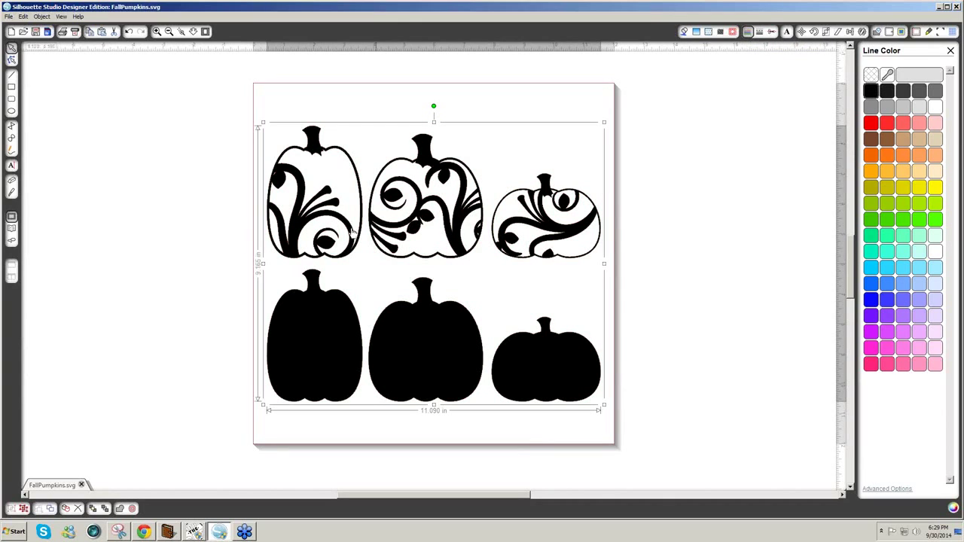
{"action": "left_click", "coordinate": [673, 358]}
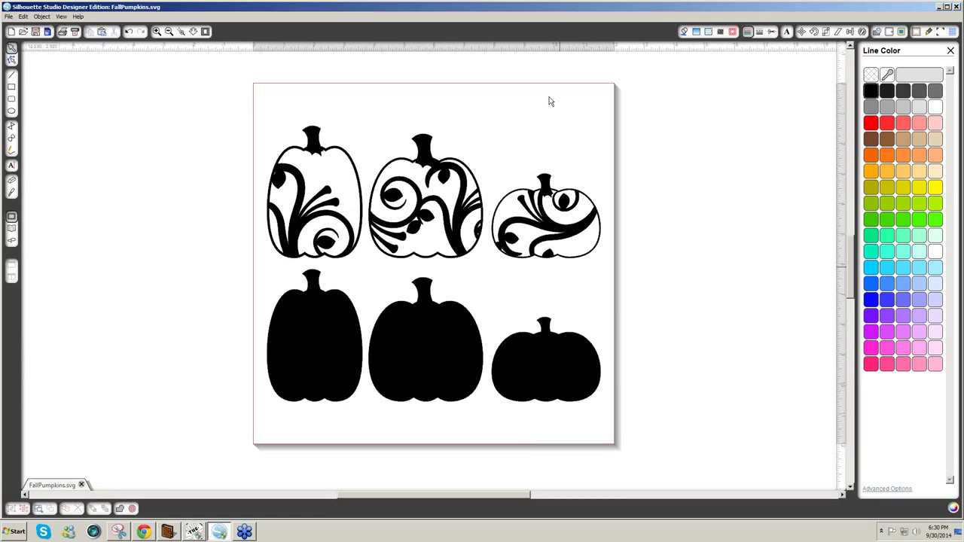
- Print the pumpkin design with Adobe PDF as the printer
{"action": "left_click", "coordinate": [9, 16]}
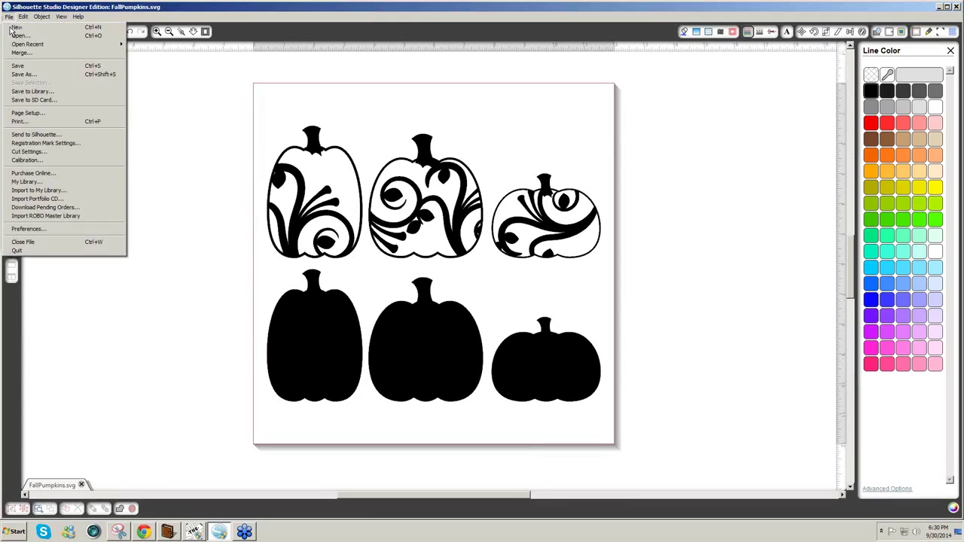
{"action": "left_click", "coordinate": [38, 123]}
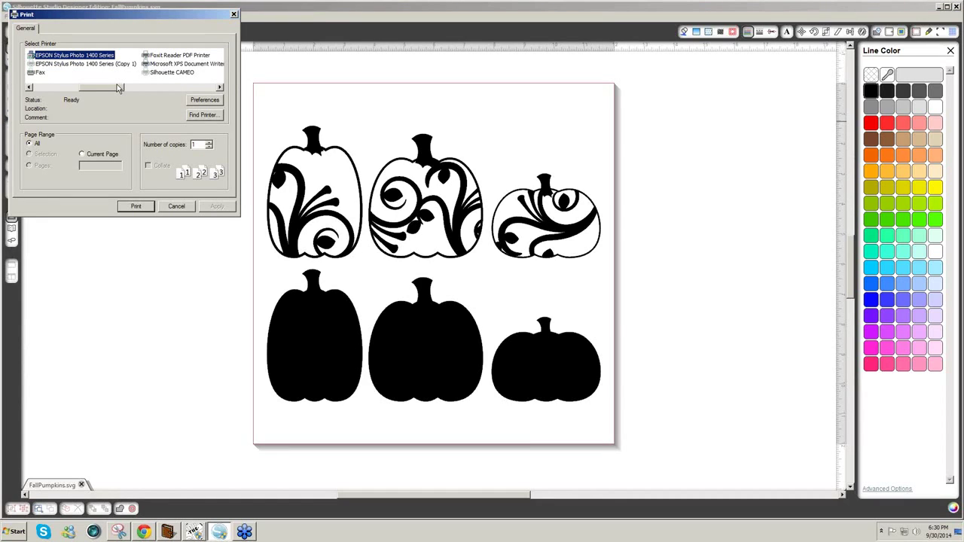
{"action": "left_click_drag", "start_coordinate": [117, 88], "coordinate": [66, 88]}
{"action": "left_click", "coordinate": [51, 64]}
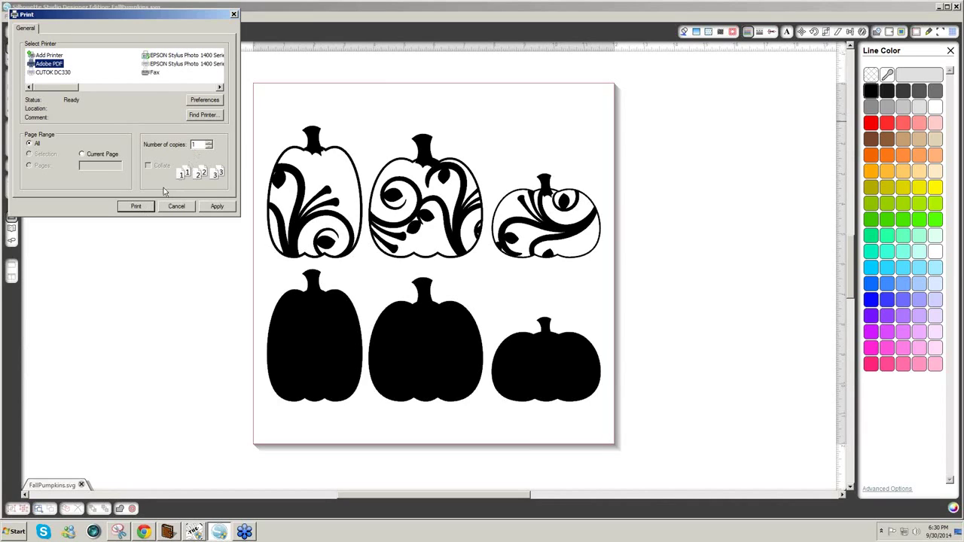
- Set the Adobe PDF page size to 12x12 and send the print
{"action": "left_click", "coordinate": [216, 102]}
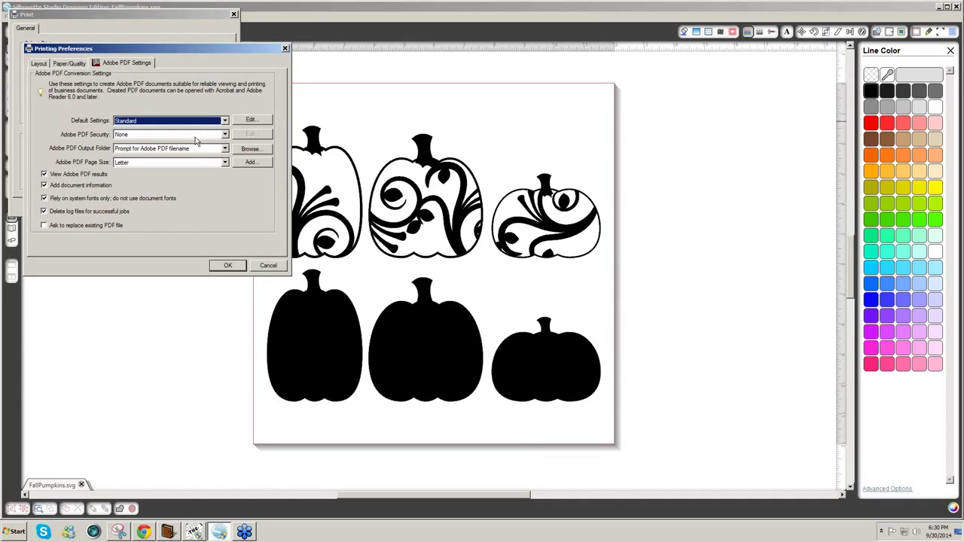
{"action": "left_click", "coordinate": [224, 163]}
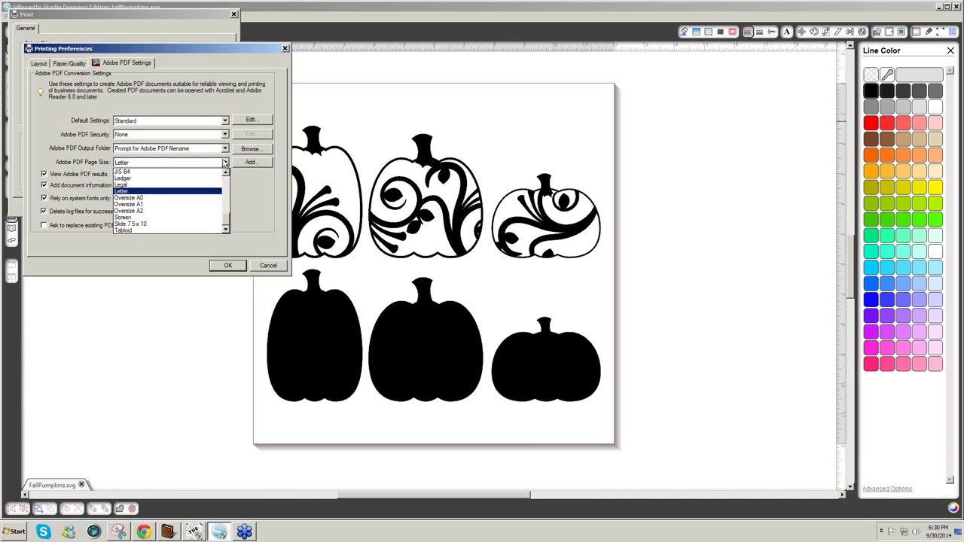
{"action": "left_click_drag", "start_coordinate": [228, 223], "coordinate": [227, 185]}
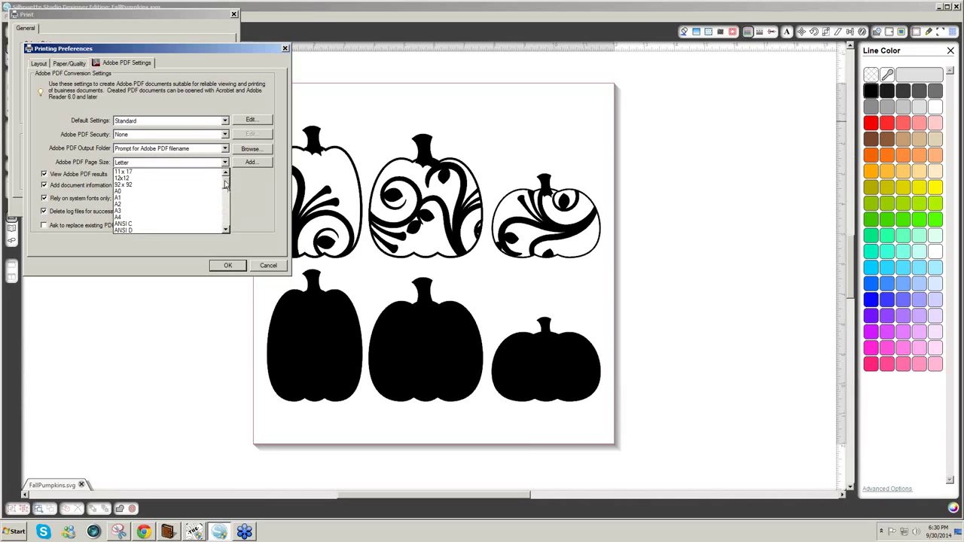
{"action": "left_click", "coordinate": [151, 179]}
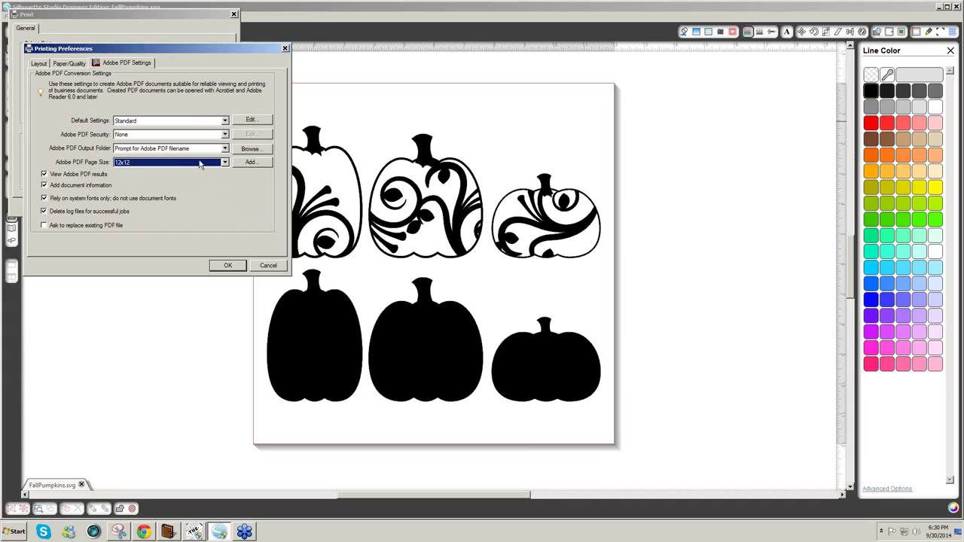
{"action": "left_click", "coordinate": [229, 266]}
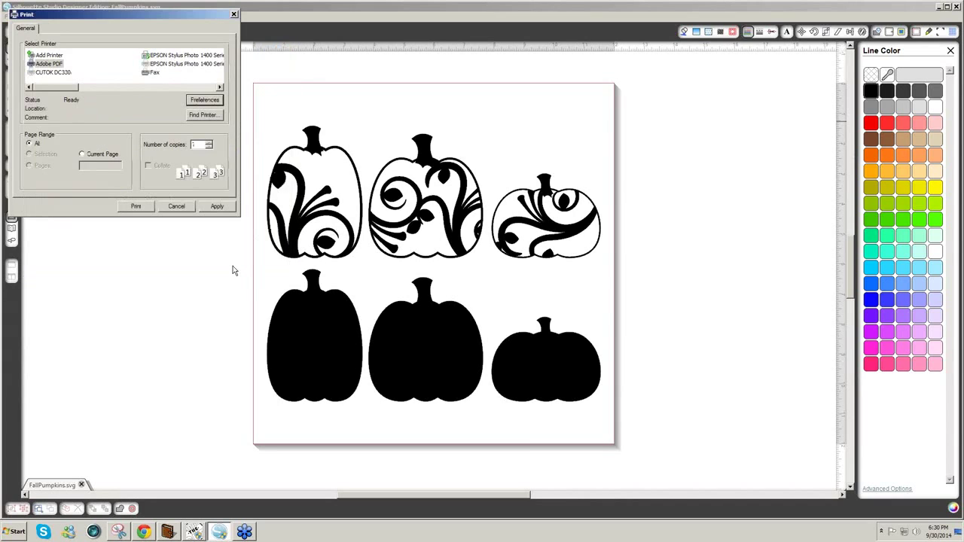
{"action": "left_click", "coordinate": [140, 208]}
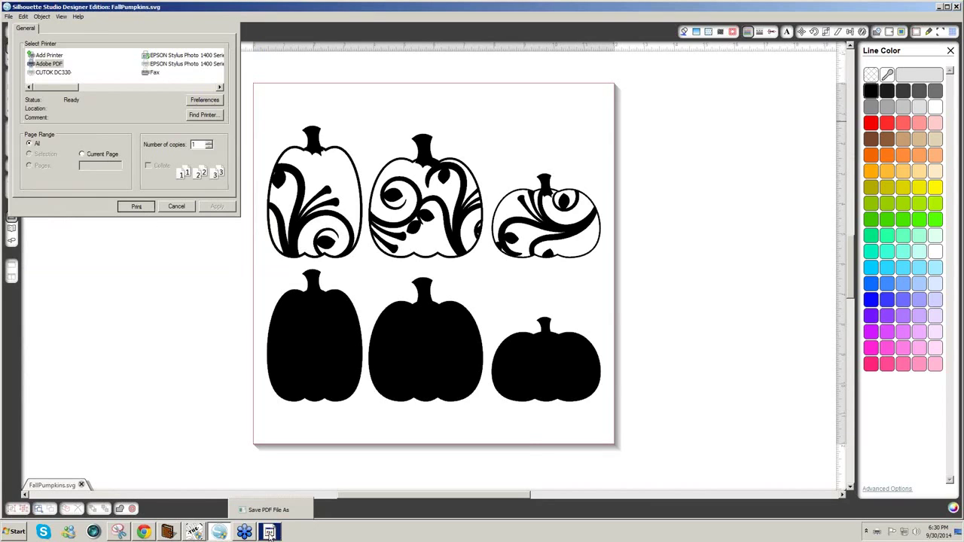
- Save the PDF printout as Pumpkins1 on the Desktop
{"action": "left_click", "coordinate": [271, 508]}
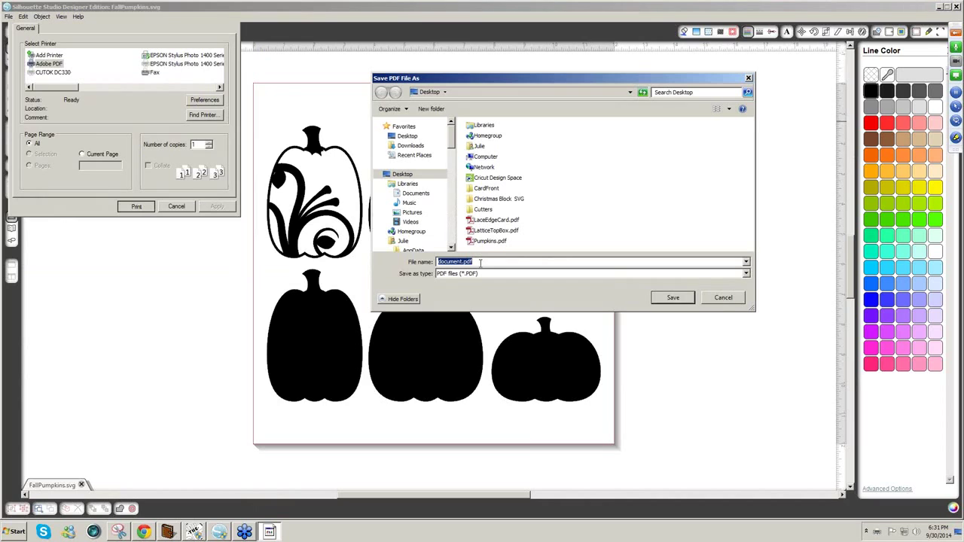
{"action": "type", "text": "Pumpk"}
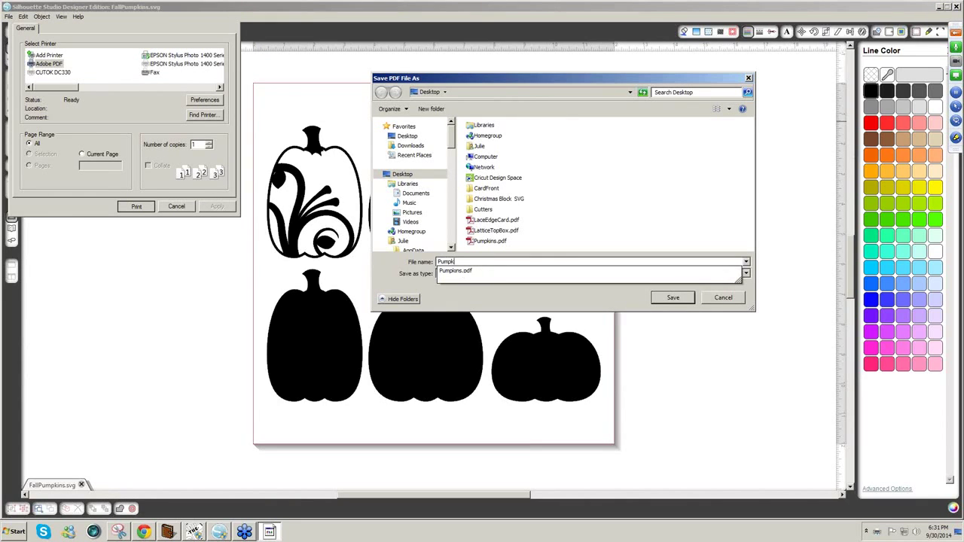
{"action": "type", "text": "ins1"}
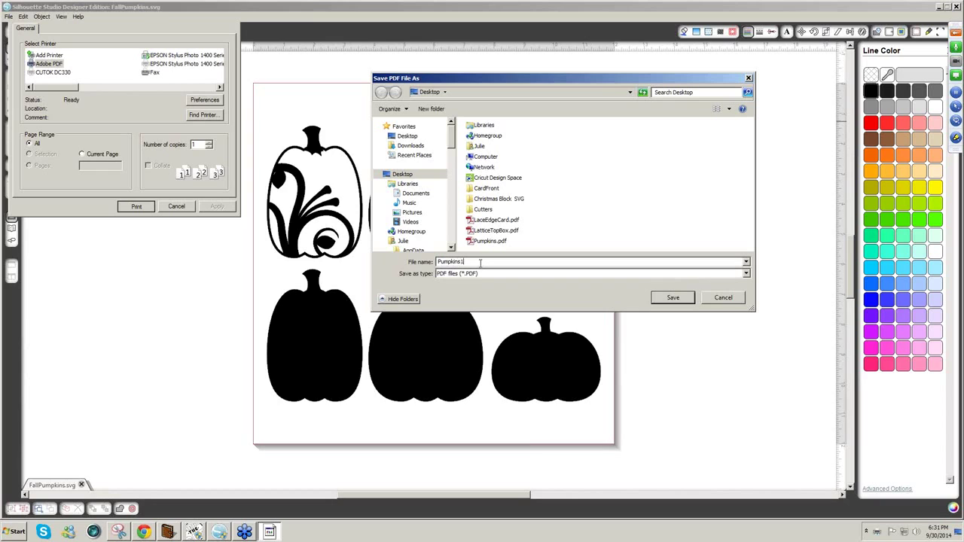
{"action": "left_click", "coordinate": [668, 297]}
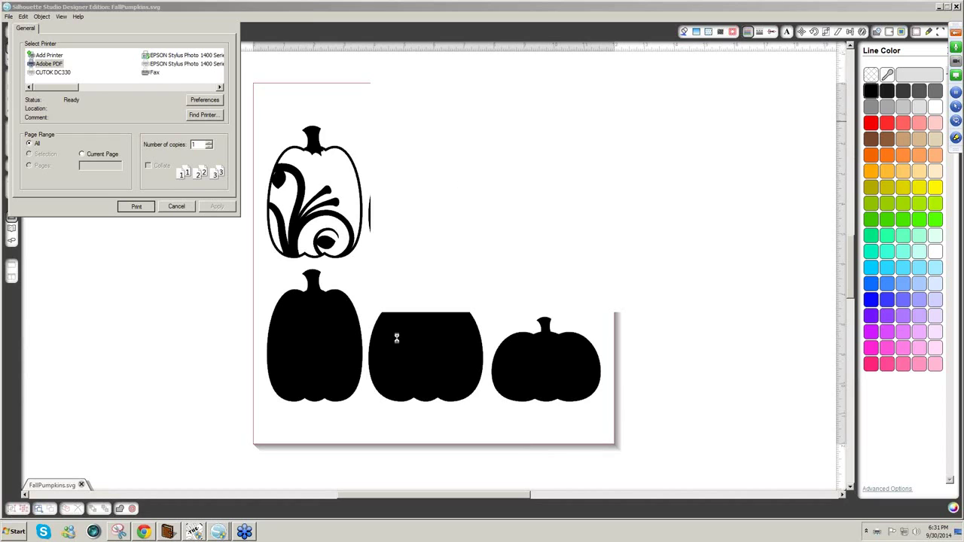
{"action": "left_click", "coordinate": [194, 534]}
- In a new project, import Pumpkins.pdf as a pixel trace of the six pumpkins
{"action": "left_click", "coordinate": [67, 46]}
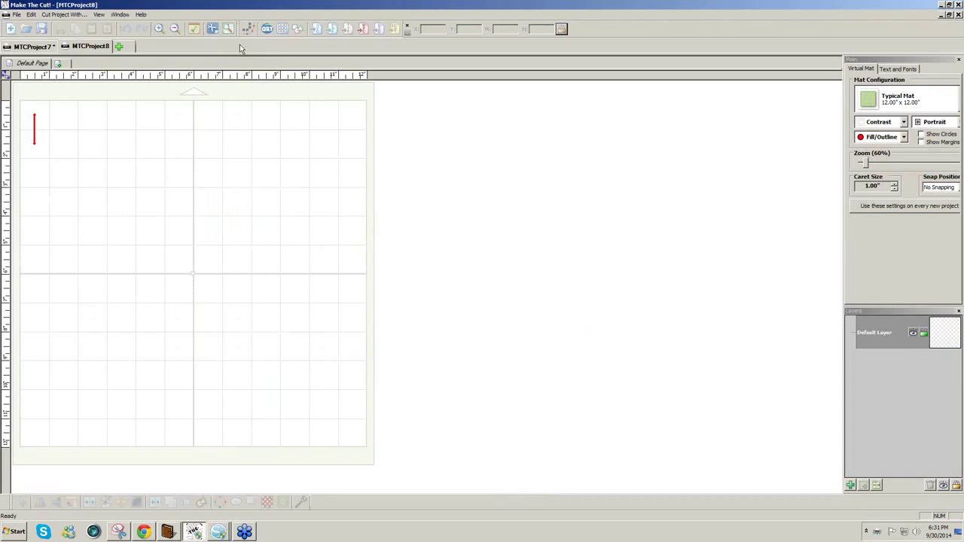
{"action": "left_click", "coordinate": [335, 32]}
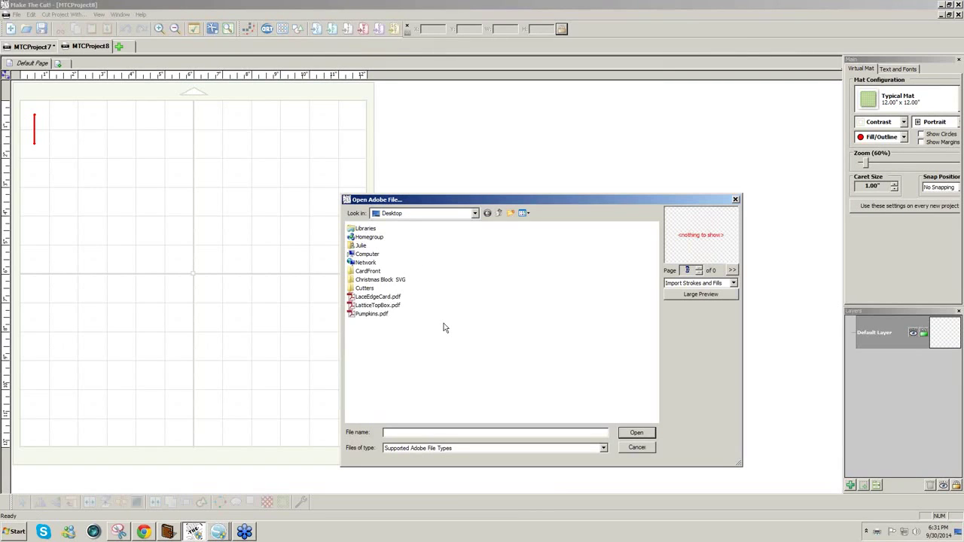
{"action": "left_click", "coordinate": [371, 313]}
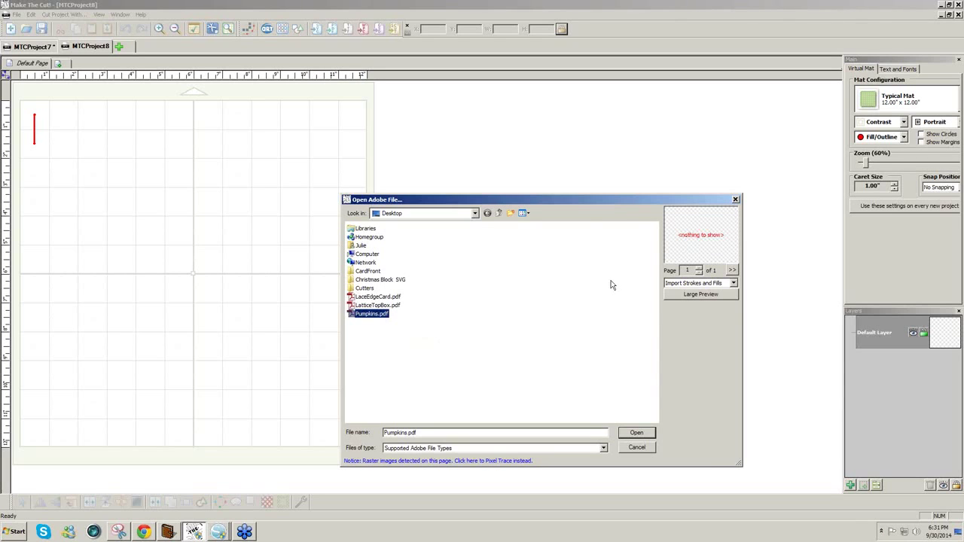
{"action": "left_click_drag", "start_coordinate": [580, 201], "coordinate": [511, 132]}
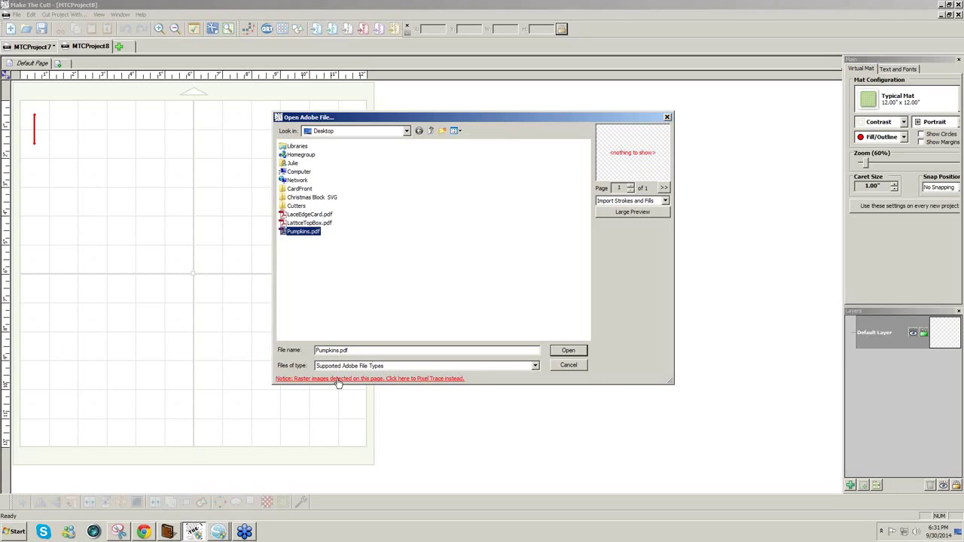
{"action": "left_click", "coordinate": [338, 380]}
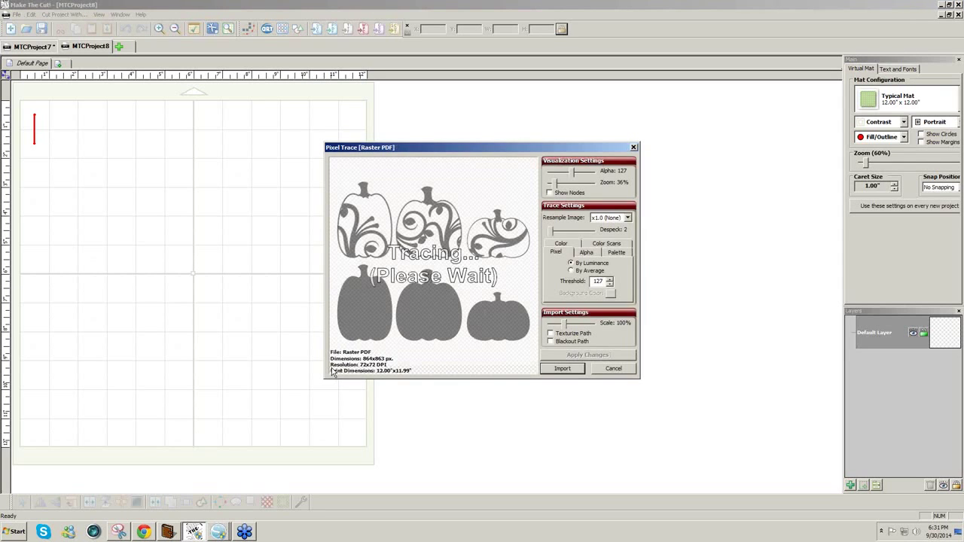
{"action": "left_click", "coordinate": [562, 368]}
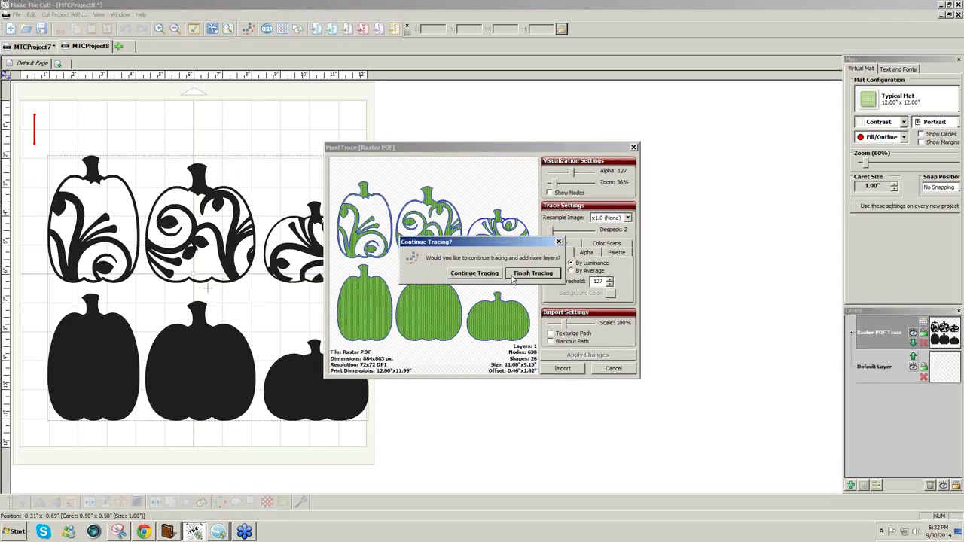
{"action": "left_click", "coordinate": [532, 276]}
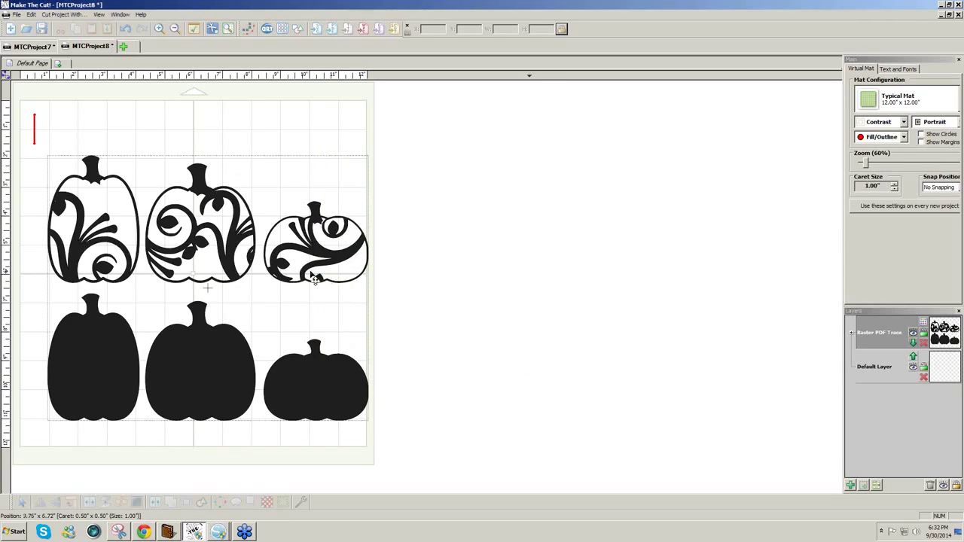
- Move the traced pumpkin group toward the mat's top-left corner
{"action": "left_click", "coordinate": [306, 269]}
{"action": "left_click_drag", "start_coordinate": [306, 269], "coordinate": [297, 241]}
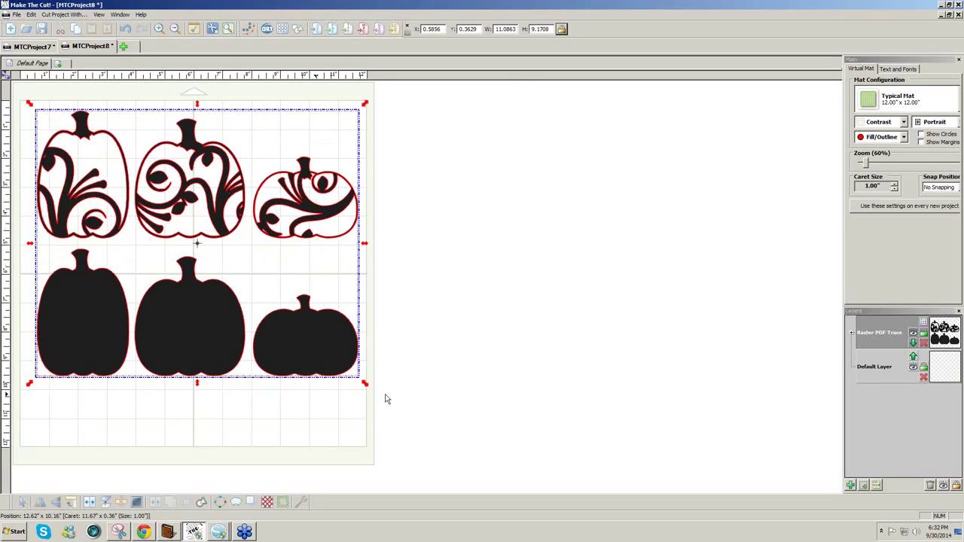
{"action": "left_click", "coordinate": [382, 122]}
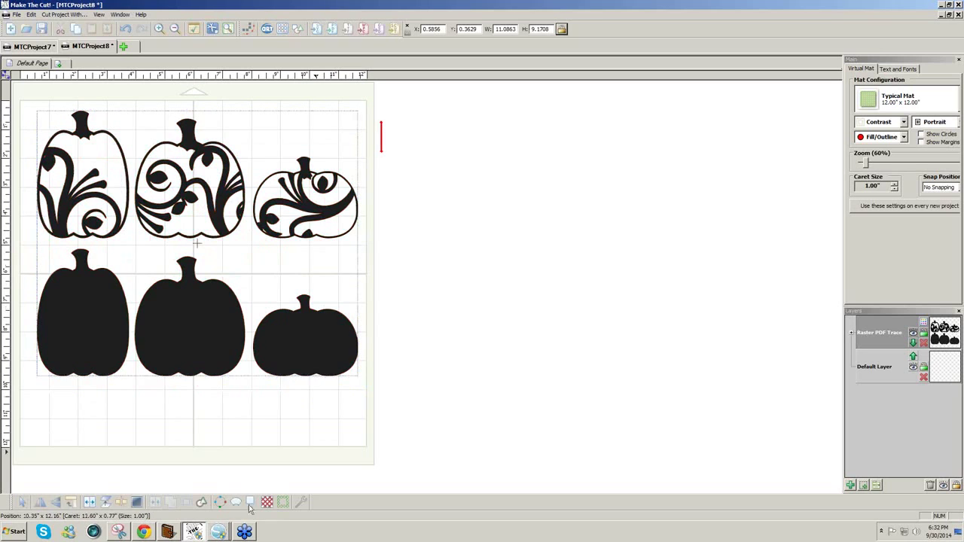
{"action": "left_click", "coordinate": [219, 533]}
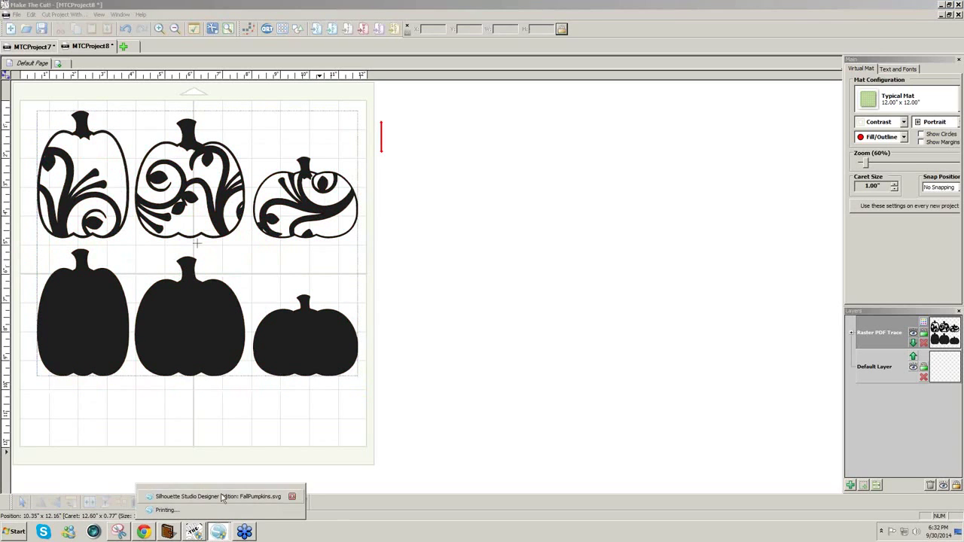
- Back in Silhouette Studio, cancel the print dialog so Pumpkins1.pdf finishes
{"action": "left_click", "coordinate": [223, 498]}
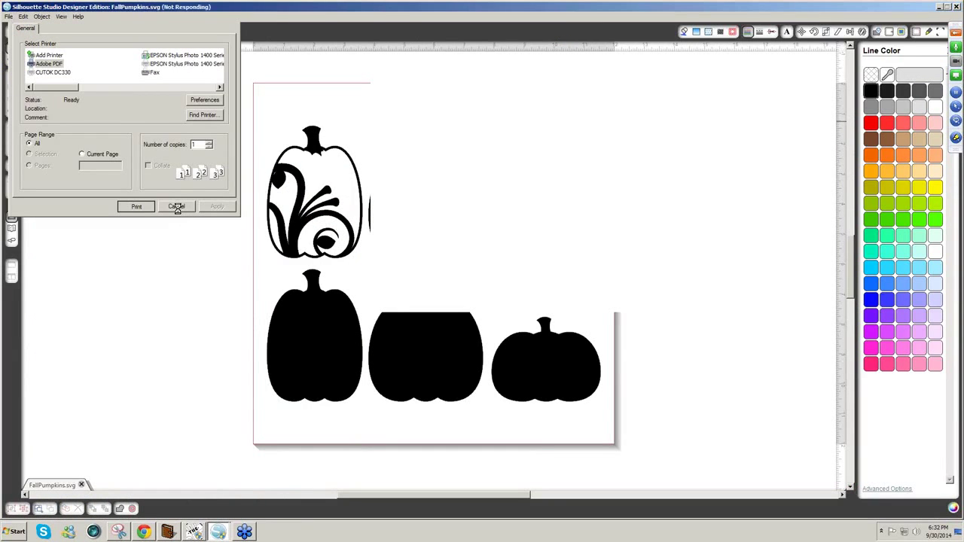
{"action": "left_click", "coordinate": [177, 207]}
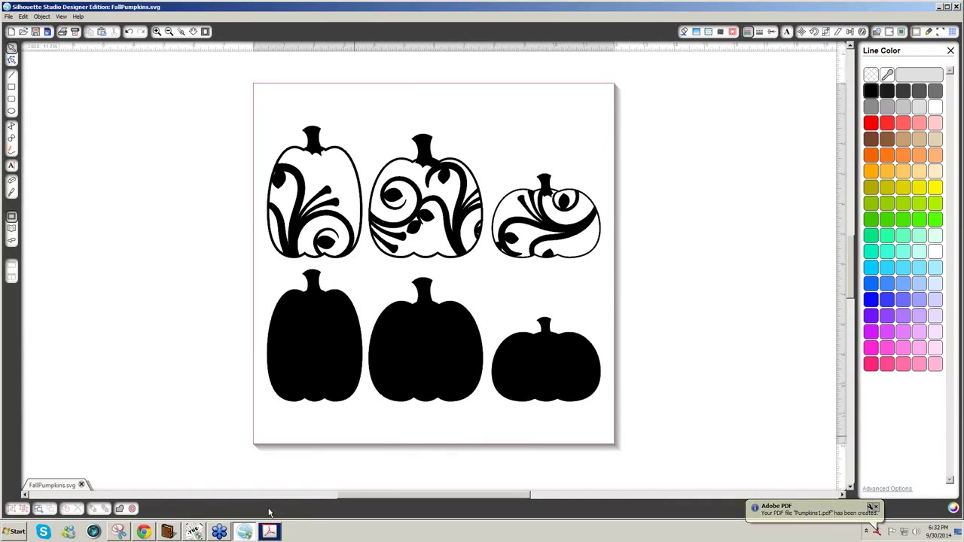
- Check Pumpkins1.pdf in Acrobat, close it, and launch Snipping Tool
{"action": "left_click", "coordinate": [269, 532]}
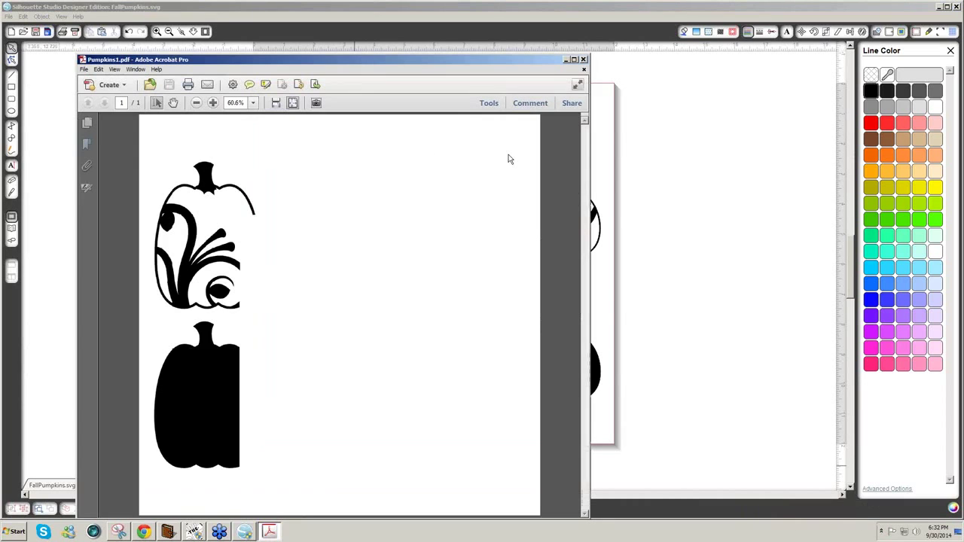
{"action": "left_click", "coordinate": [583, 59]}
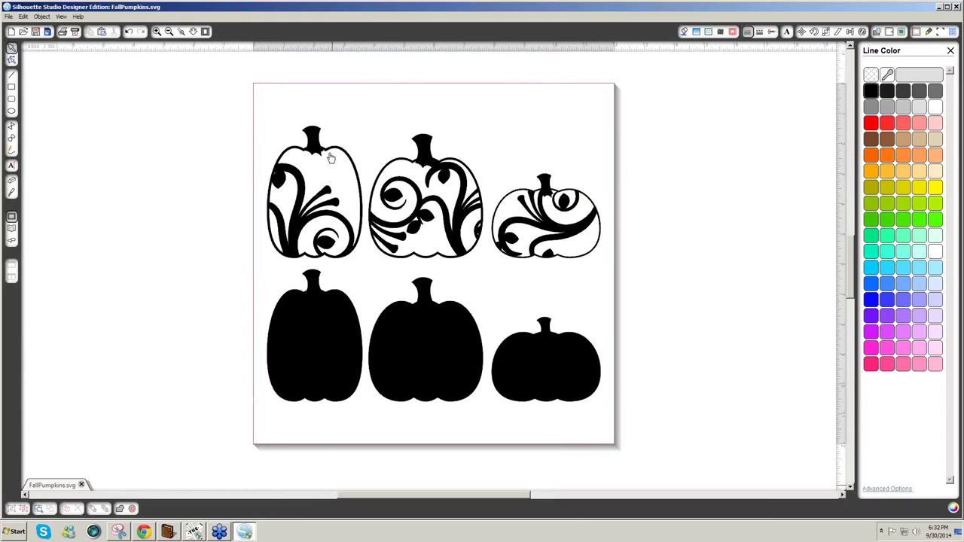
{"action": "left_click", "coordinate": [118, 531]}
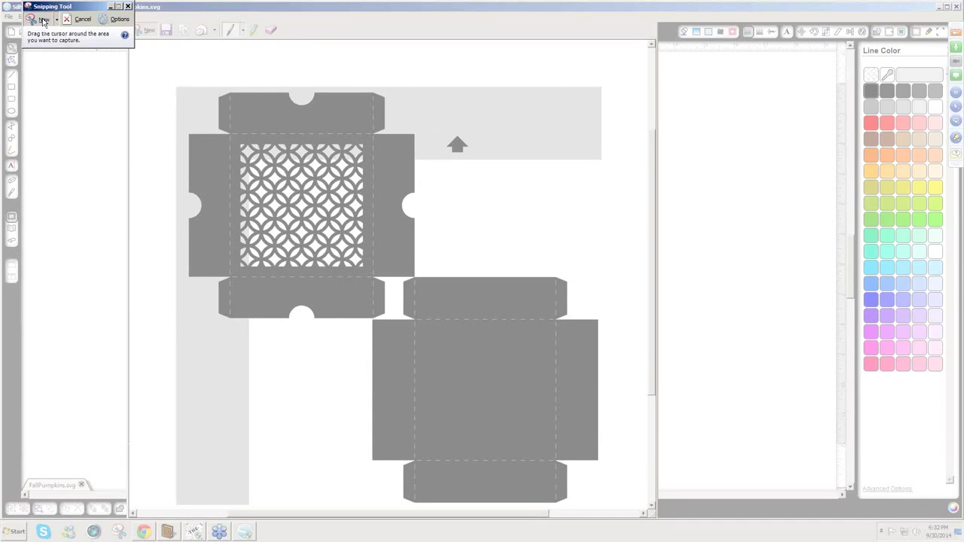
- Snip the area around all six pumpkins and start Pixel Trace in Make The Cut!
{"action": "key", "text": "Escape"}
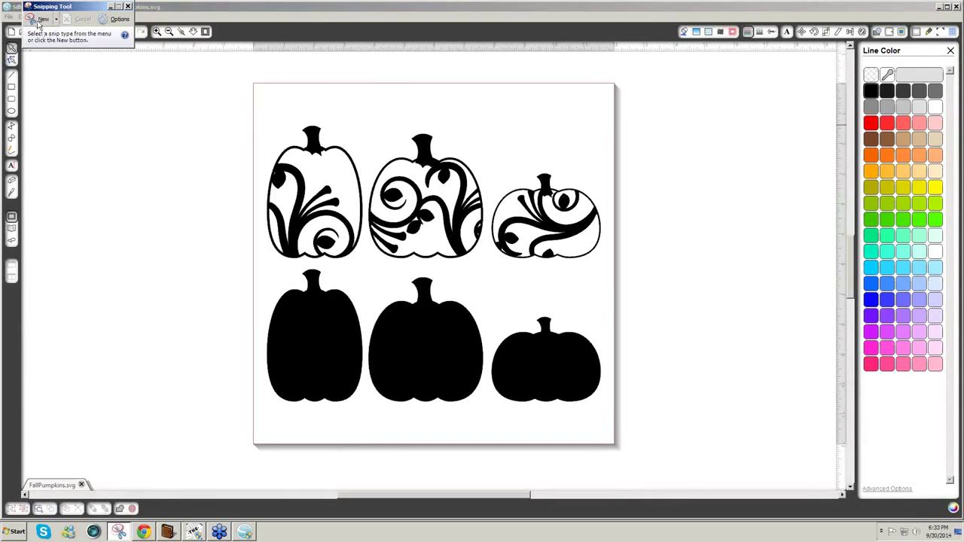
{"action": "left_click", "coordinate": [39, 21]}
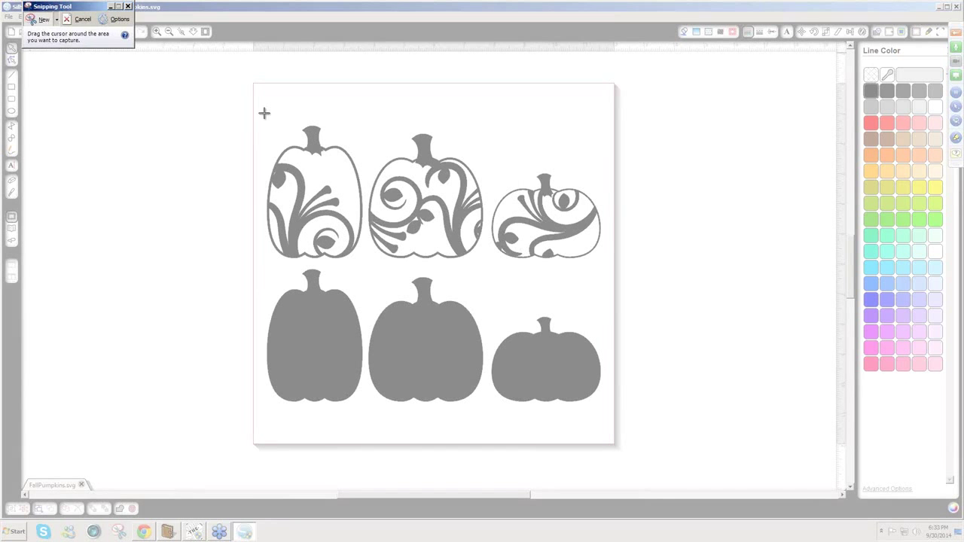
{"action": "left_click_drag", "start_coordinate": [265, 113], "coordinate": [606, 415]}
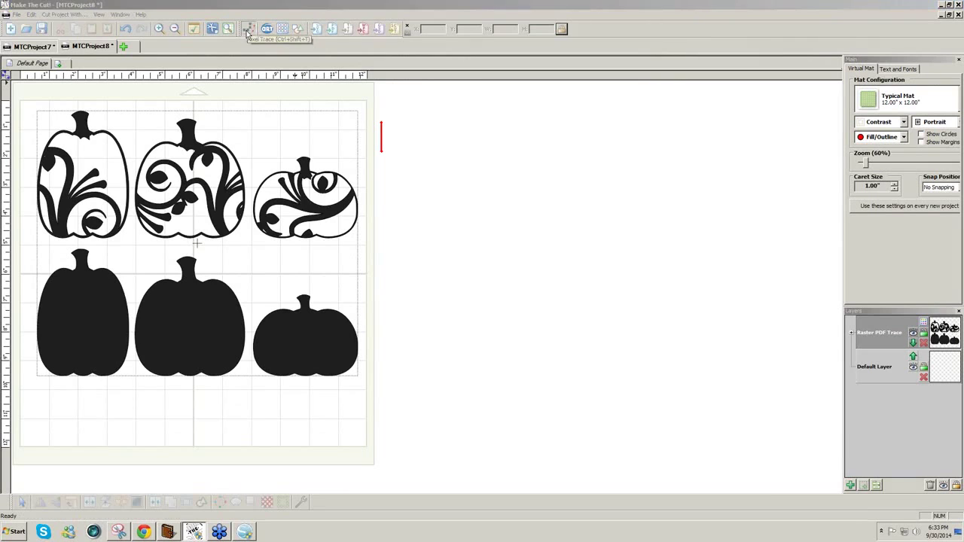
{"action": "left_click", "coordinate": [248, 30]}
- Paste the snip into Pixel Trace, import it, and enlarge it to about 10.15 x 8.42 inches
{"action": "left_click", "coordinate": [656, 207]}
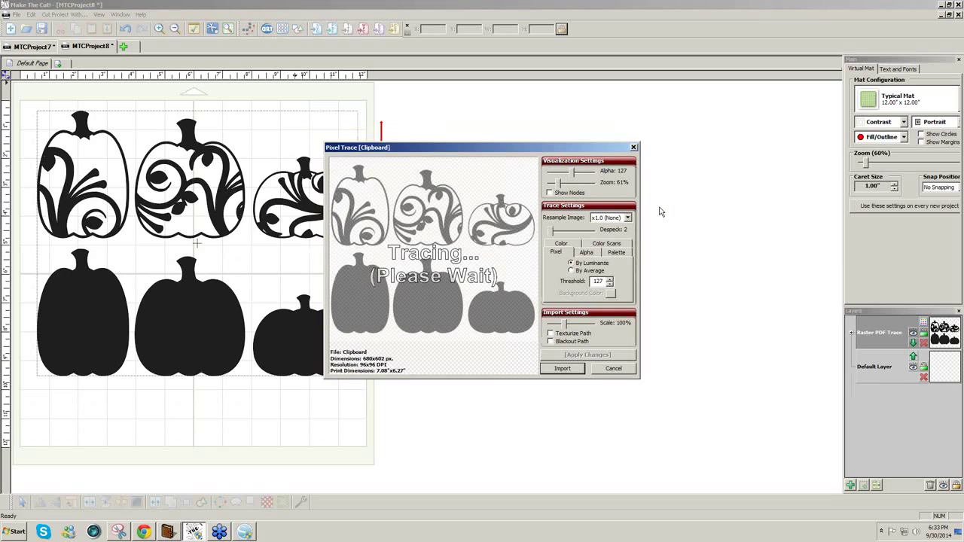
{"action": "left_click", "coordinate": [561, 369]}
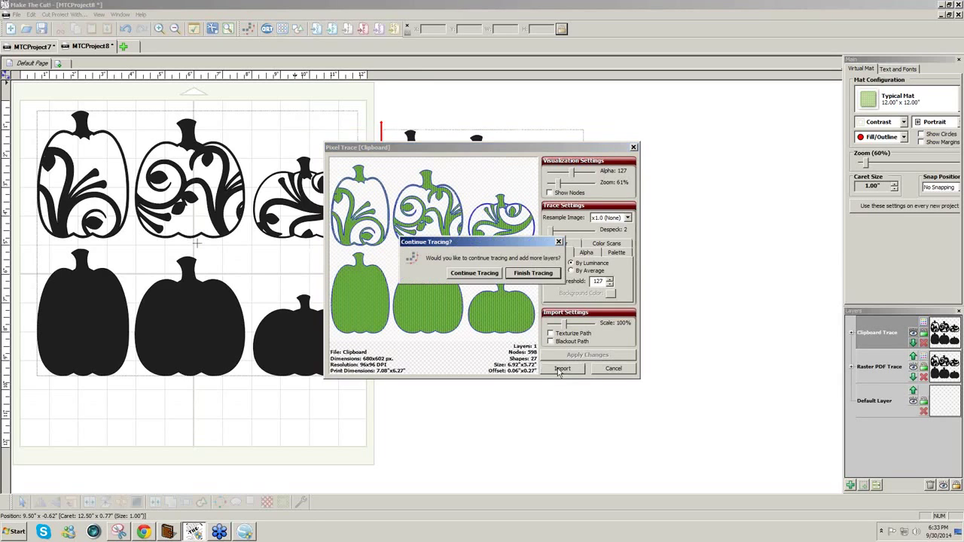
{"action": "left_click", "coordinate": [534, 275]}
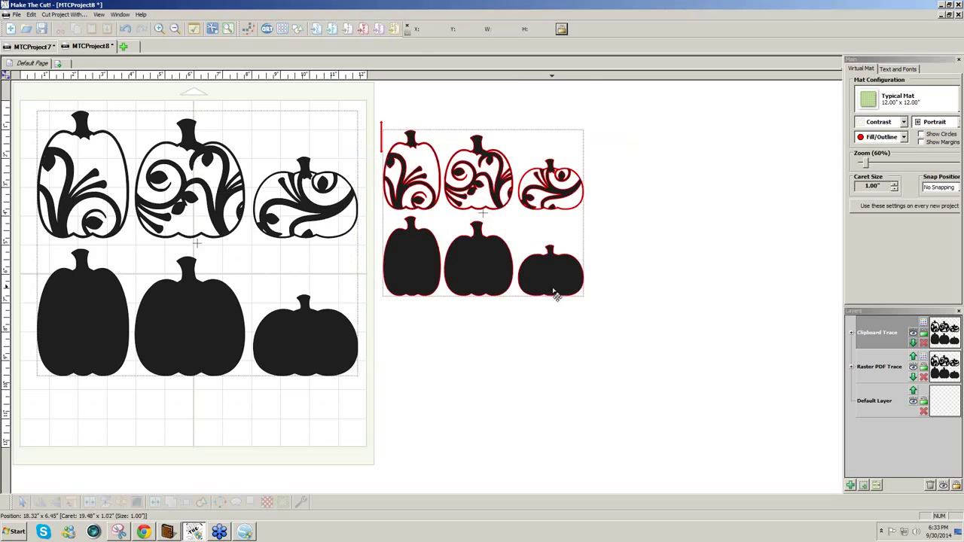
{"action": "left_click_drag", "start_coordinate": [585, 299], "coordinate": [592, 304]}
{"action": "left_click_drag", "start_coordinate": [616, 335], "coordinate": [704, 411]}
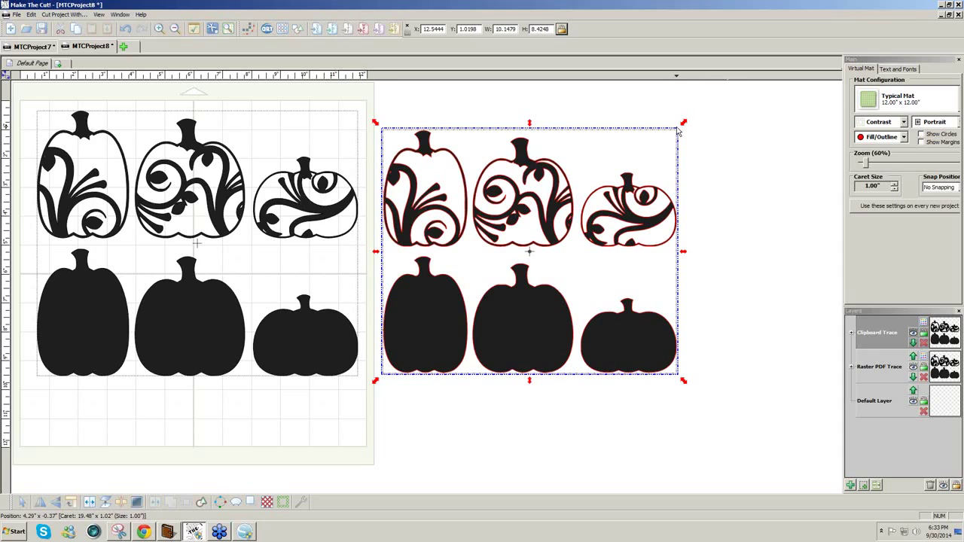
- Compare trace quality zoomed in, delete the clipboard-traced copy, and select the remaining pumpkins
{"action": "scroll", "coordinate": [677, 127], "scroll_direction": "up", "scroll_amount": 5}
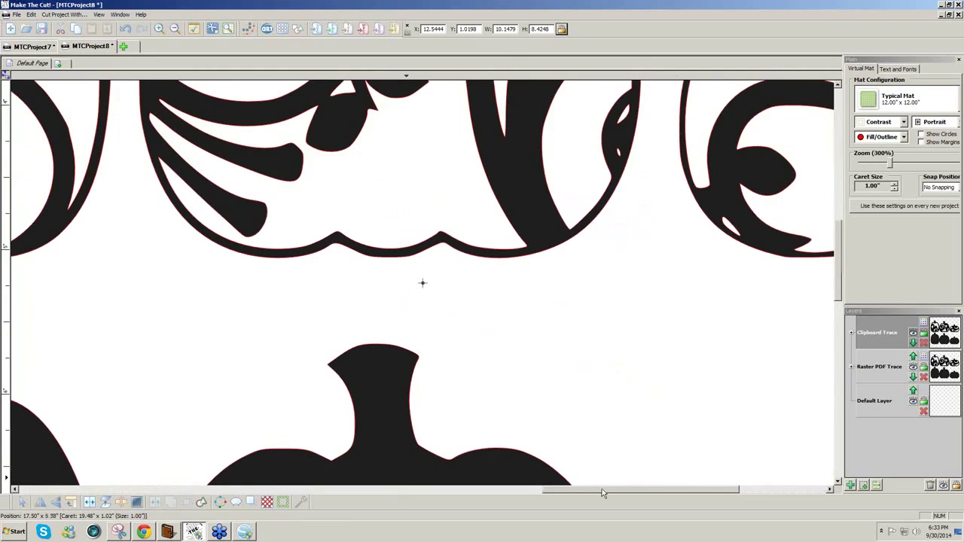
{"action": "left_click_drag", "start_coordinate": [562, 488], "coordinate": [158, 475]}
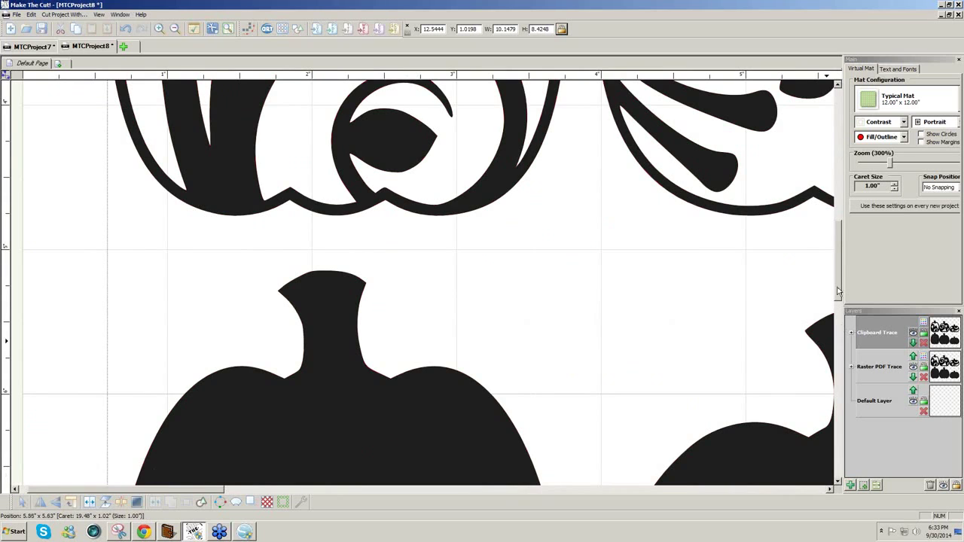
{"action": "left_click_drag", "start_coordinate": [838, 287], "coordinate": [846, 215]}
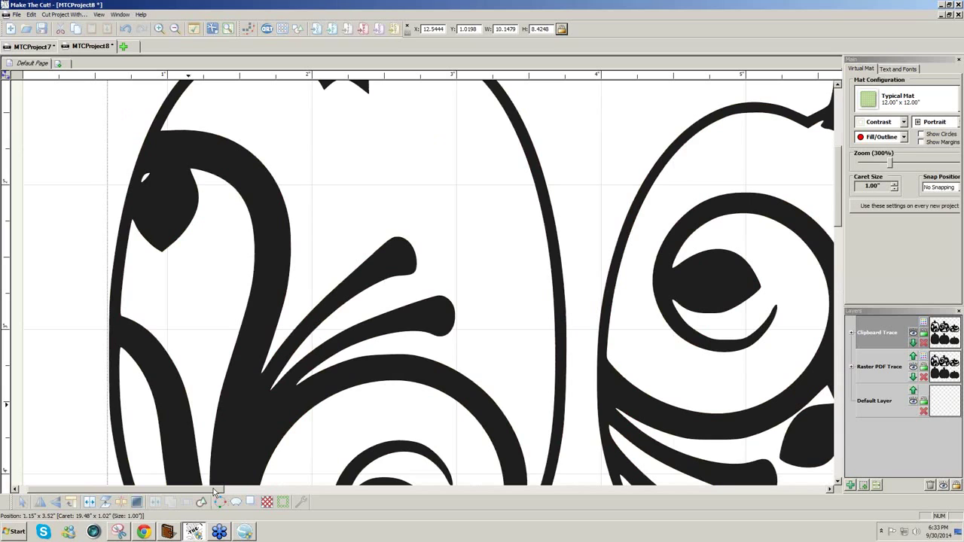
{"action": "left_click_drag", "start_coordinate": [215, 492], "coordinate": [528, 492]}
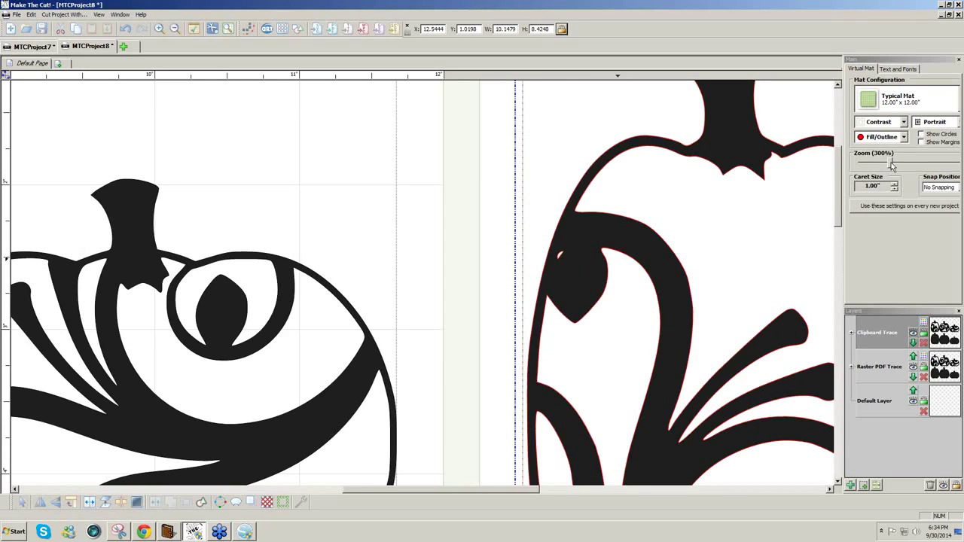
{"action": "left_click_drag", "start_coordinate": [892, 165], "coordinate": [869, 172]}
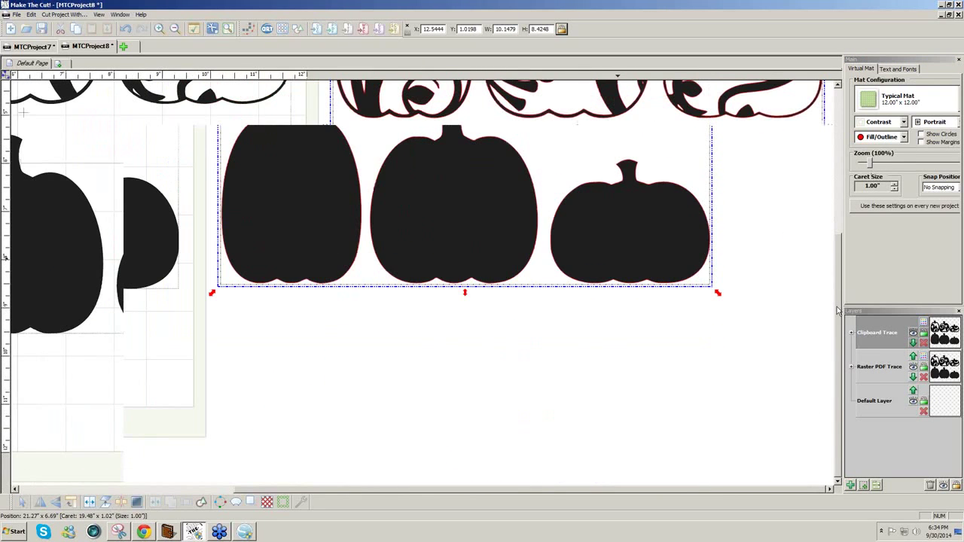
{"action": "left_click_drag", "start_coordinate": [838, 304], "coordinate": [840, 181]}
{"action": "left_click_drag", "start_coordinate": [569, 488], "coordinate": [433, 490]}
{"action": "key", "text": "Delete"}
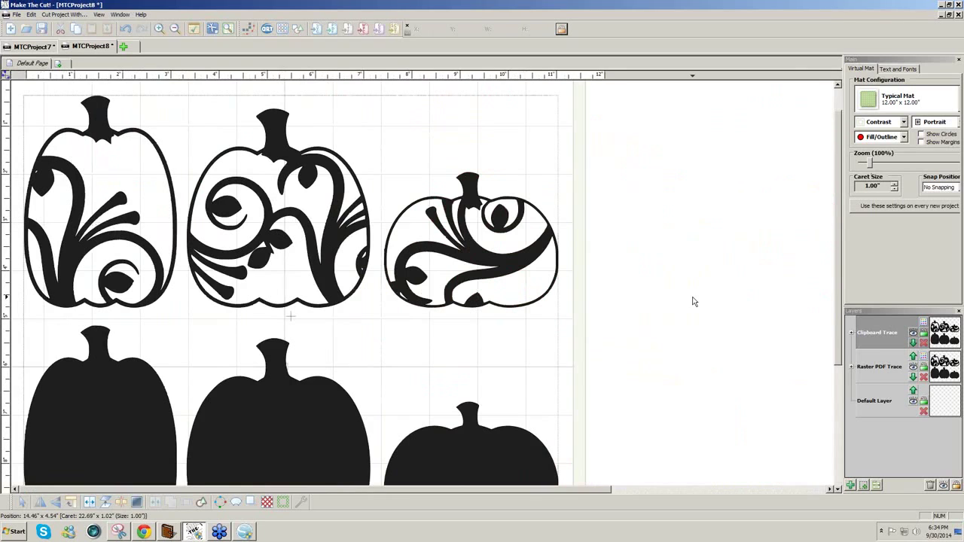
{"action": "key", "text": "ctrl+a"}
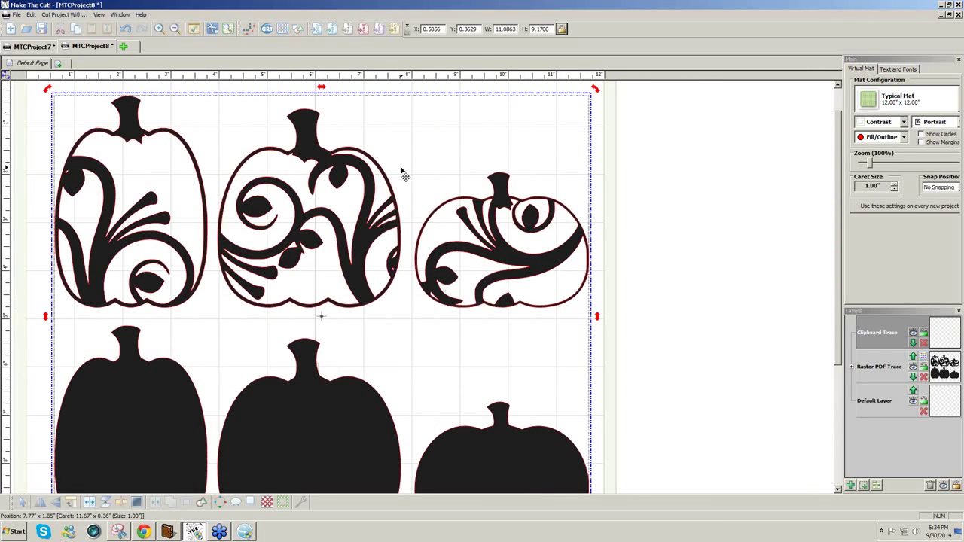
- Split the pumpkin group and put each shape on its own layer with To Each Its Own
{"action": "left_click", "coordinate": [90, 503]}
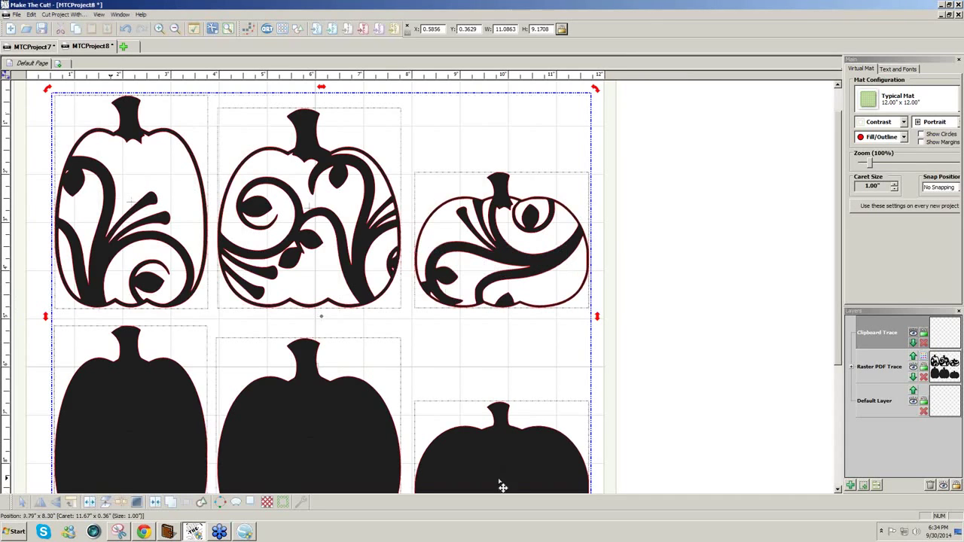
{"action": "right_click", "coordinate": [891, 370]}
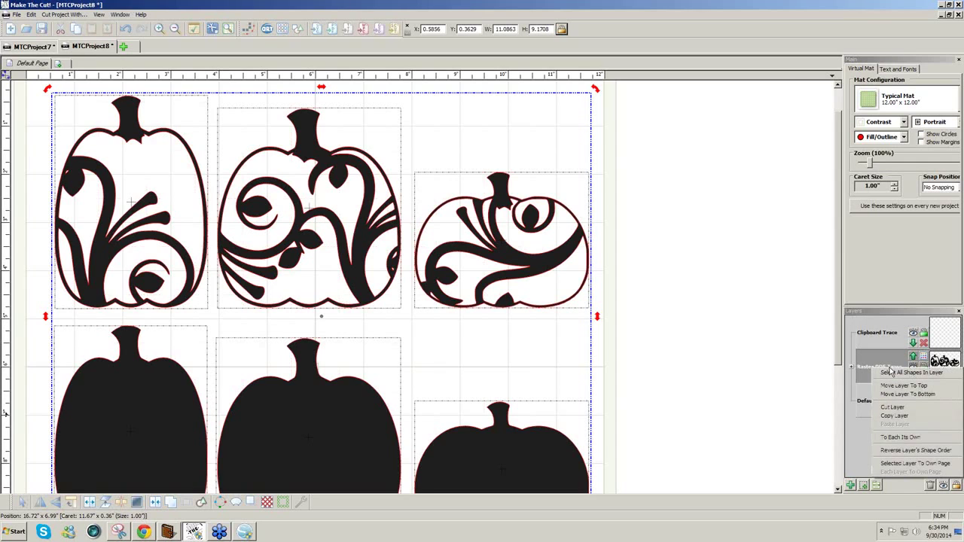
{"action": "left_click", "coordinate": [900, 438]}
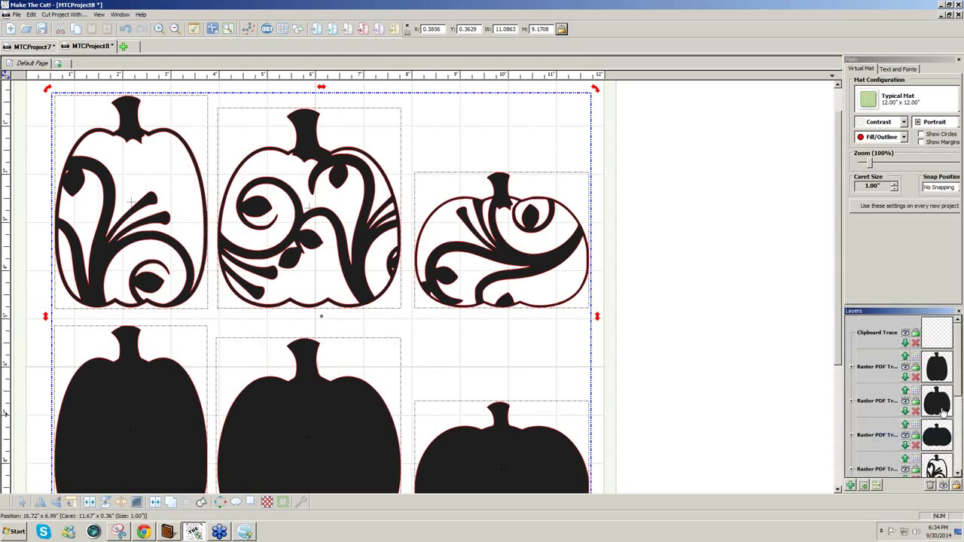
- Marquee-select the three swirl pumpkins
{"action": "left_click_drag", "start_coordinate": [958, 393], "coordinate": [957, 446]}
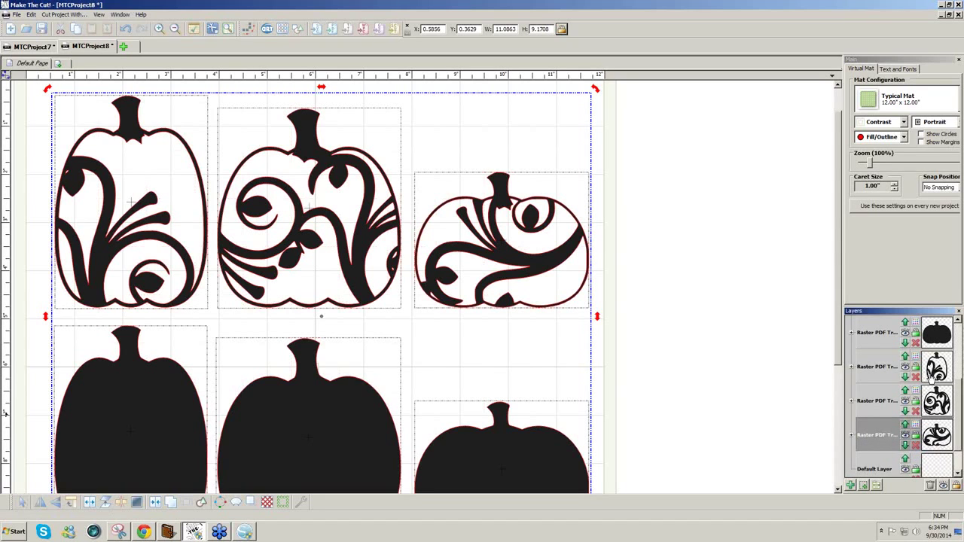
{"action": "left_click_drag", "start_coordinate": [658, 334], "coordinate": [23, 47]}
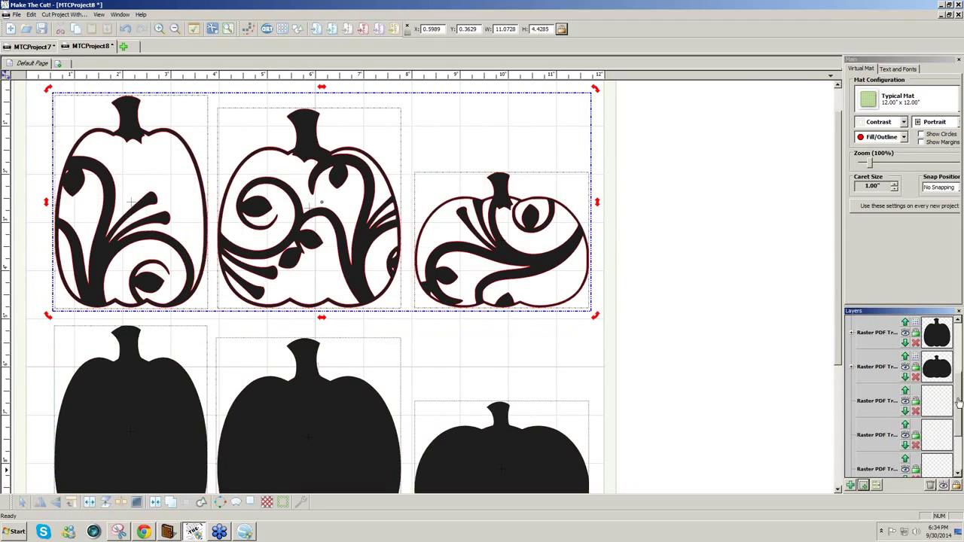
{"action": "left_click_drag", "start_coordinate": [958, 399], "coordinate": [959, 335]}
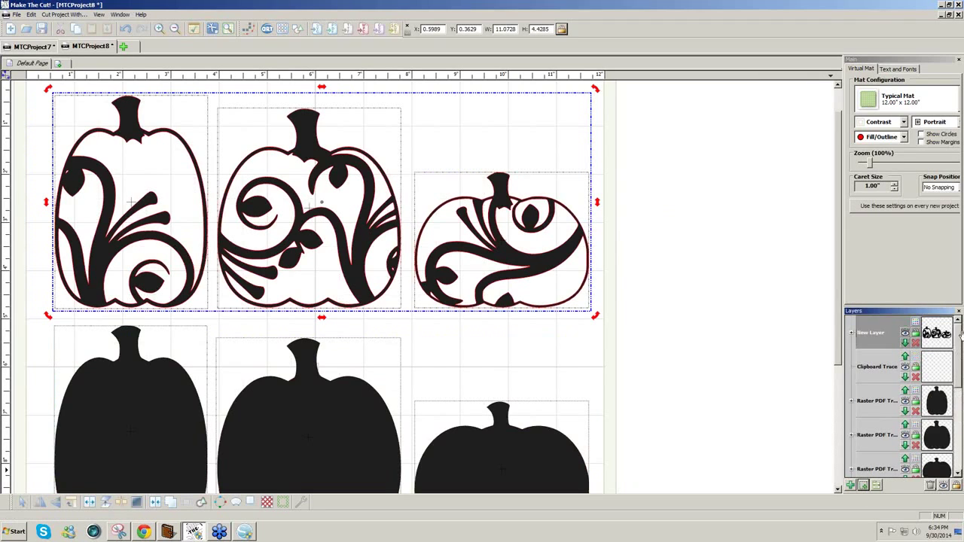
- Colour the swirl layer orange and move the three solid pumpkins to a new layer
{"action": "left_click", "coordinate": [915, 323]}
{"action": "left_click", "coordinate": [908, 357]}
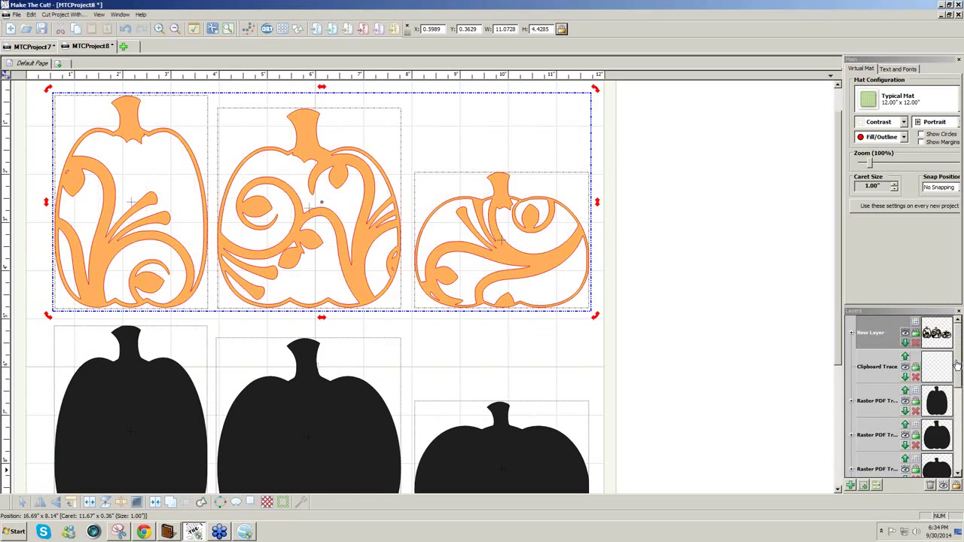
{"action": "left_click_drag", "start_coordinate": [957, 368], "coordinate": [956, 385]}
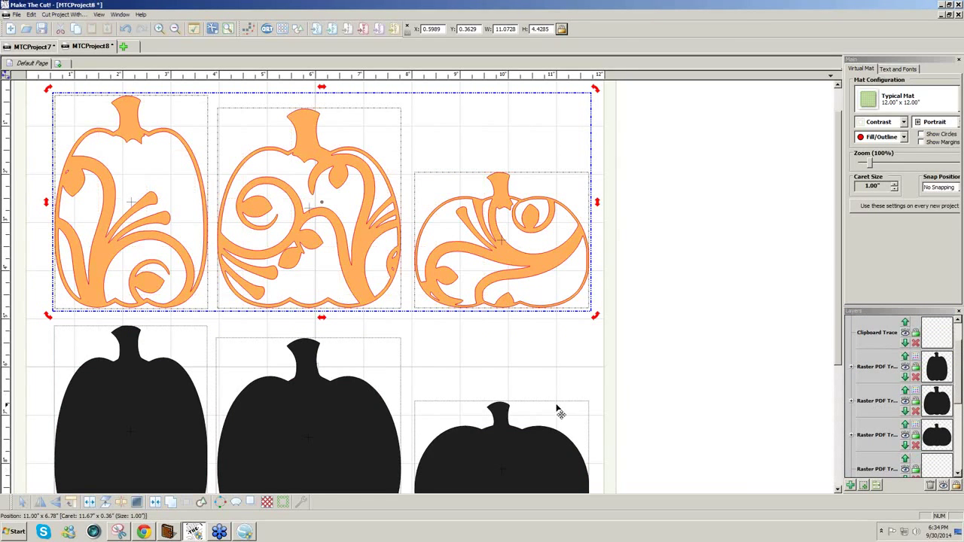
{"action": "left_click_drag", "start_coordinate": [34, 315], "coordinate": [828, 497]}
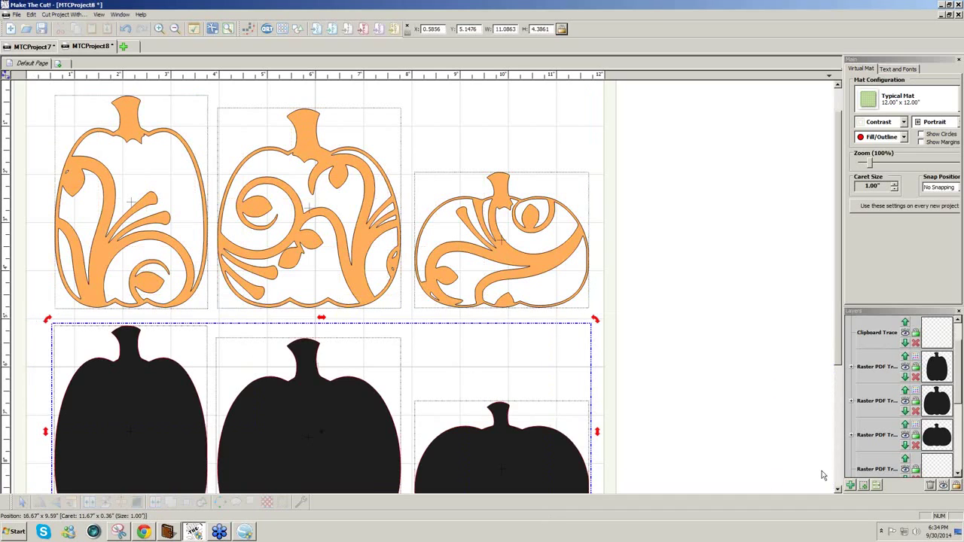
{"action": "left_click", "coordinate": [865, 487]}
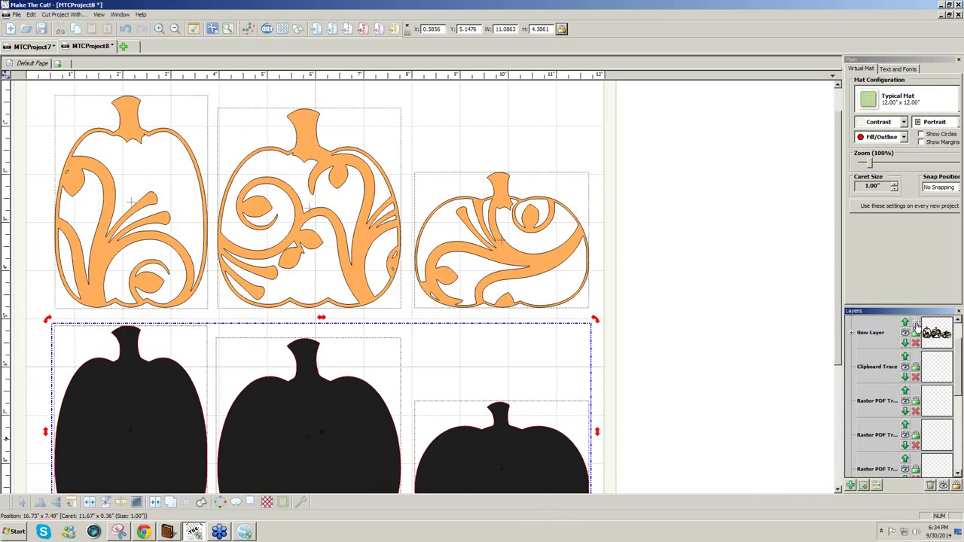
- Make swirl pumpkins grey, solid pumpkins orange below them, and delete empty layers
{"action": "left_click", "coordinate": [916, 325]}
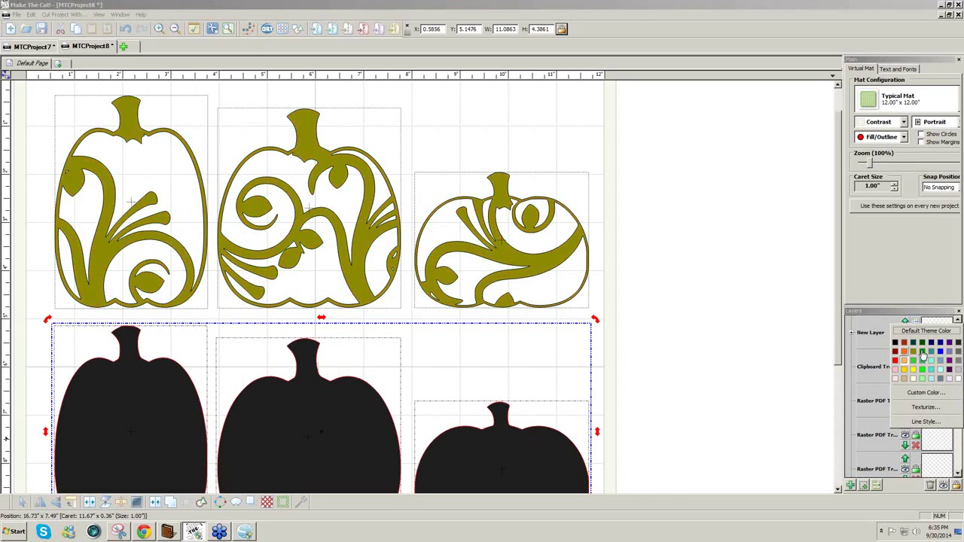
{"action": "left_click", "coordinate": [958, 352]}
{"action": "scroll", "coordinate": [960, 390], "scroll_direction": "up", "scroll_amount": 1}
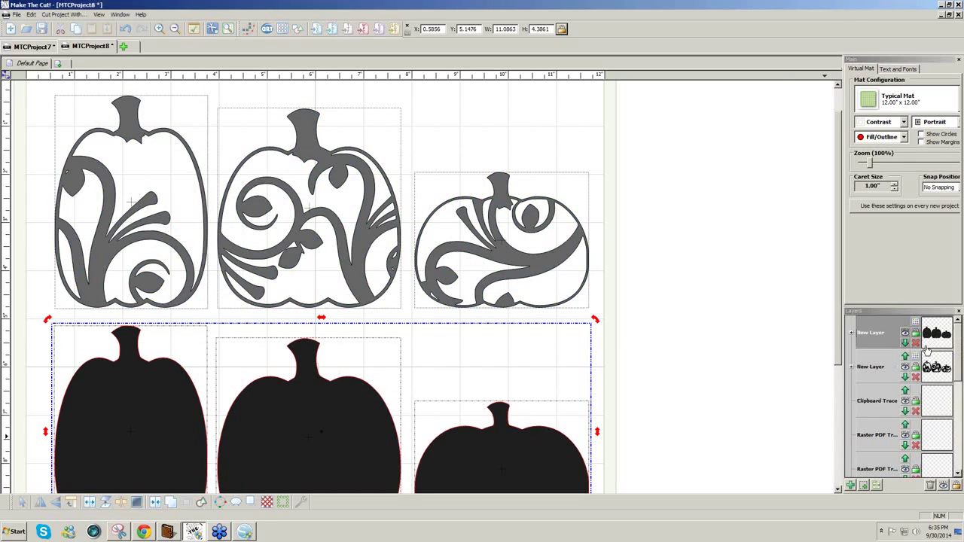
{"action": "left_click", "coordinate": [916, 323]}
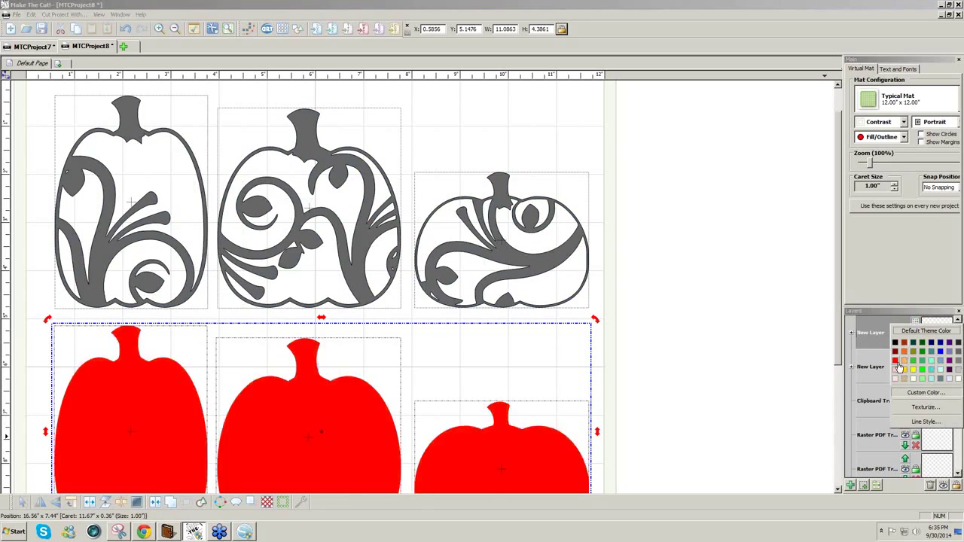
{"action": "left_click", "coordinate": [904, 352]}
{"action": "left_click", "coordinate": [904, 343]}
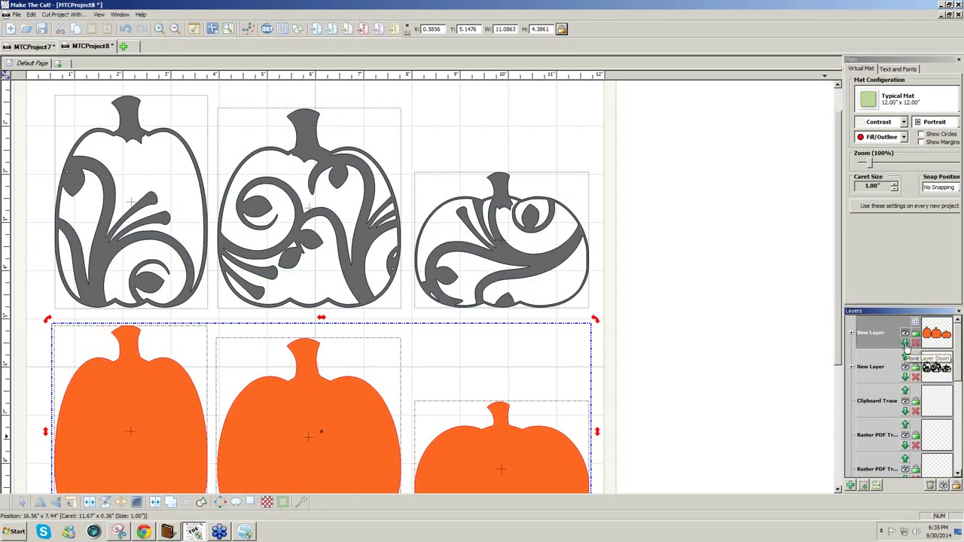
{"action": "left_click", "coordinate": [931, 487]}
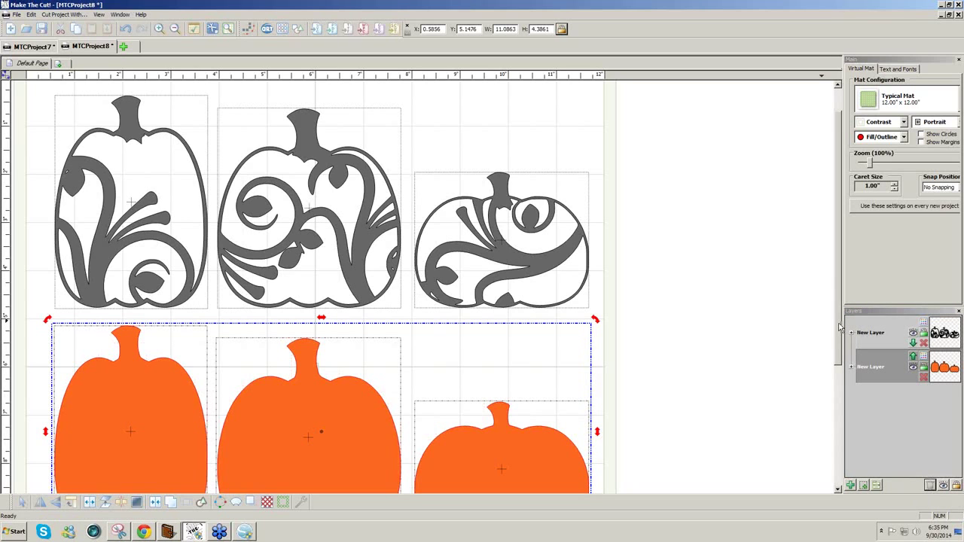
- Colour the swirl pumpkins yellow and stack each onto an orange pumpkin
{"action": "left_click_drag", "start_coordinate": [840, 327], "coordinate": [840, 352]}
{"action": "left_click", "coordinate": [924, 332]}
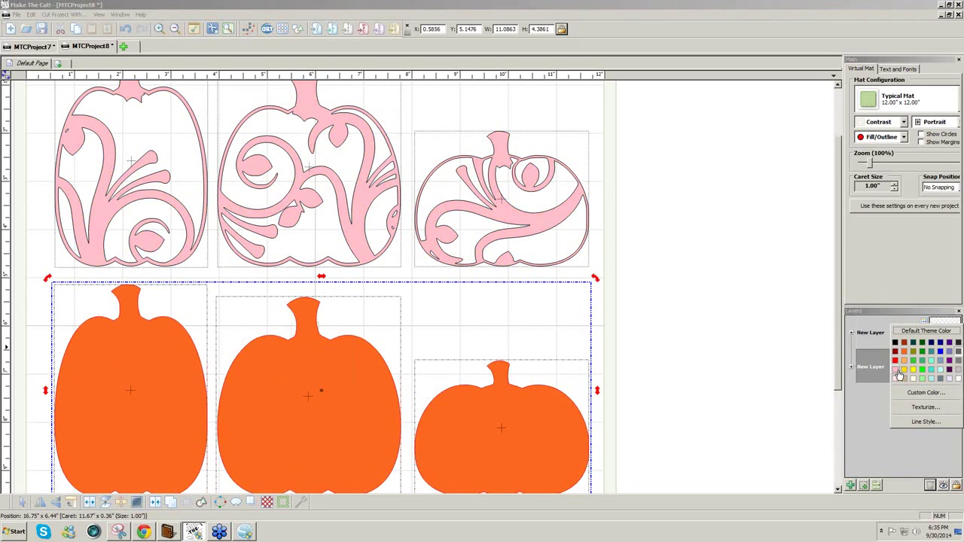
{"action": "left_click", "coordinate": [904, 374]}
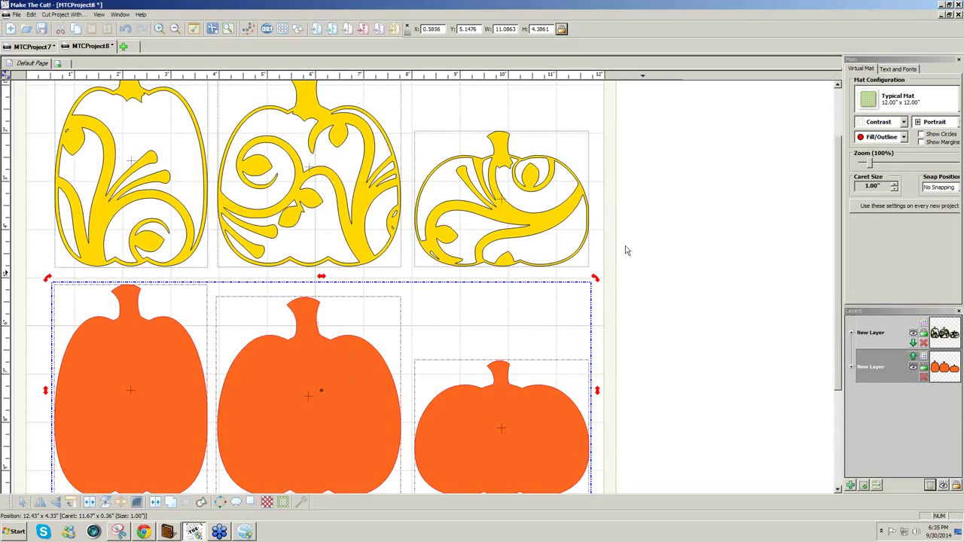
{"action": "left_click_drag", "start_coordinate": [549, 228], "coordinate": [549, 454]}
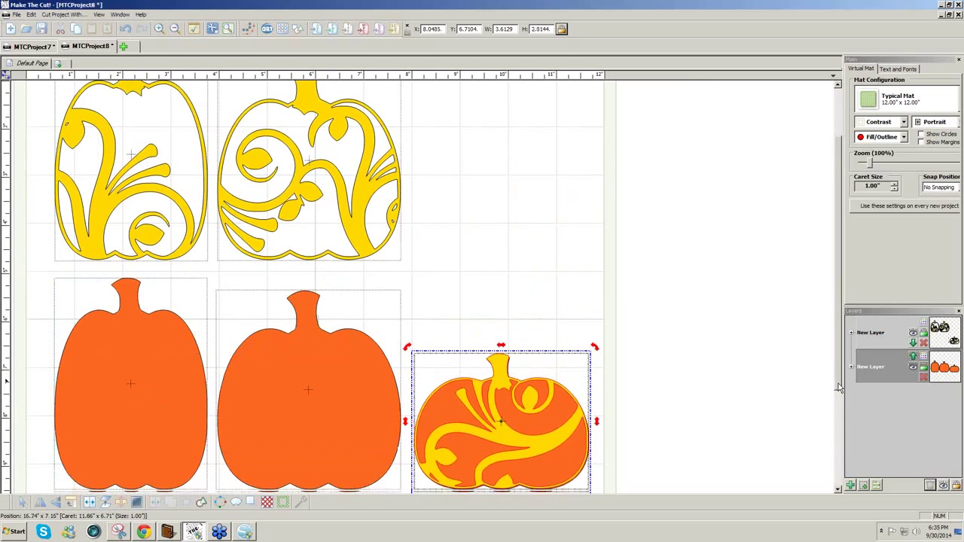
{"action": "scroll", "coordinate": [838, 382], "scroll_direction": "down", "scroll_amount": 2}
{"action": "left_click_drag", "start_coordinate": [357, 217], "coordinate": [360, 426]}
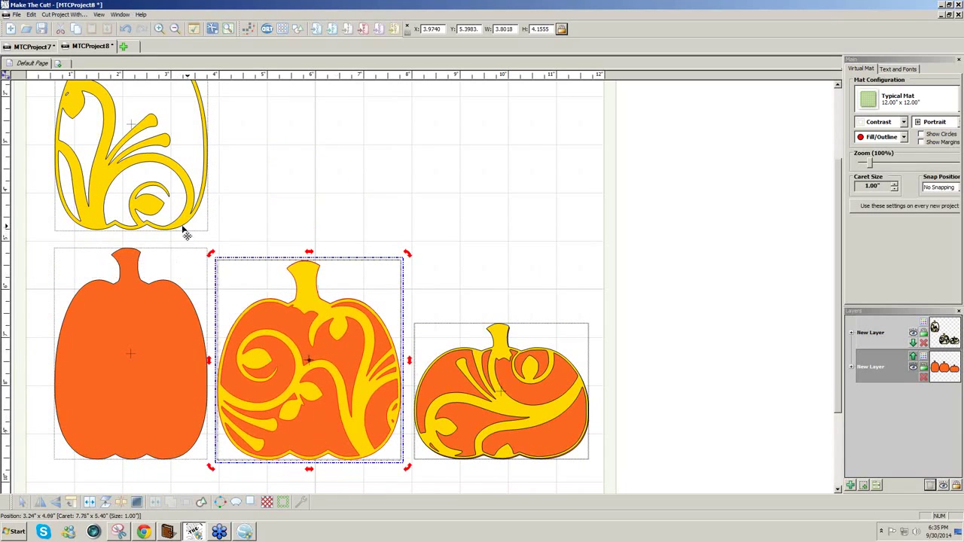
{"action": "left_click_drag", "start_coordinate": [186, 226], "coordinate": [183, 458]}
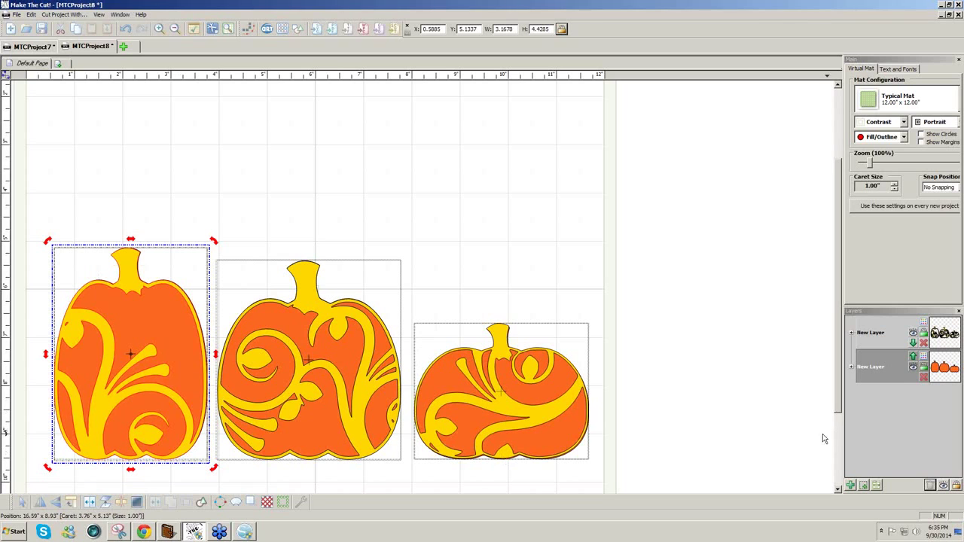
- Texture Snapshot the small right pumpkin pair into one shape, place it, and switch to Outline view
{"action": "scroll", "coordinate": [630, 439], "scroll_direction": "down", "scroll_amount": 4}
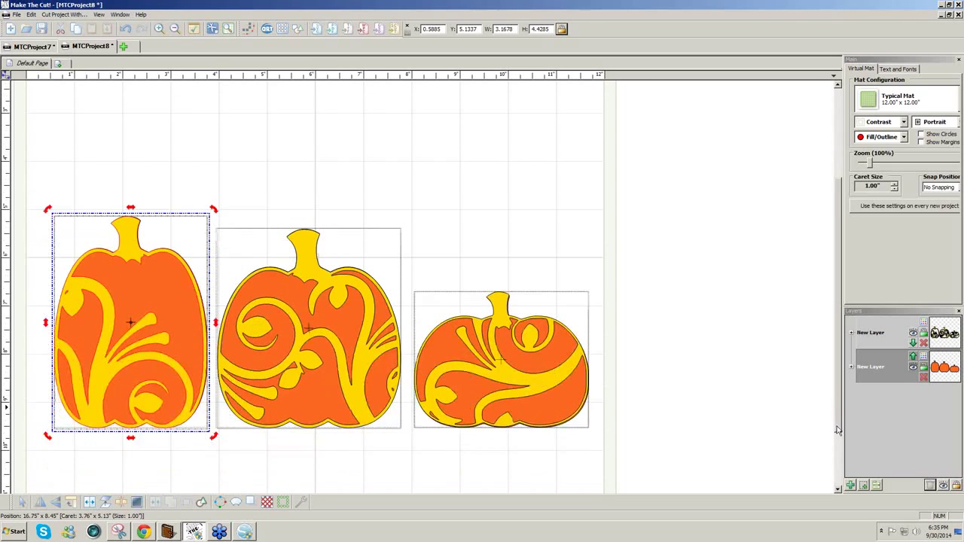
{"action": "left_click", "coordinate": [630, 439]}
{"action": "left_click_drag", "start_coordinate": [609, 437], "coordinate": [379, 207]}
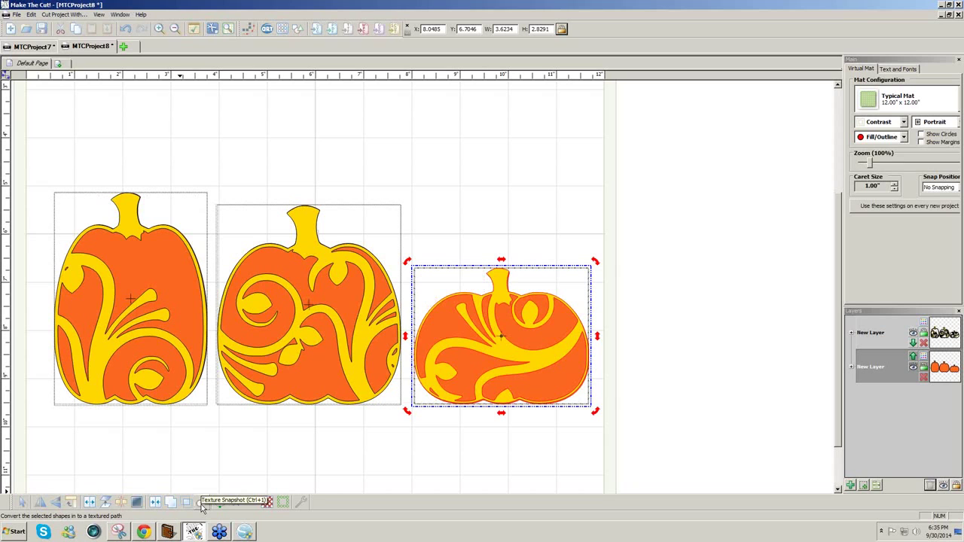
{"action": "left_click", "coordinate": [202, 509]}
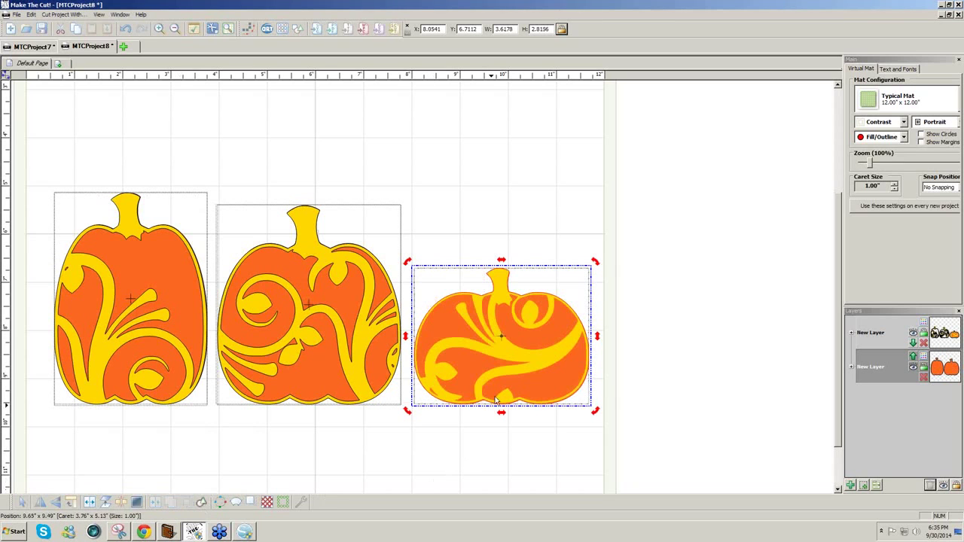
{"action": "left_click", "coordinate": [496, 307]}
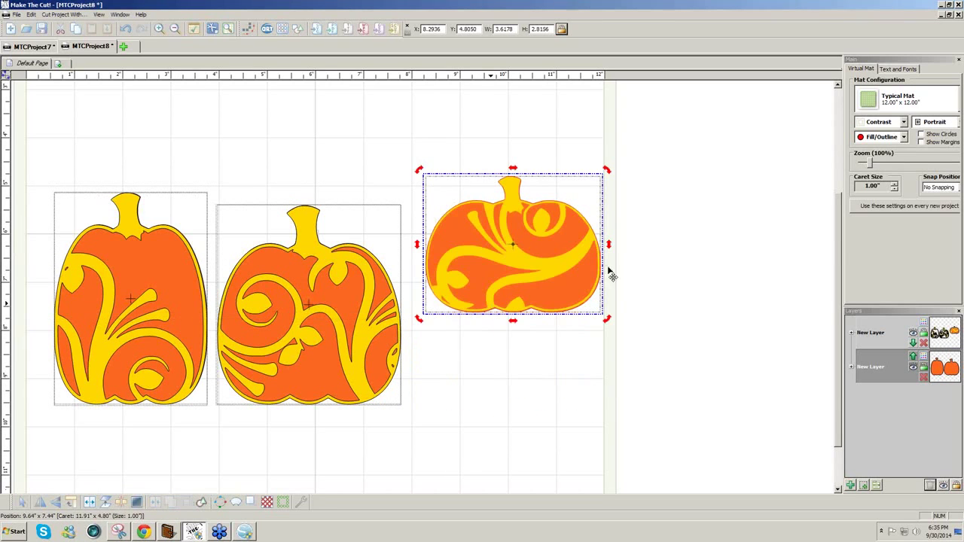
{"action": "left_click", "coordinate": [903, 136]}
{"action": "left_click", "coordinate": [876, 169]}
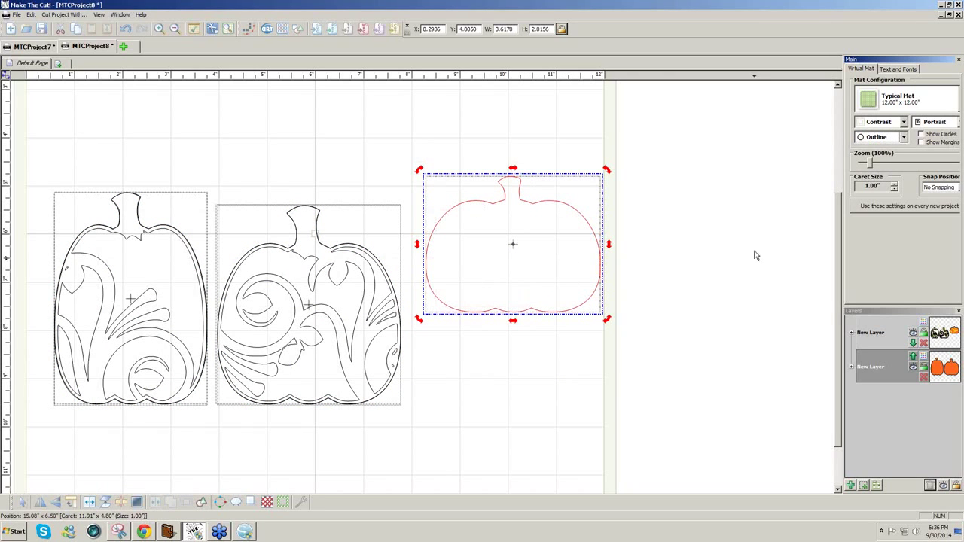
- Switch the mat display back to Fill/Outline and deselect the textured pumpkin
{"action": "left_click", "coordinate": [904, 138]}
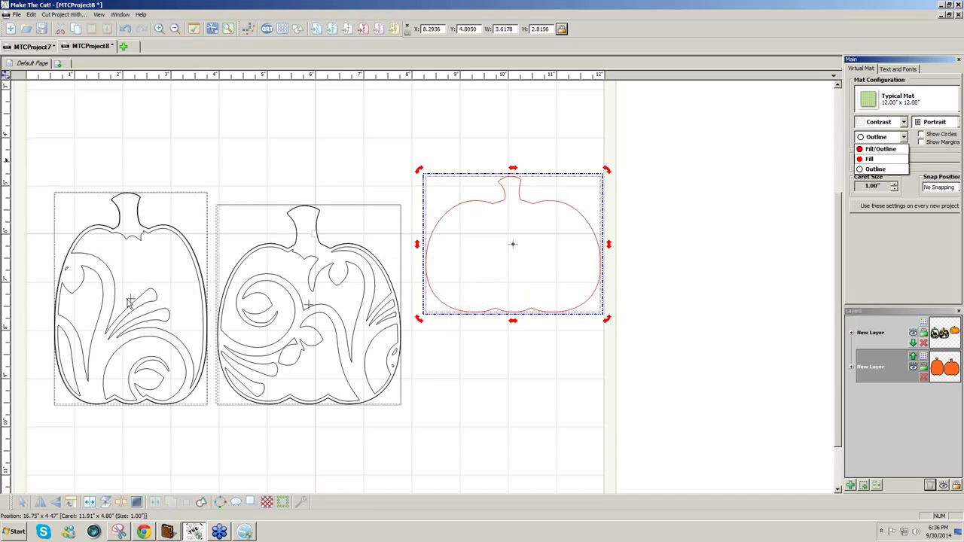
{"action": "left_click", "coordinate": [903, 141]}
{"action": "left_click", "coordinate": [906, 142]}
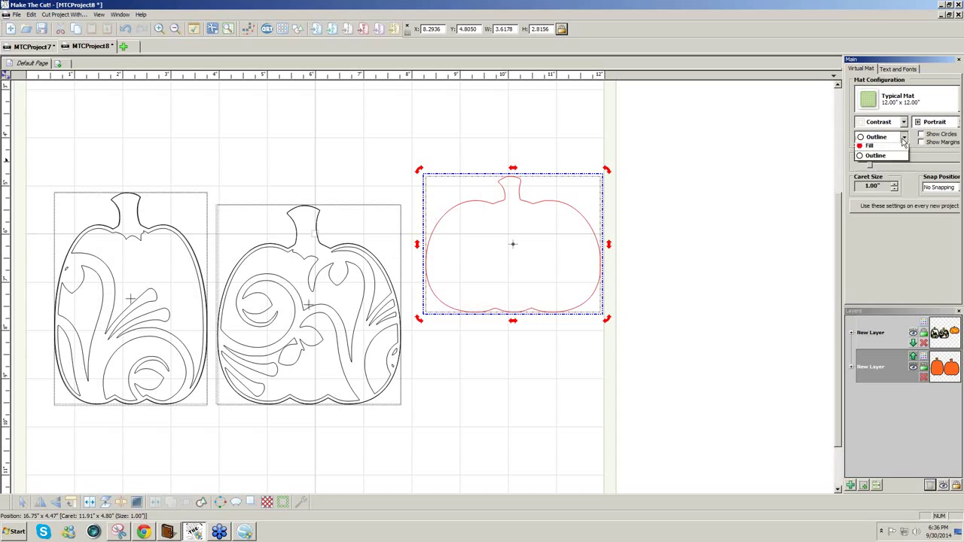
{"action": "left_click", "coordinate": [880, 150]}
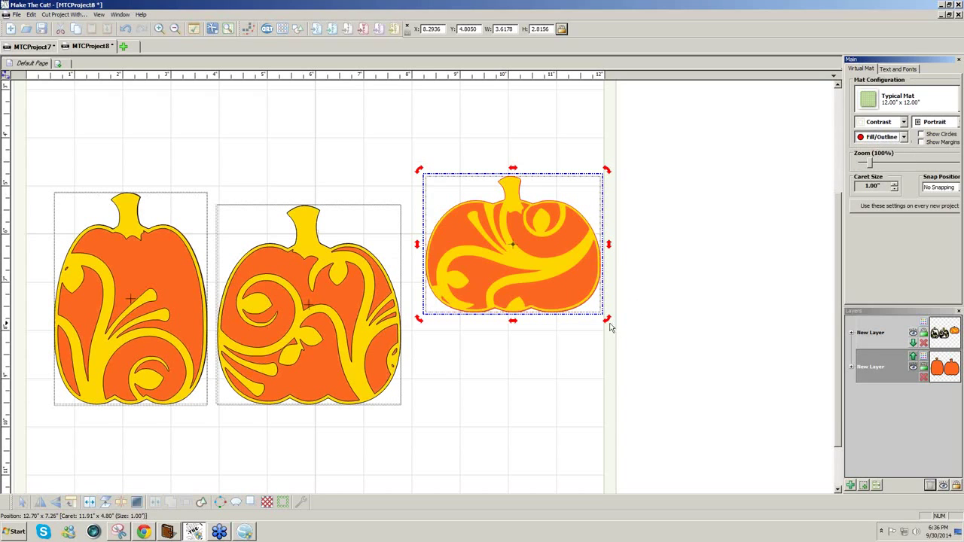
{"action": "left_click", "coordinate": [591, 361]}
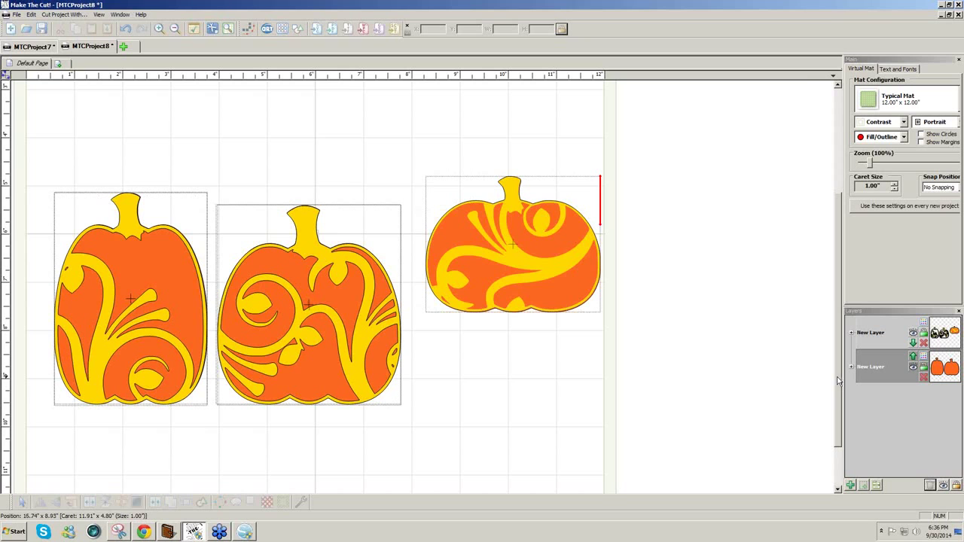
{"action": "mouse_move", "coordinate": [838, 379]}
{"action": "left_mouse_down"}
{"action": "mouse_move", "coordinate": [839, 410]}
{"action": "mouse_move", "coordinate": [838, 365]}
{"action": "left_mouse_up"}
{"action": "left_click", "coordinate": [245, 533]}
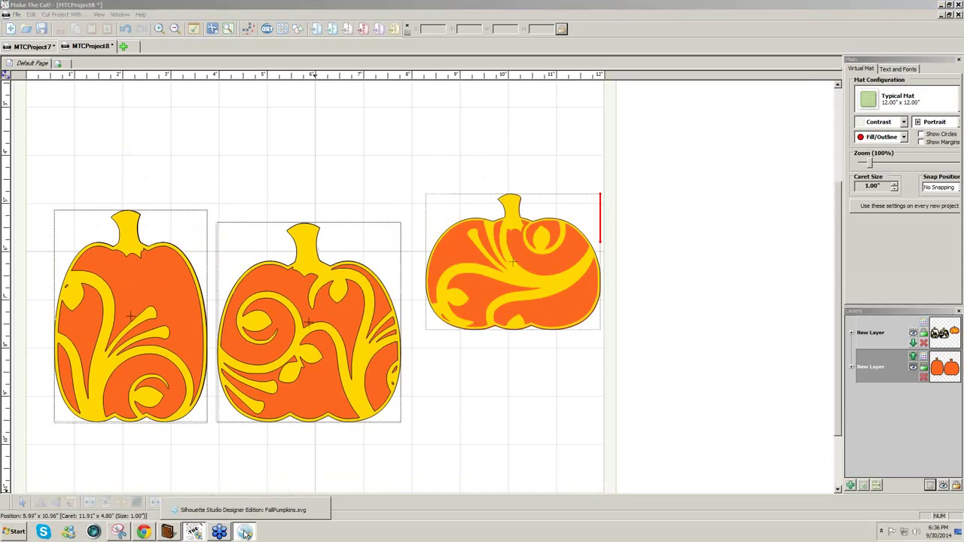
- Bring FallPumpkins.svg to the front in Silhouette Studio and delete all six pumpkins
{"action": "left_click", "coordinate": [242, 510]}
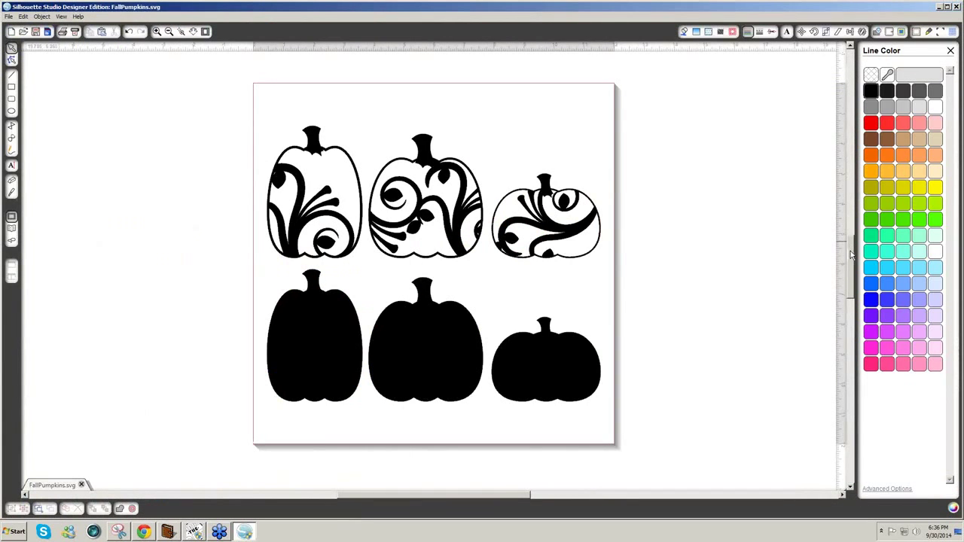
{"action": "scroll", "coordinate": [853, 254], "scroll_direction": "up", "scroll_amount": 1}
{"action": "scroll", "coordinate": [854, 252], "scroll_direction": "down", "scroll_amount": 1}
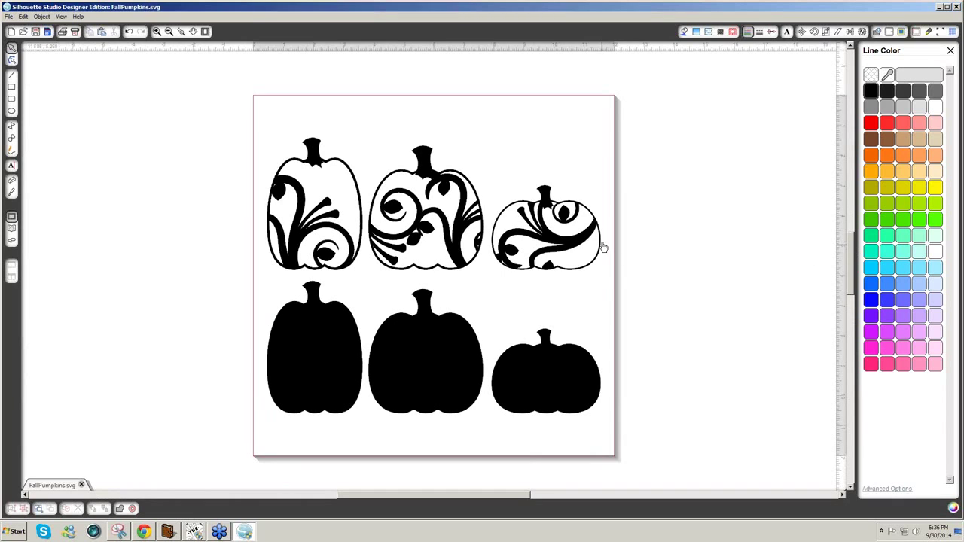
{"action": "left_click_drag", "start_coordinate": [653, 433], "coordinate": [238, 112]}
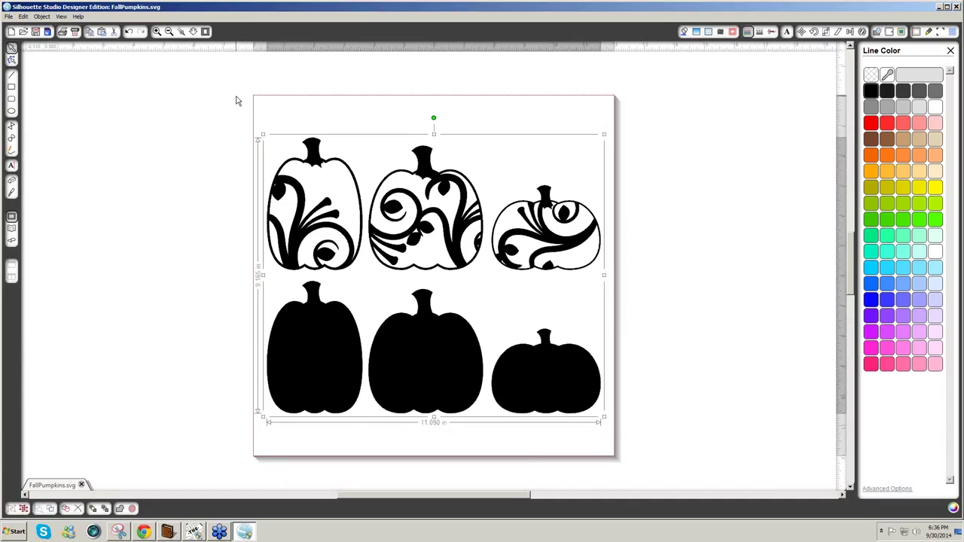
{"action": "key", "text": "Delete"}
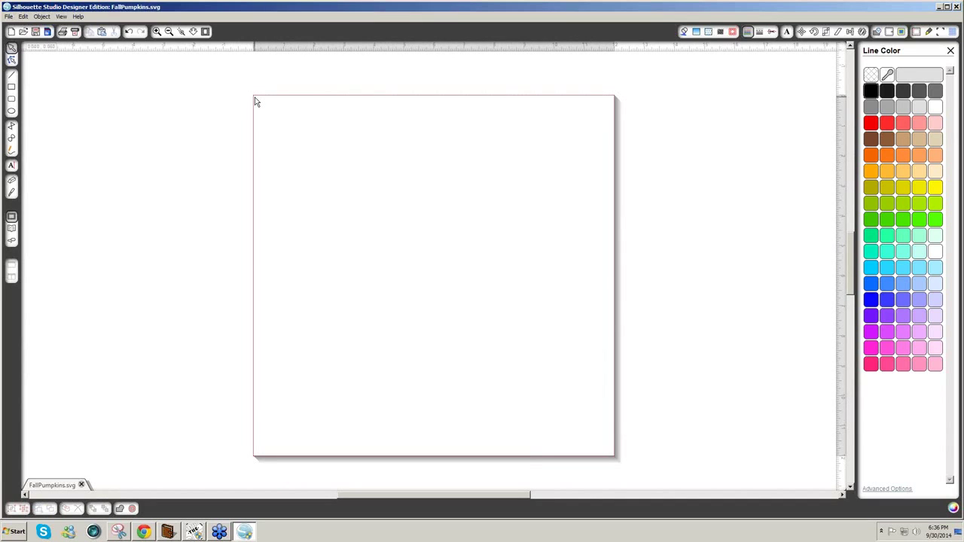
- Load the #7 lace card from My Library's Cards/Envelopes folder onto the page
{"action": "left_click", "coordinate": [9, 16]}
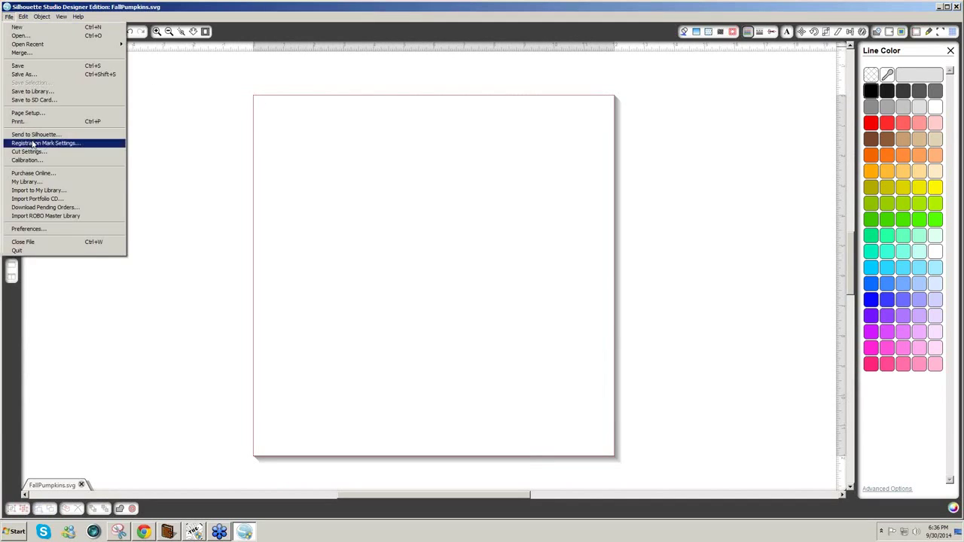
{"action": "left_click", "coordinate": [31, 182]}
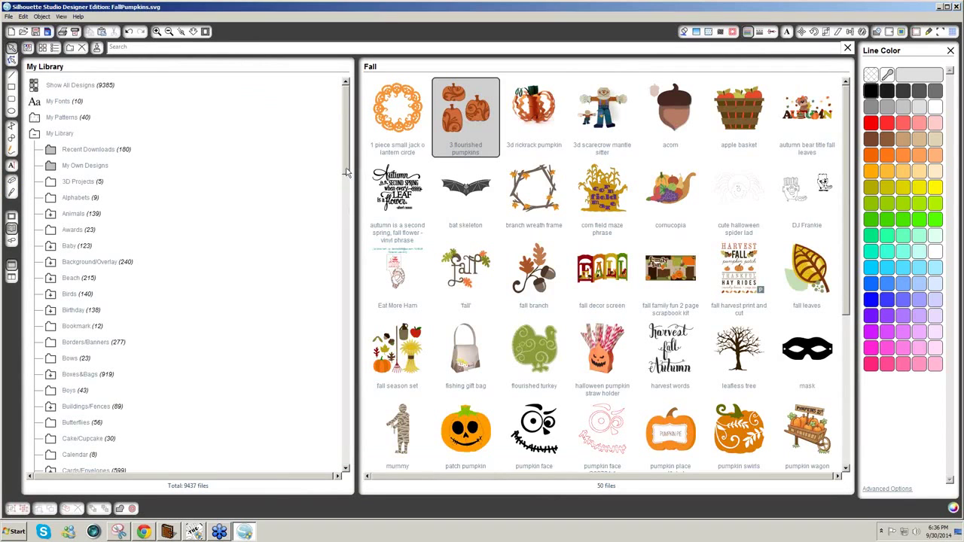
{"action": "scroll", "coordinate": [344, 214], "scroll_direction": "down", "scroll_amount": 4}
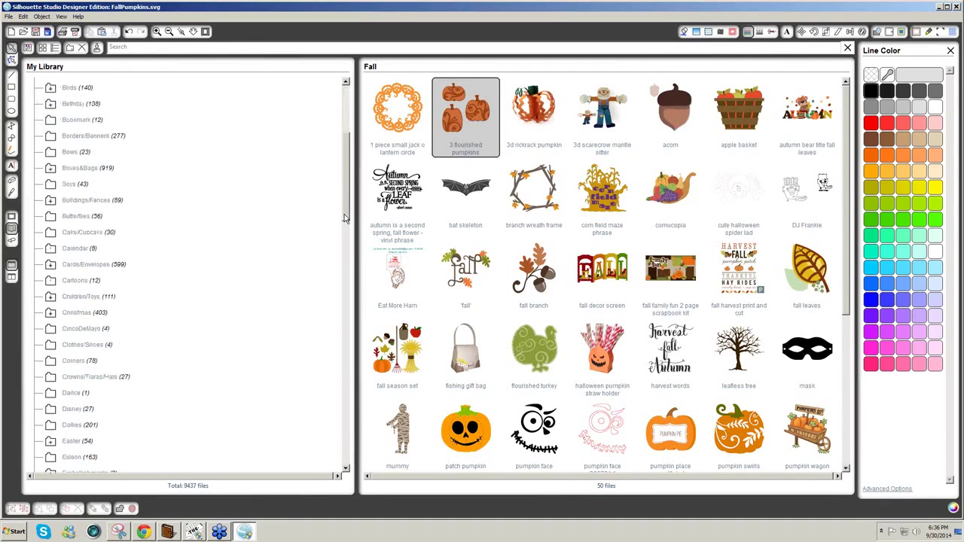
{"action": "left_click", "coordinate": [85, 265]}
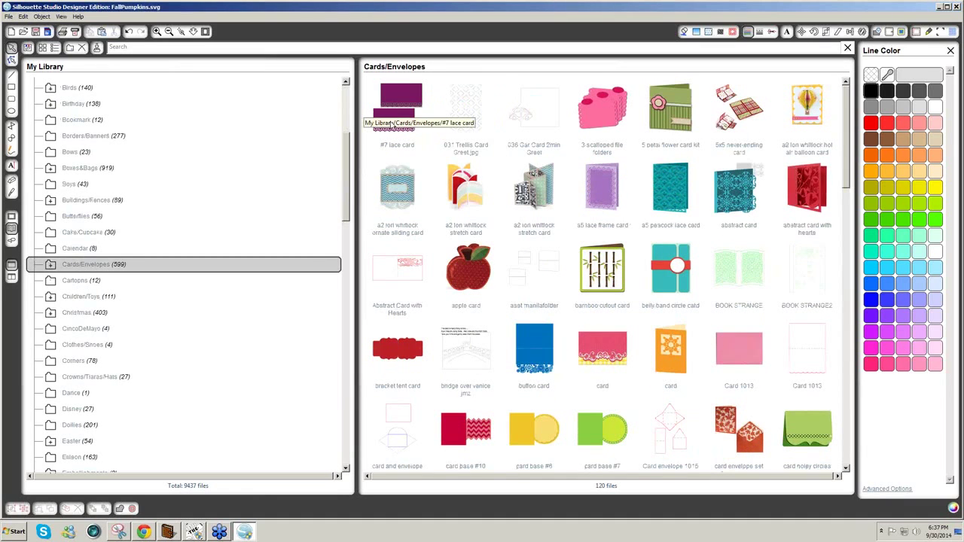
{"action": "left_click", "coordinate": [392, 119]}
- Open the #7 lace card, select both pieces, and start printing to Adobe PDF
{"action": "double_click", "coordinate": [391, 119]}
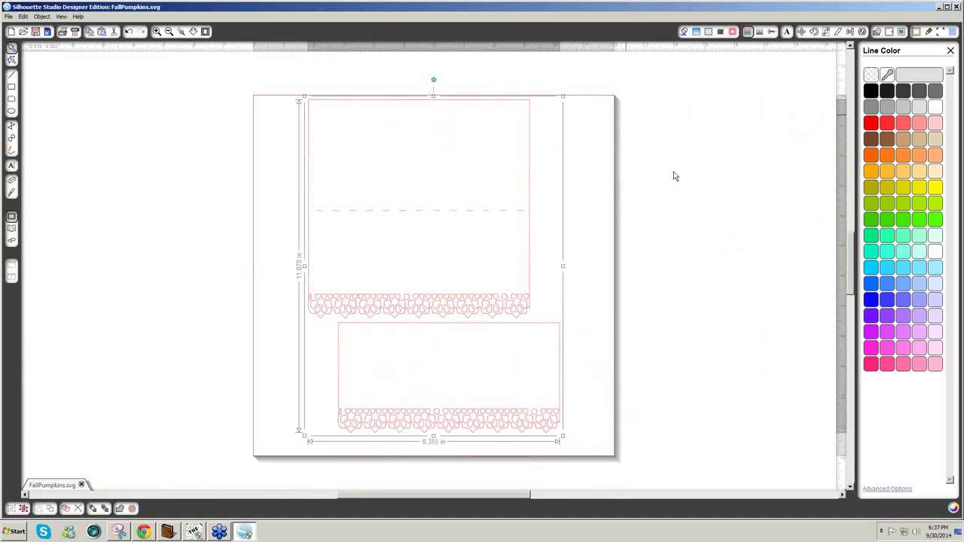
{"action": "left_click", "coordinate": [356, 325]}
{"action": "left_click", "coordinate": [9, 16]}
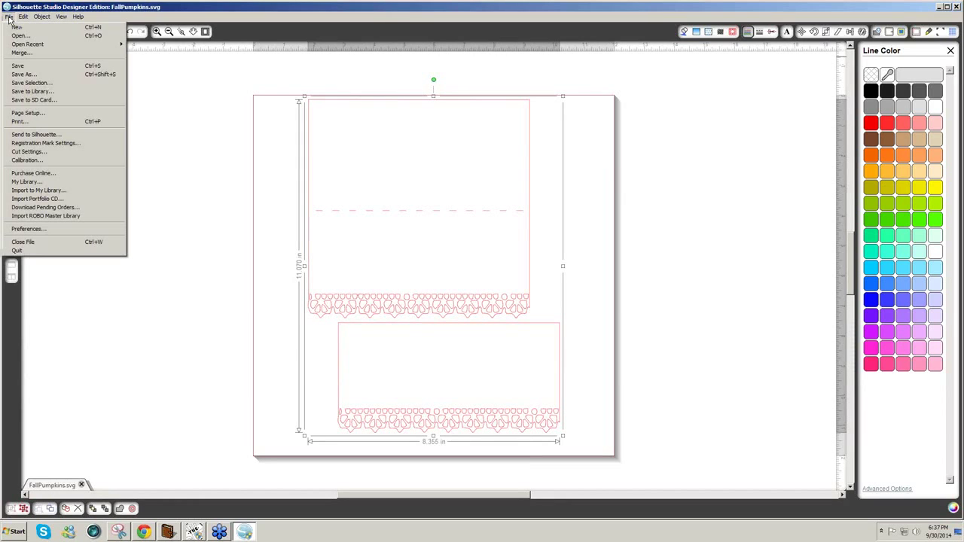
{"action": "left_click", "coordinate": [42, 122]}
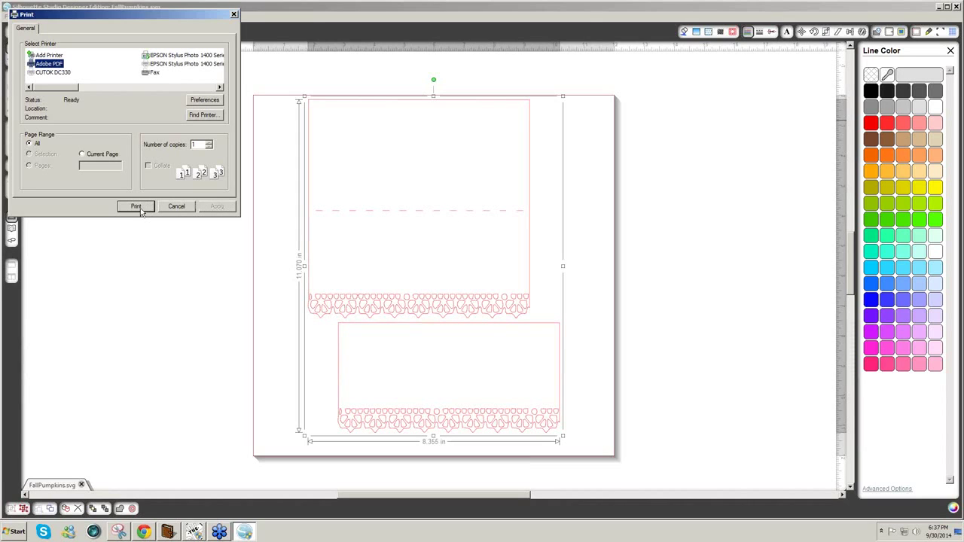
- Accept the Adobe PDF printer preferences and send the card to print
{"action": "left_click", "coordinate": [214, 103]}
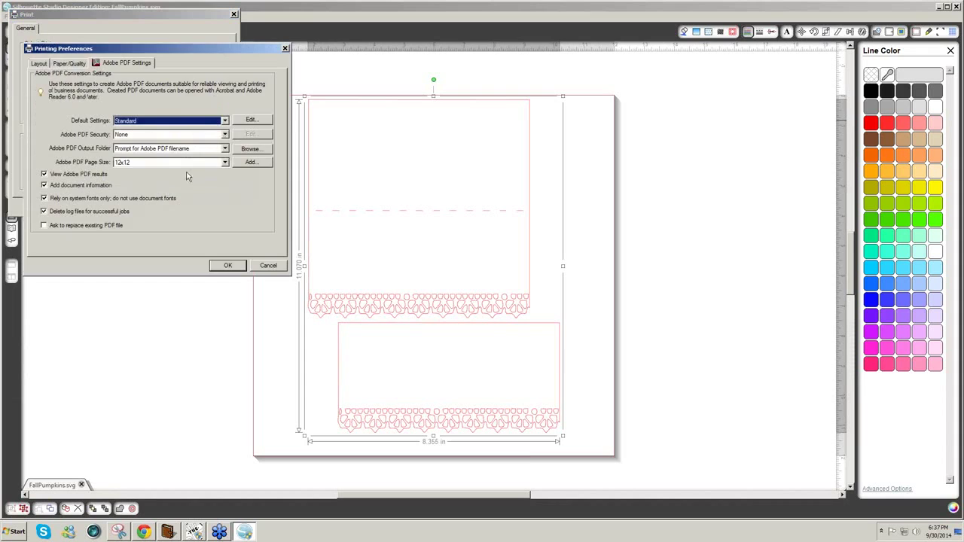
{"action": "left_click", "coordinate": [226, 265]}
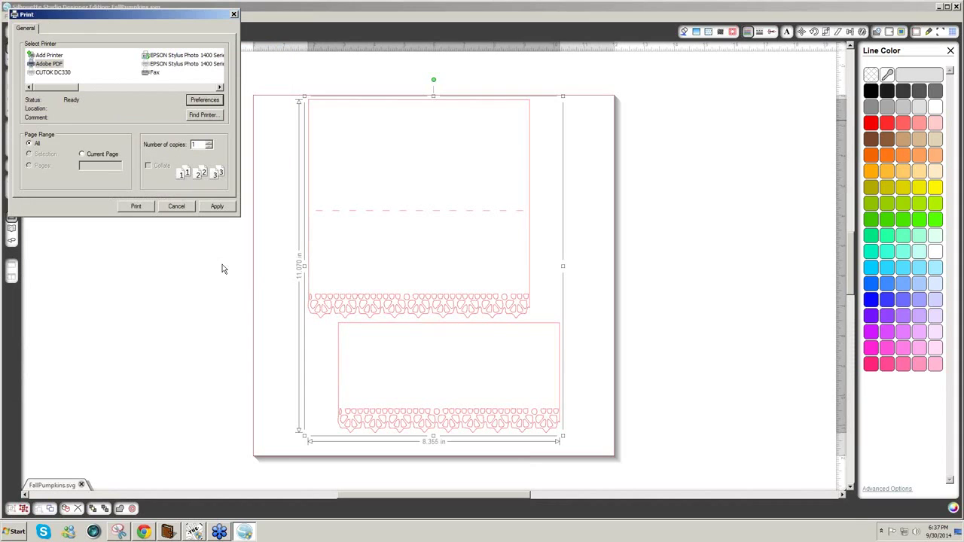
{"action": "left_click", "coordinate": [136, 208]}
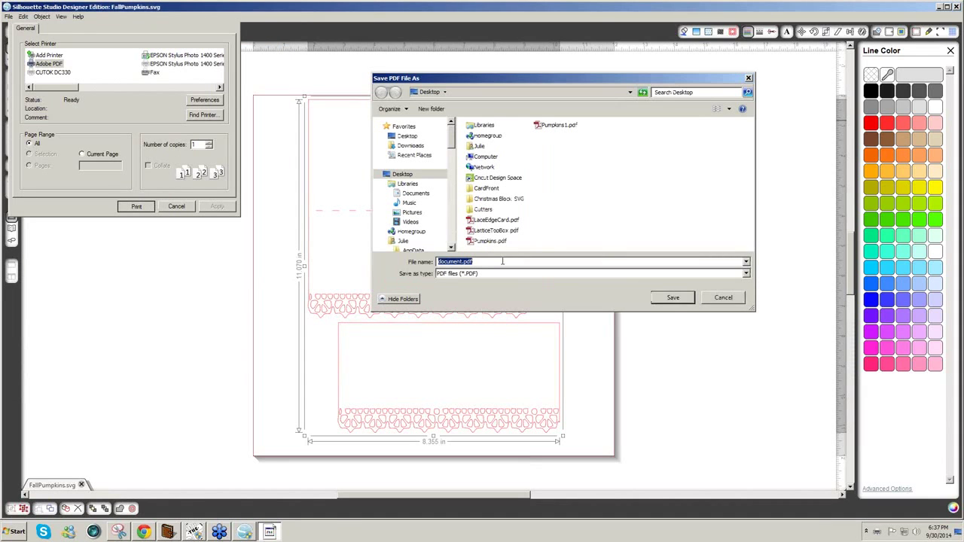
- Save the printed PDF as LaceEdgeCard on the Desktop
{"action": "type", "text": "No"}
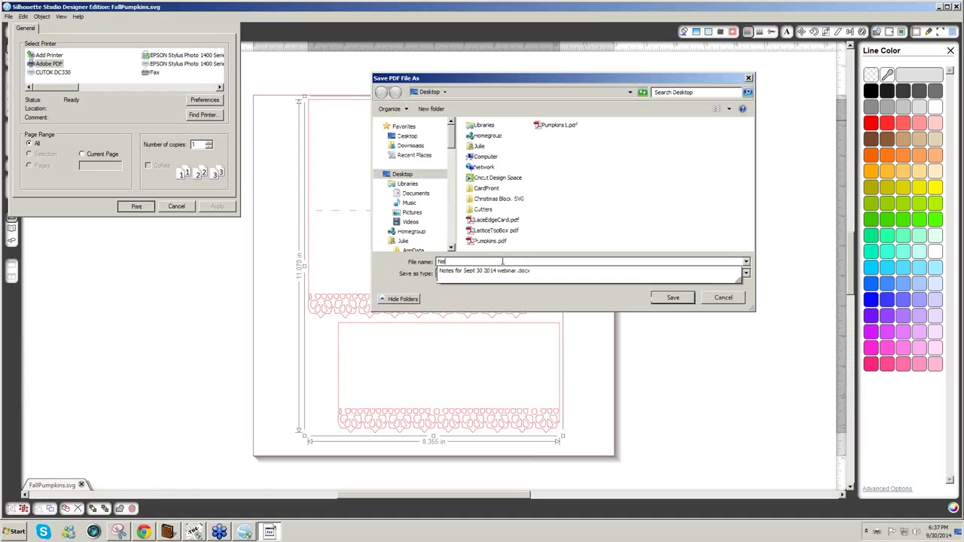
{"action": "key", "text": "BackSpace"}
{"action": "key", "text": "BackSpace"}
{"action": "type", "text": "La"}
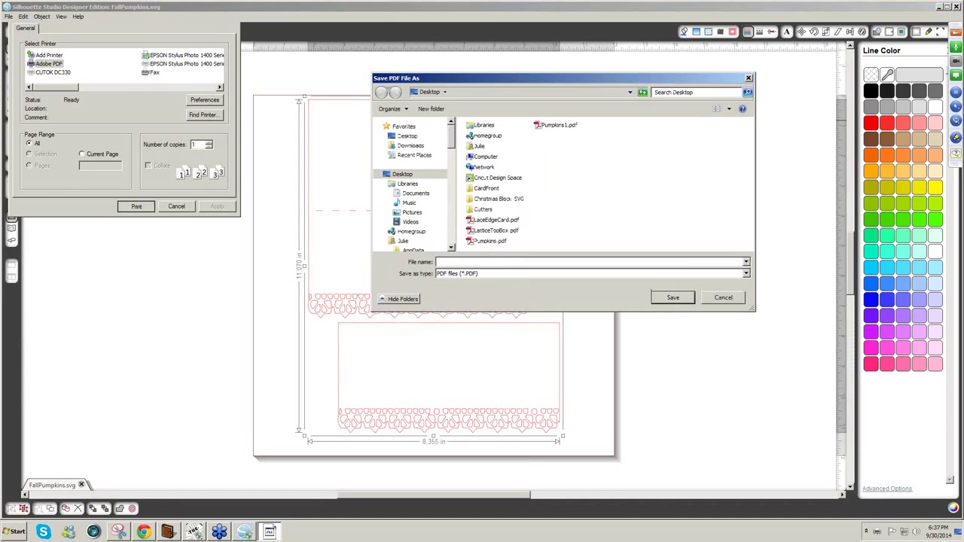
{"action": "type", "text": "ceEdgeCard"}
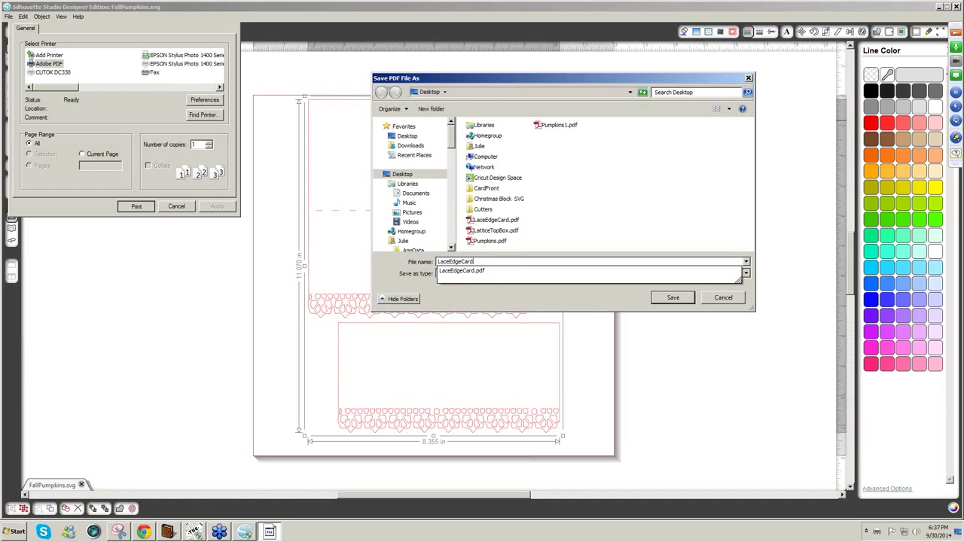
{"action": "left_click", "coordinate": [728, 273]}
{"action": "left_click", "coordinate": [673, 297]}
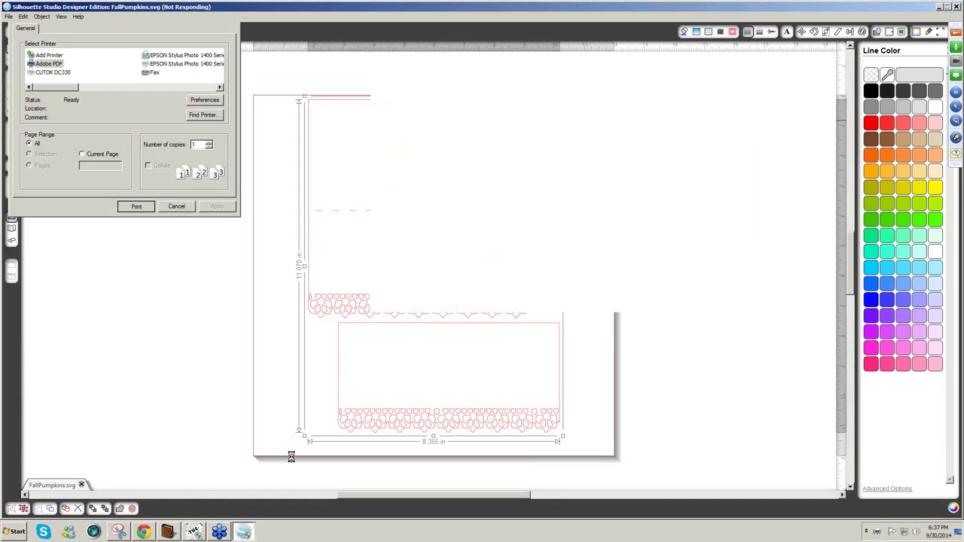
- In Make The Cut!, start new project MTCProject9 and choose LaceEdgeCard.pdf for Adobe import
{"action": "left_click", "coordinate": [198, 534]}
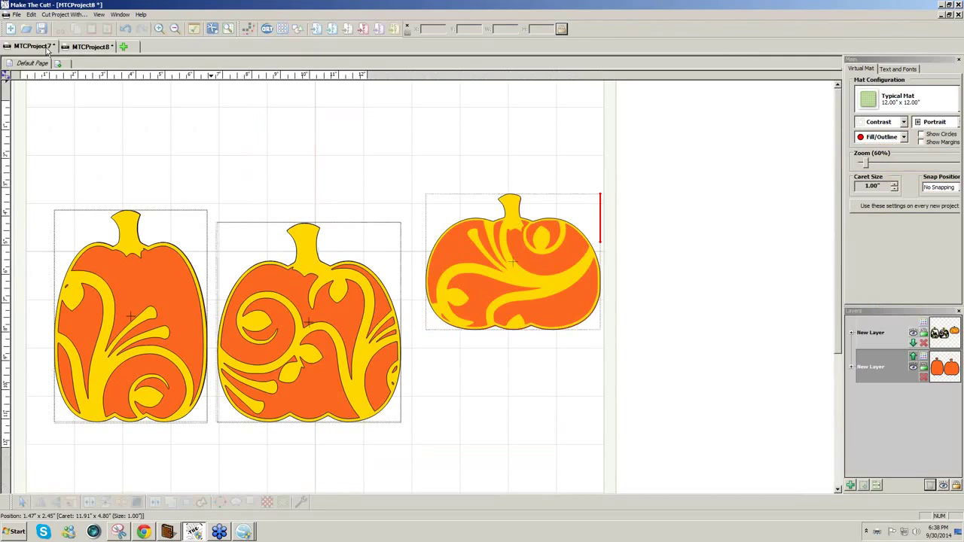
{"action": "left_click", "coordinate": [123, 47]}
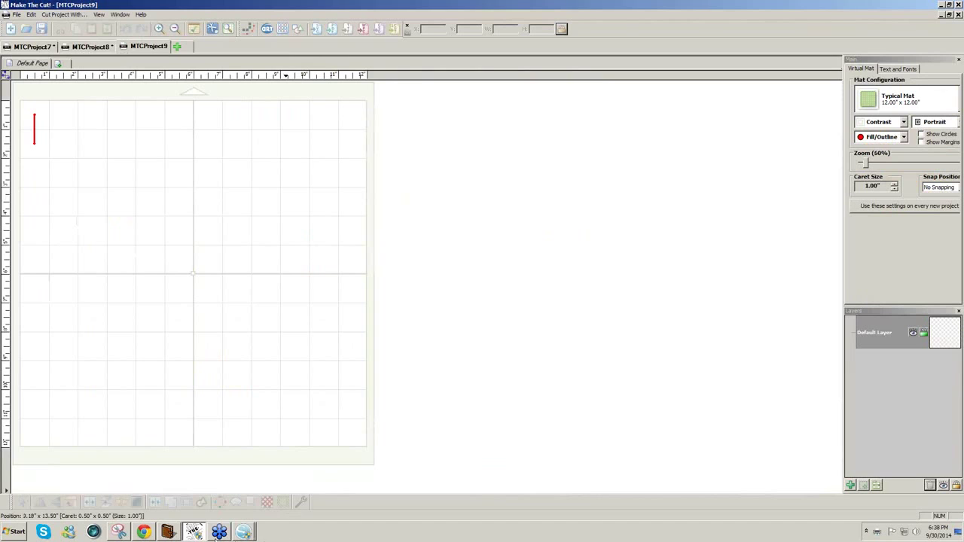
{"action": "mouse_move", "coordinate": [241, 535]}
{"action": "left_click", "coordinate": [332, 32]}
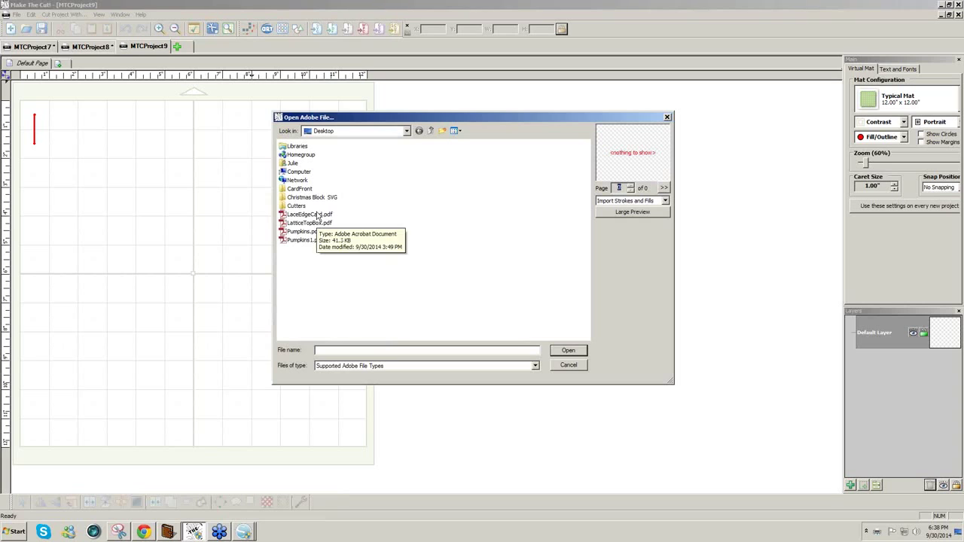
{"action": "left_click", "coordinate": [317, 217]}
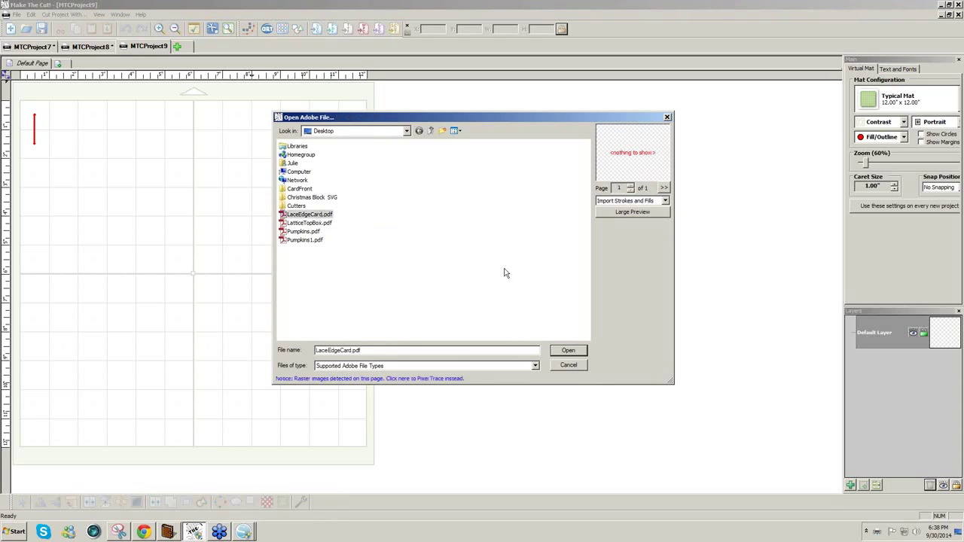
- Pixel trace the PDF's raster image and lower the threshold to 6
{"action": "left_click", "coordinate": [424, 381]}
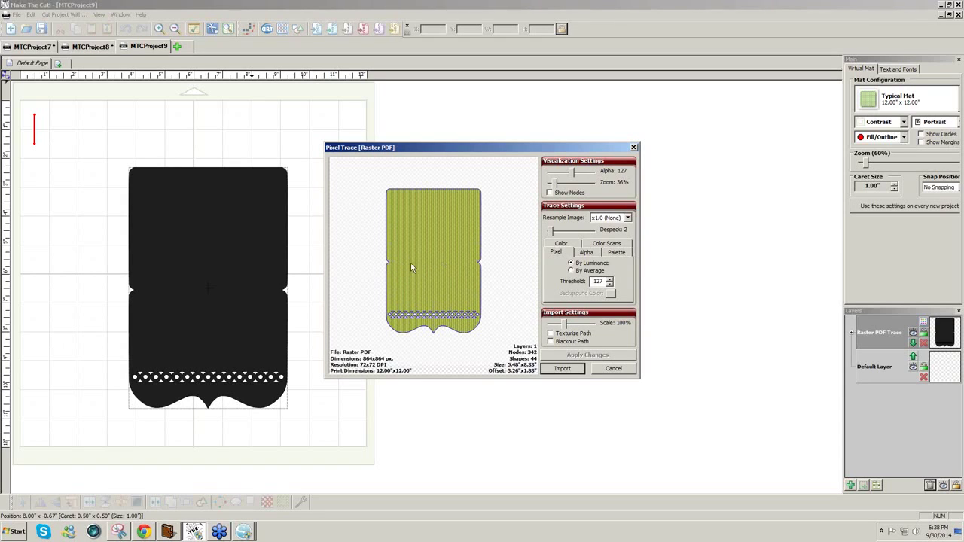
{"action": "left_click", "coordinate": [609, 284]}
{"action": "left_click", "coordinate": [609, 284]}
{"action": "left_click", "coordinate": [609, 284]}
{"action": "left_click", "coordinate": [609, 284]}
{"action": "type", "text": "6"}
{"action": "left_click", "coordinate": [955, 49]}
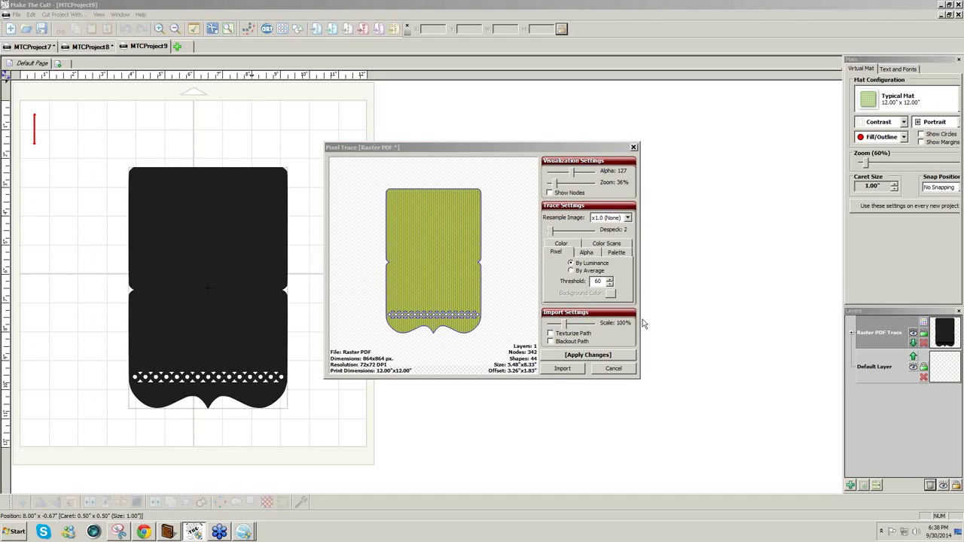
- Fine-tune the trace threshold and switch Trace Settings to the Color tab
{"action": "left_click", "coordinate": [609, 281]}
{"action": "left_click", "coordinate": [609, 284]}
{"action": "left_click", "coordinate": [610, 284]}
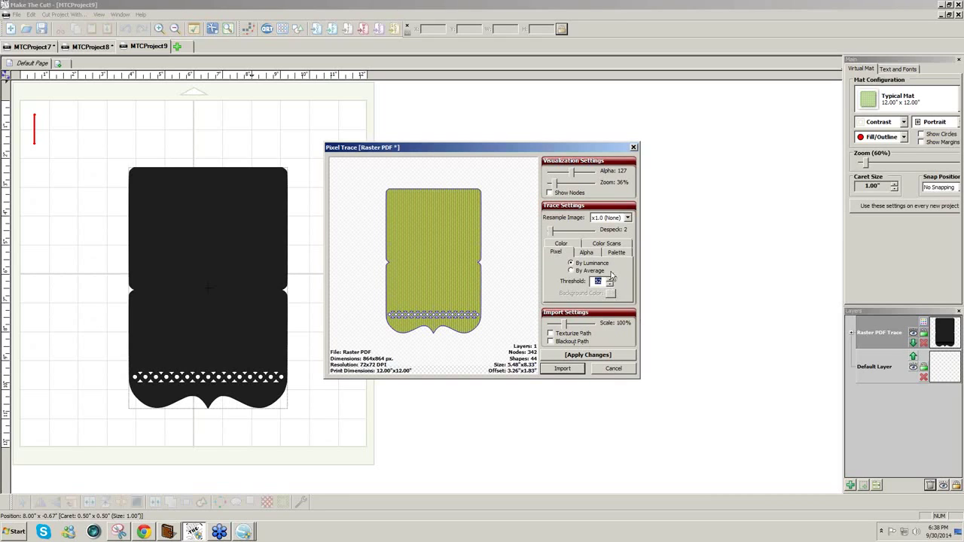
{"action": "left_click", "coordinate": [577, 245]}
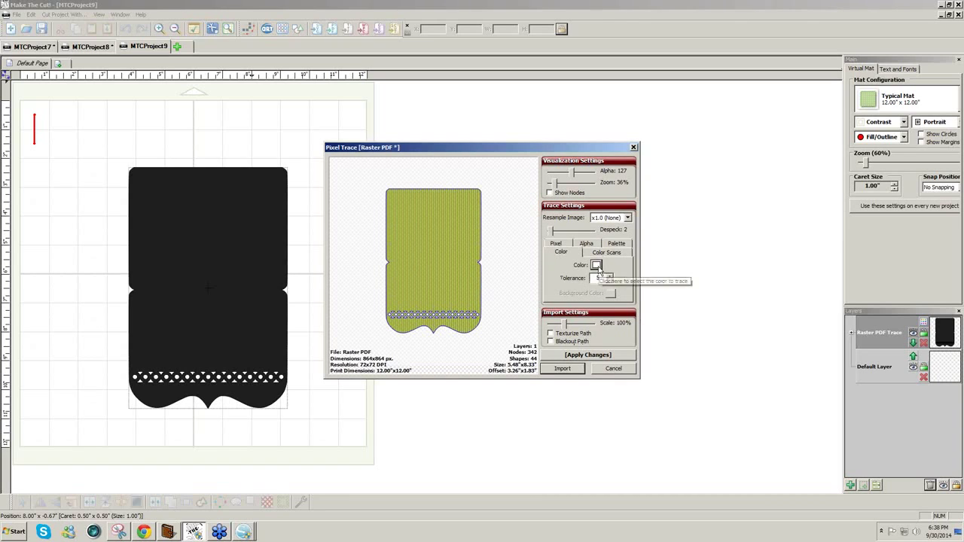
- Trace by the card's sampled red, apply changes, import, and finish as a Raster PDF Trace layer
{"action": "left_click", "coordinate": [595, 264]}
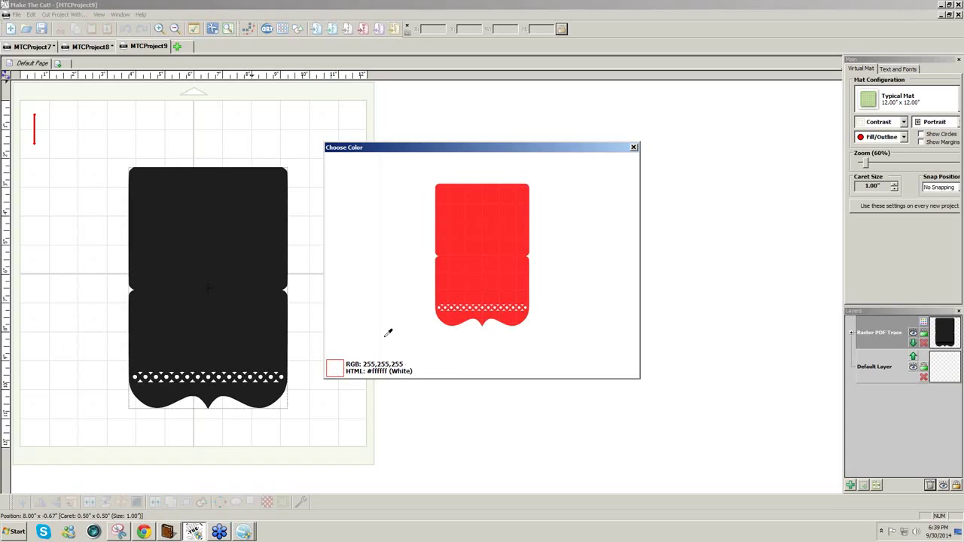
{"action": "left_click", "coordinate": [516, 250]}
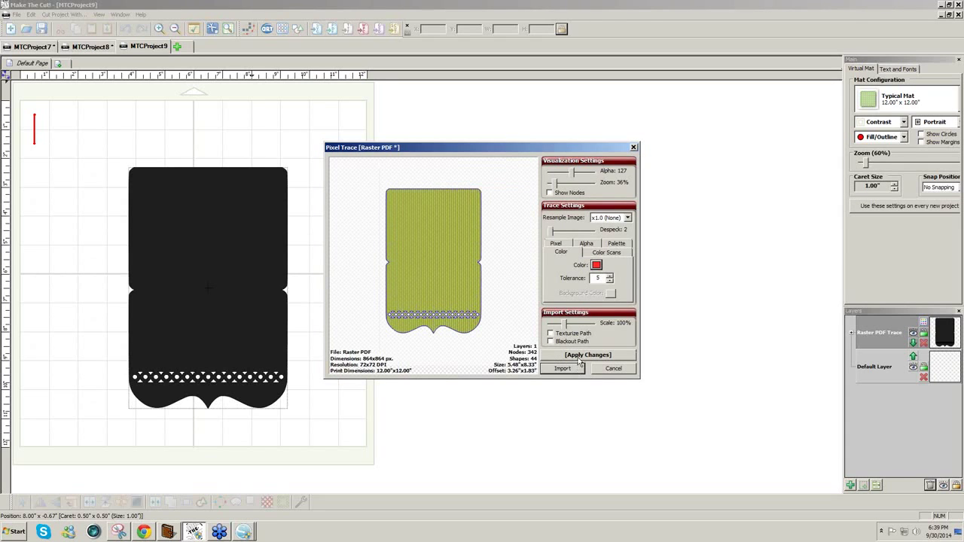
{"action": "left_click", "coordinate": [570, 369]}
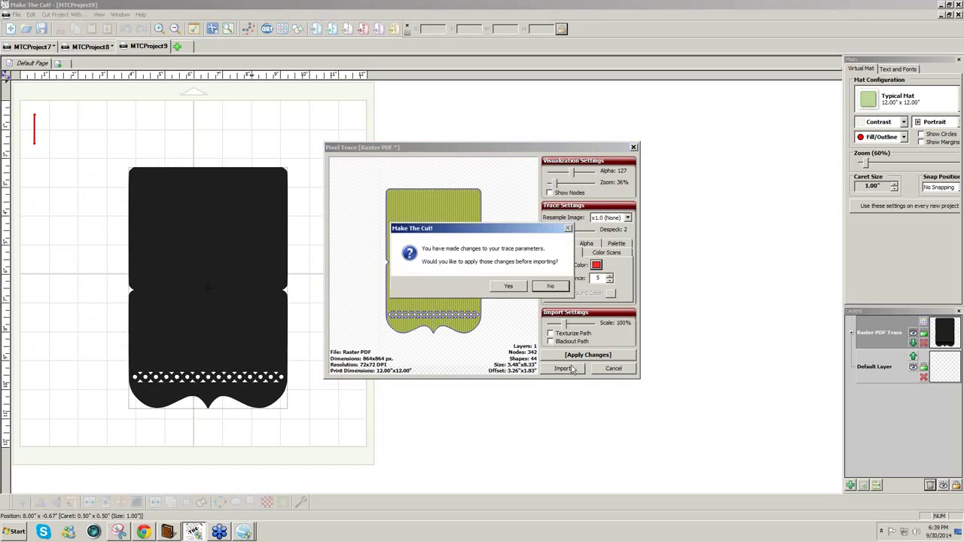
{"action": "left_click", "coordinate": [540, 289]}
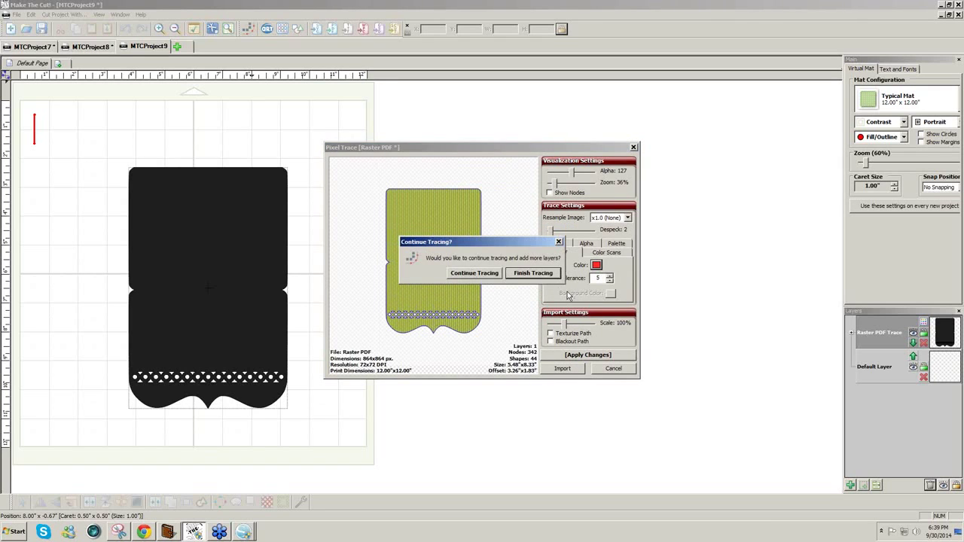
{"action": "left_click", "coordinate": [516, 278]}
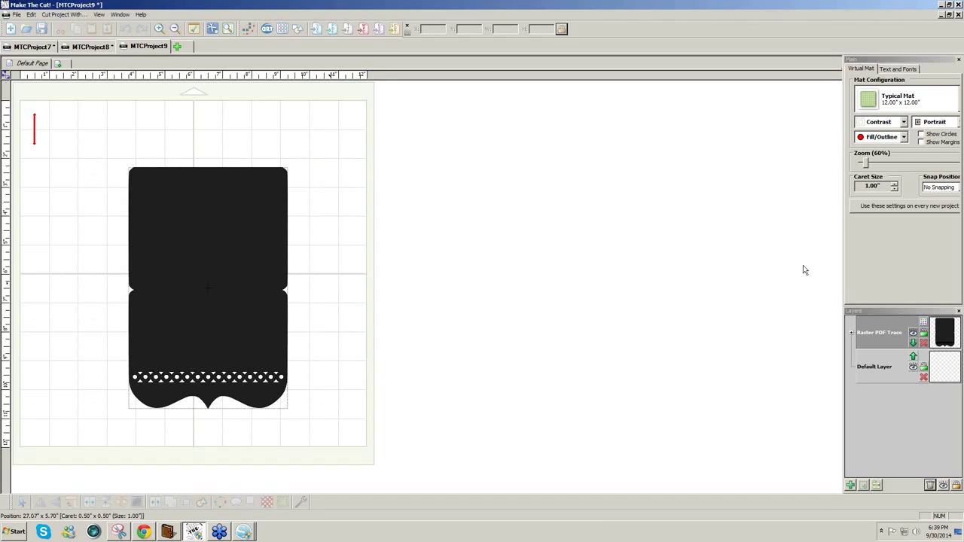
- Make the mat green and draw a 5.07-inch horizontal line across the card's notches
{"action": "left_click", "coordinate": [904, 122]}
{"action": "left_click", "coordinate": [889, 135]}
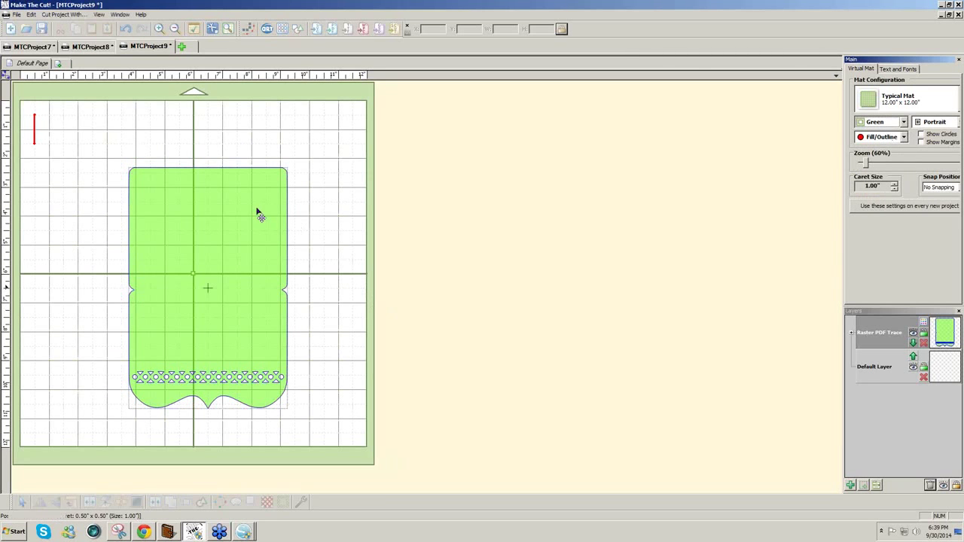
{"action": "left_click", "coordinate": [10, 79]}
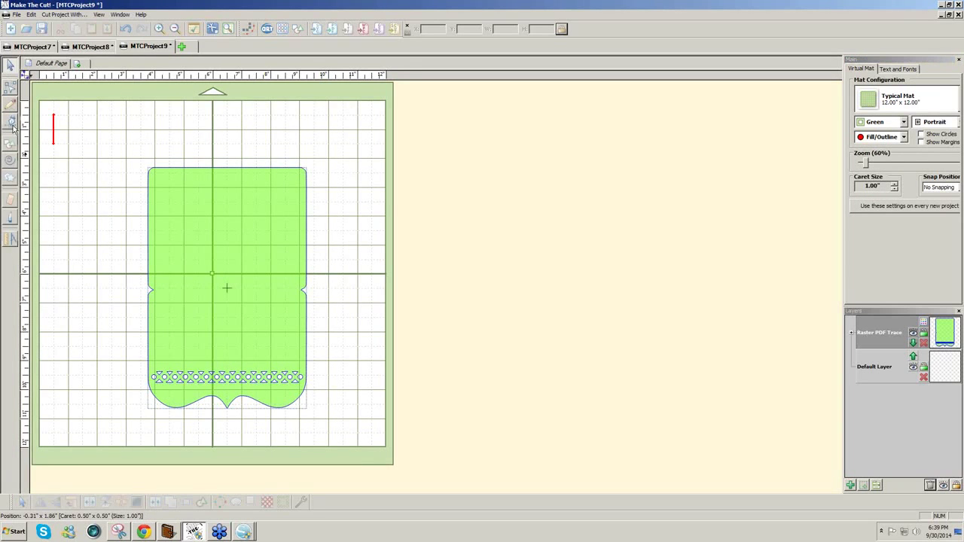
{"action": "left_click", "coordinate": [11, 123]}
{"action": "left_click_drag", "start_coordinate": [157, 325], "coordinate": [305, 326]}
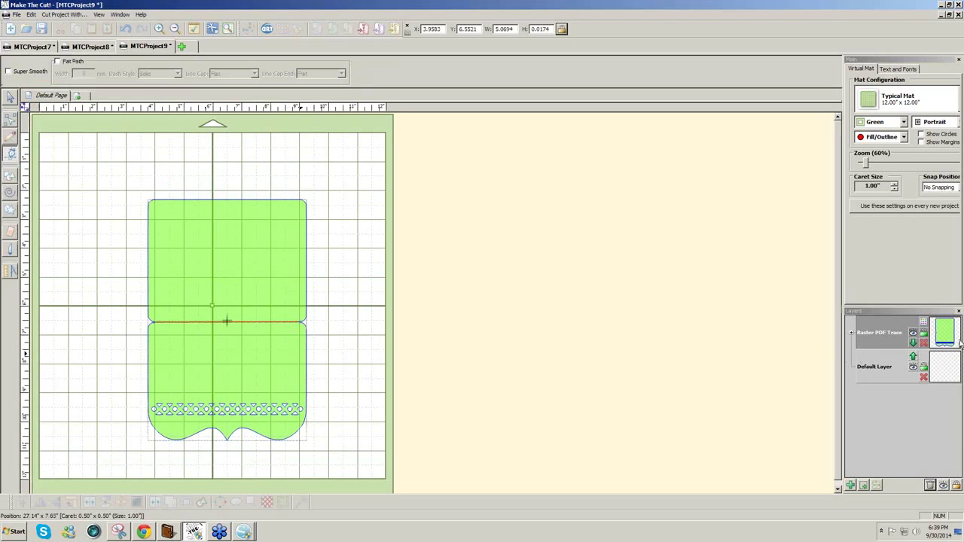
- Give the trace layer a dashed line style with 0.18-inch gaps
{"action": "left_click", "coordinate": [924, 325]}
{"action": "left_click", "coordinate": [925, 418]}
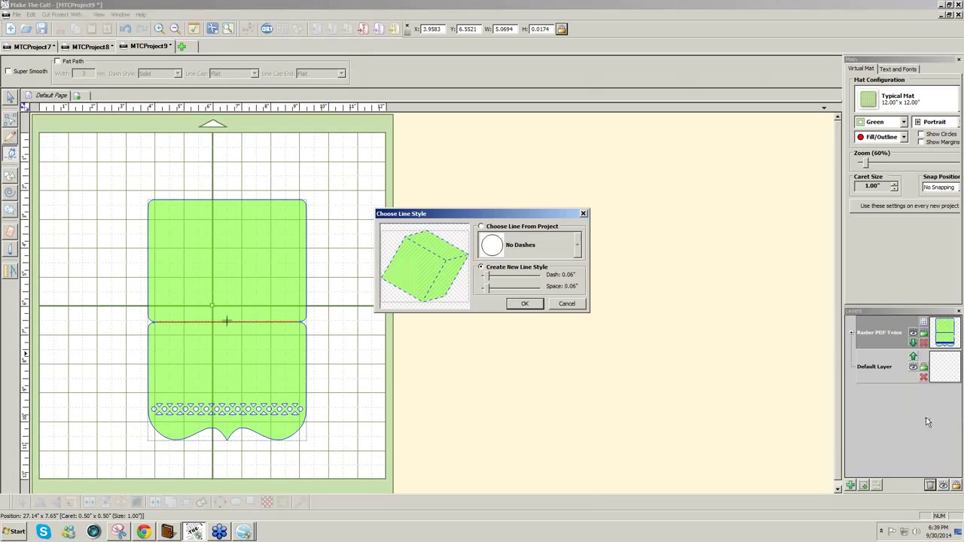
{"action": "left_click_drag", "start_coordinate": [488, 292], "coordinate": [532, 358]}
{"action": "left_click", "coordinate": [516, 305]}
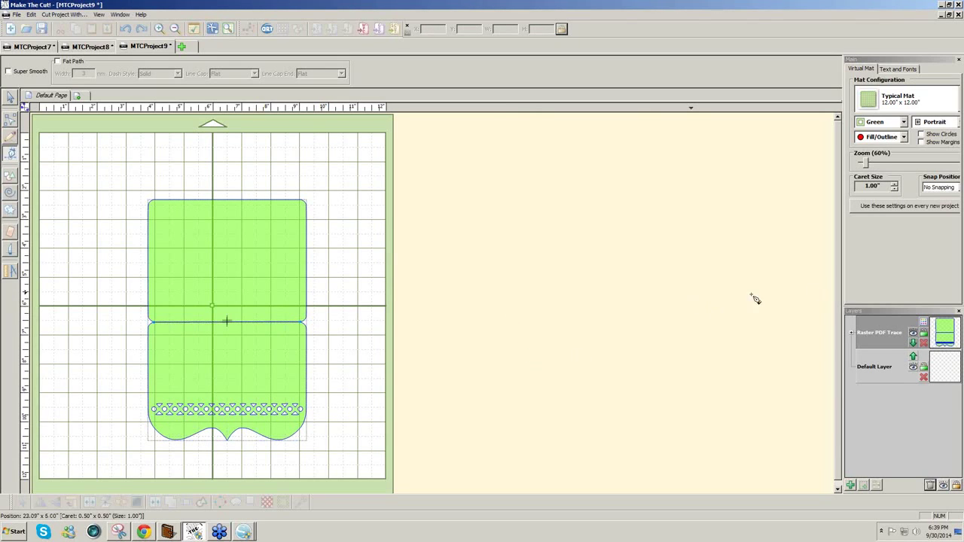
- Move the fold line onto a New Layer and dash it: 0.06-inch dashes, 0.20-inch spaces
{"action": "left_click", "coordinate": [10, 100]}
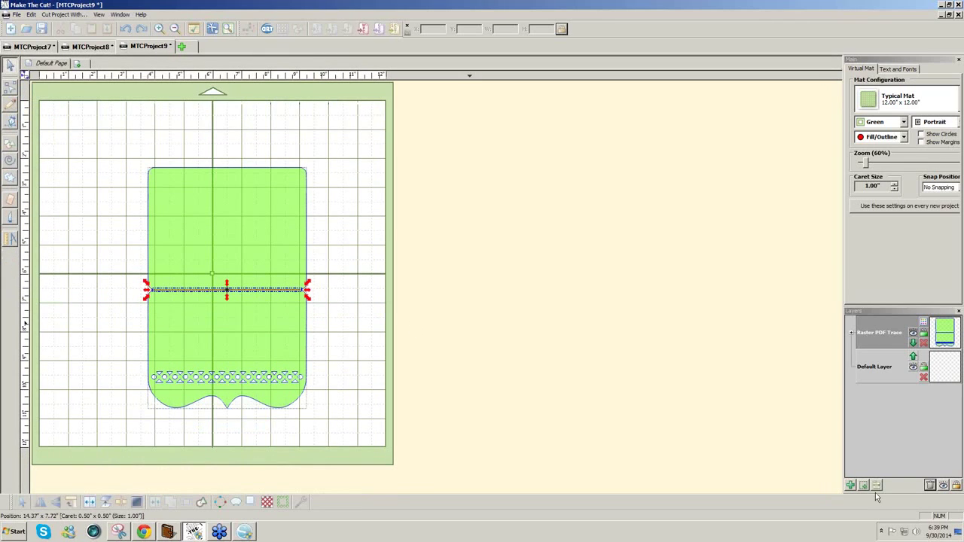
{"action": "left_click", "coordinate": [865, 486]}
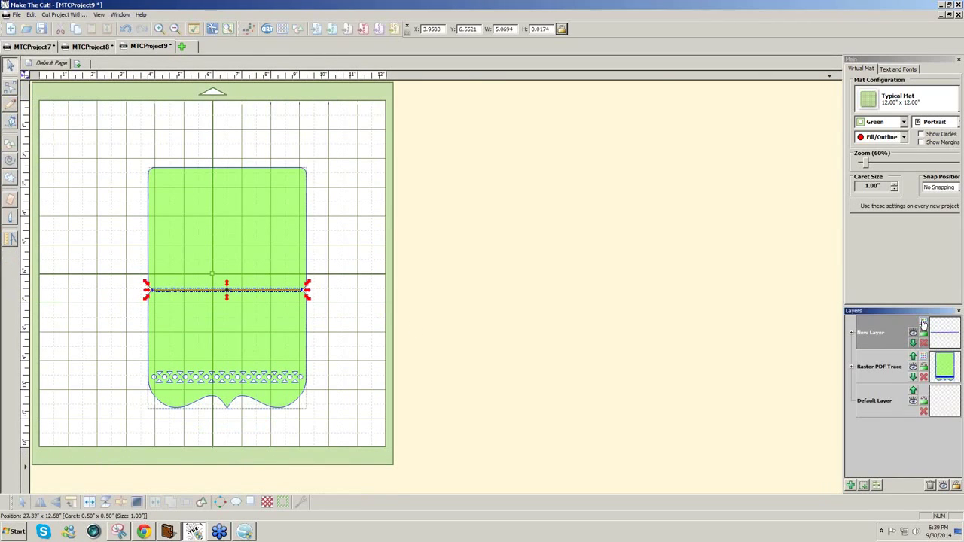
{"action": "left_click", "coordinate": [924, 324]}
{"action": "left_click", "coordinate": [927, 419]}
{"action": "left_click_drag", "start_coordinate": [492, 292], "coordinate": [497, 294]}
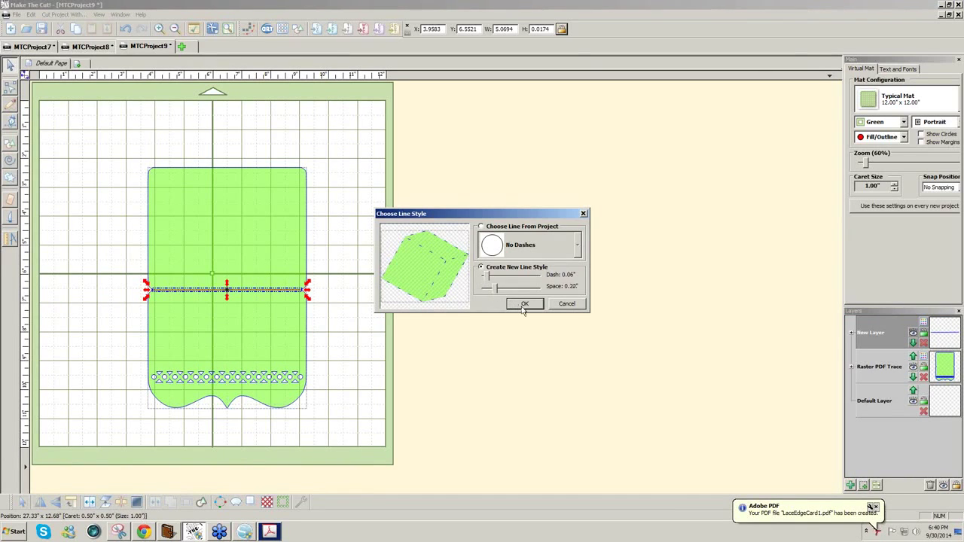
{"action": "left_click", "coordinate": [524, 303]}
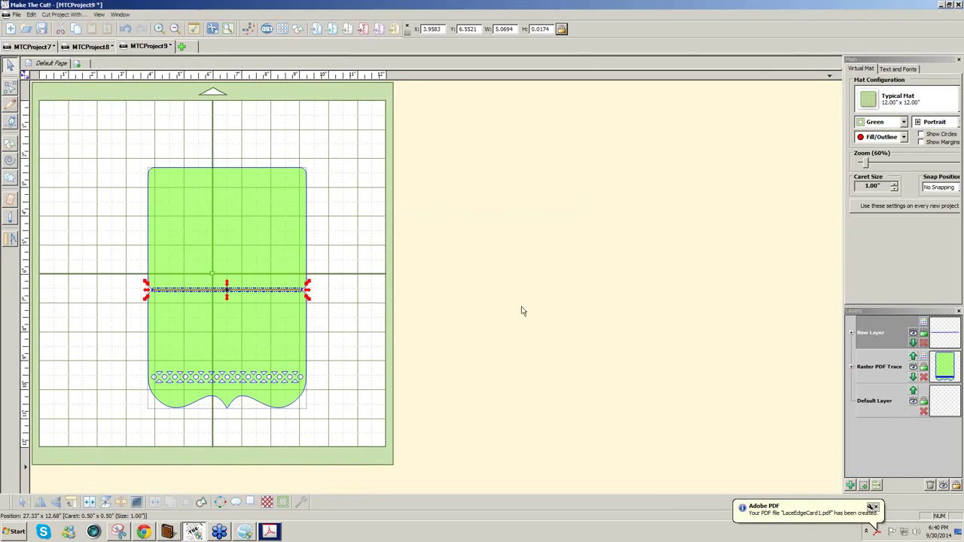
{"action": "left_click", "coordinate": [485, 329]}
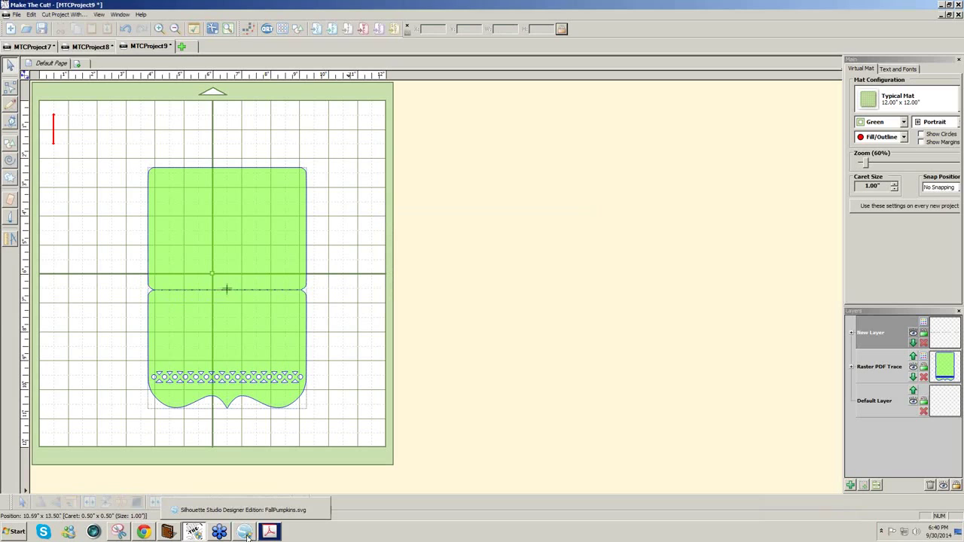
- In Silhouette Studio, fill both #7 lace card pieces solid red and deselect them
{"action": "left_click", "coordinate": [246, 534]}
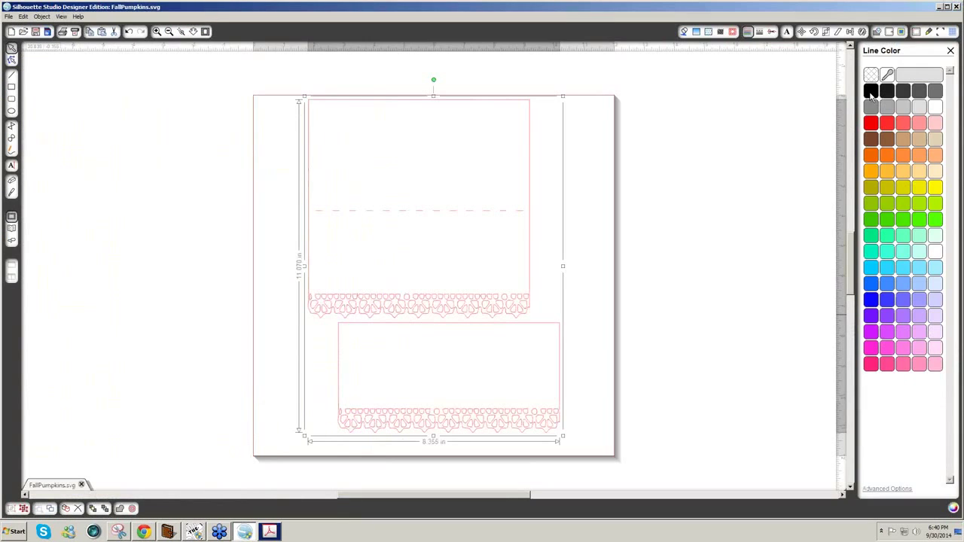
{"action": "left_click", "coordinate": [870, 91]}
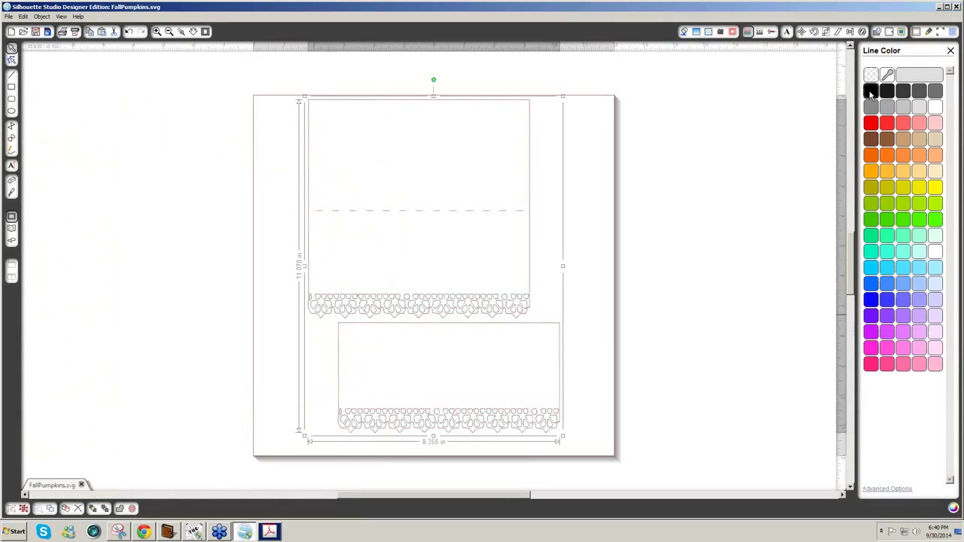
{"action": "left_click", "coordinate": [684, 31]}
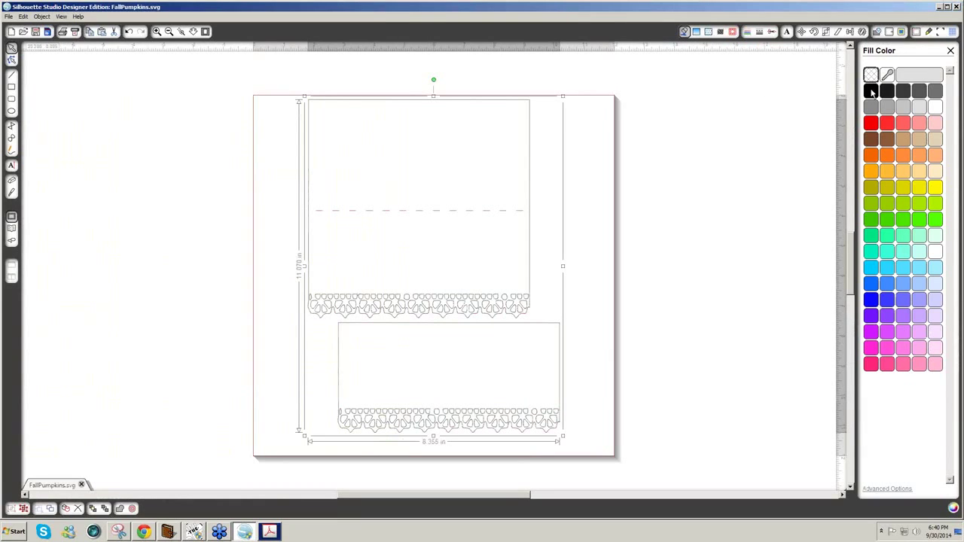
{"action": "left_click", "coordinate": [870, 91]}
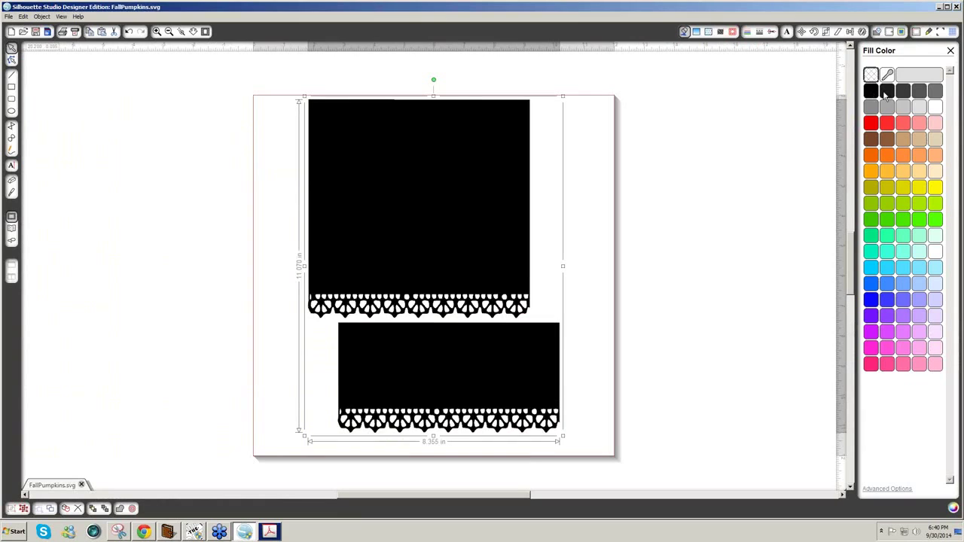
{"action": "left_click", "coordinate": [871, 123]}
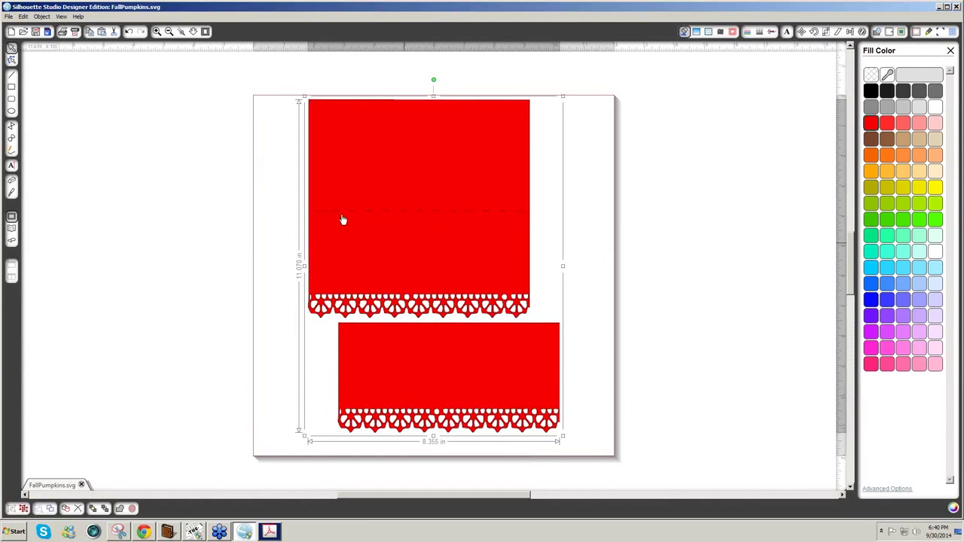
{"action": "key", "text": "Escape"}
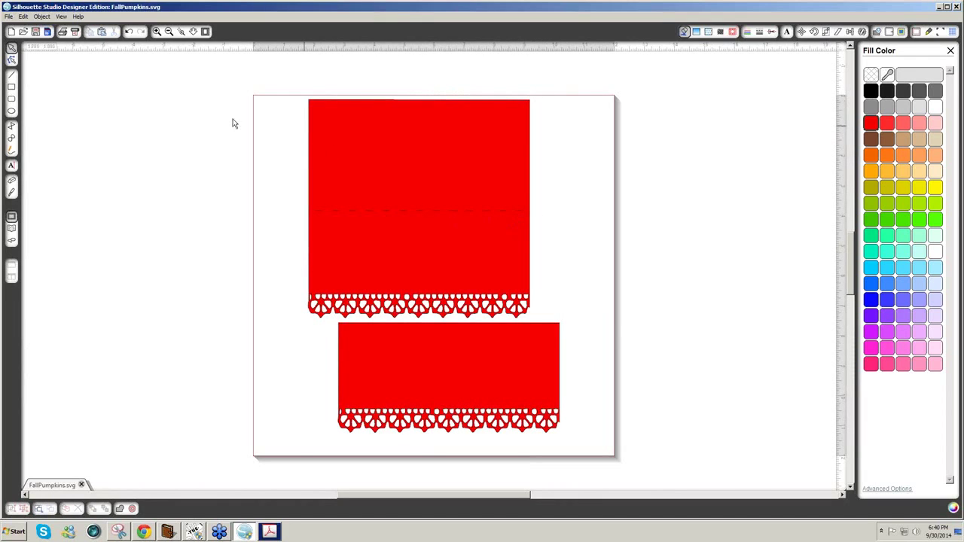
{"action": "left_click", "coordinate": [119, 533]}
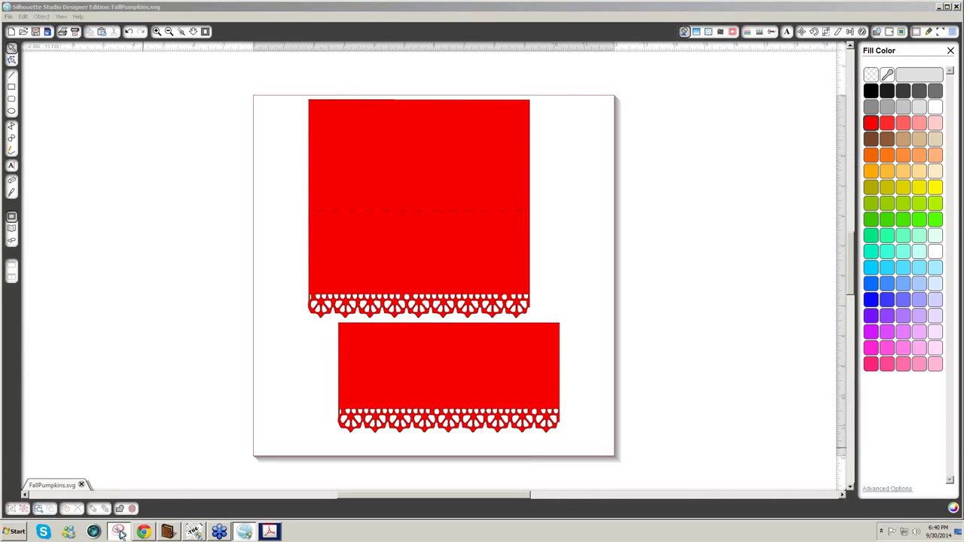
- Snip the red lace card design, then close the LaceEdgeCard1.pdf Acrobat window
{"action": "left_click", "coordinate": [233, 57]}
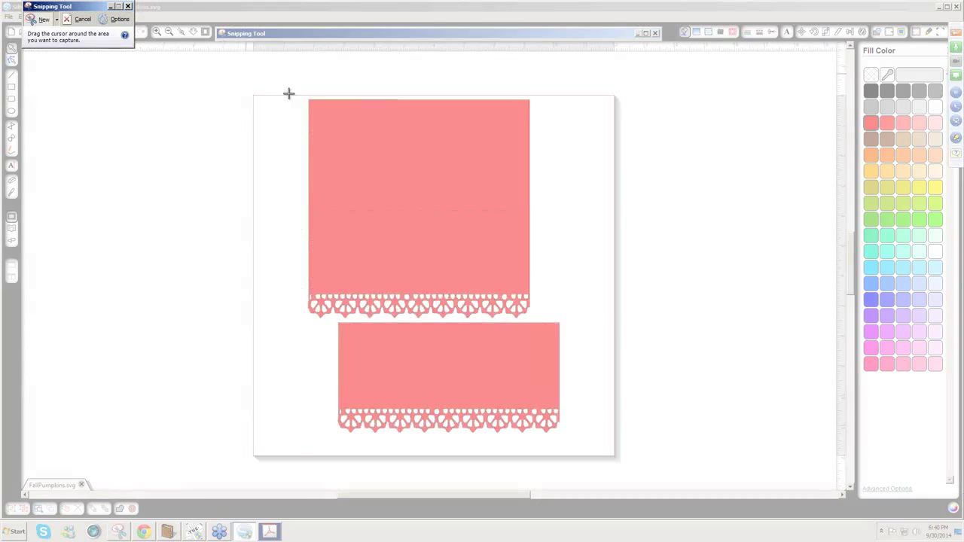
{"action": "left_click_drag", "start_coordinate": [302, 96], "coordinate": [577, 445]}
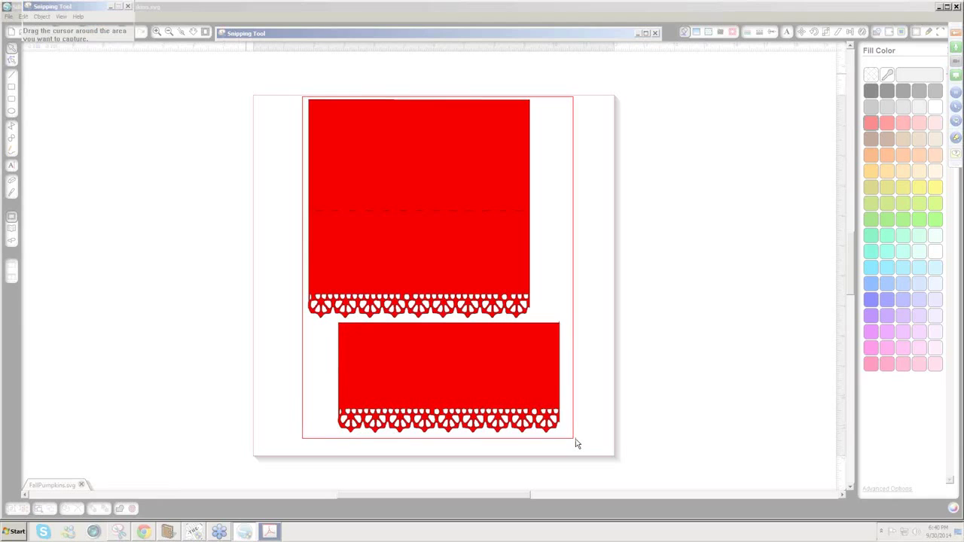
{"action": "left_click_drag", "start_coordinate": [576, 445], "coordinate": [576, 445]}
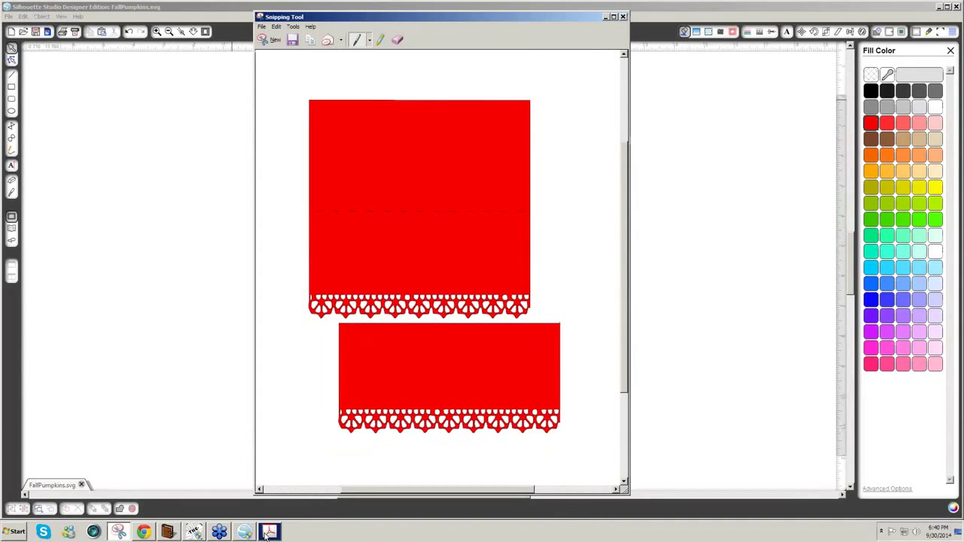
{"action": "left_click", "coordinate": [269, 532]}
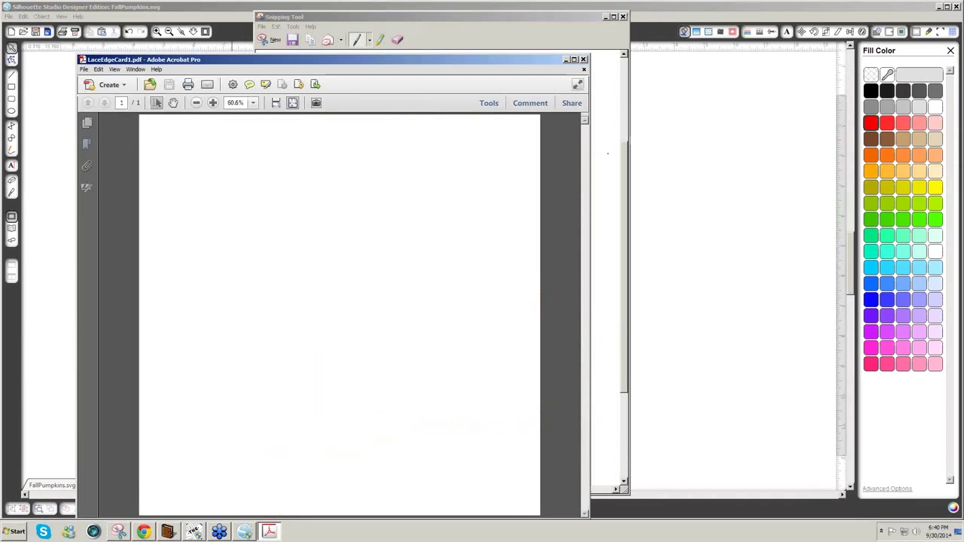
{"action": "left_click", "coordinate": [584, 59]}
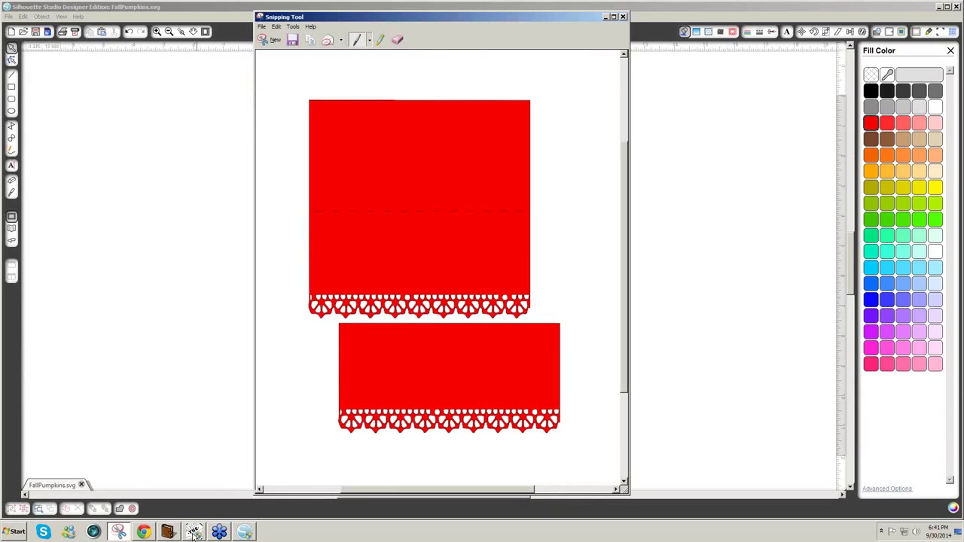
{"action": "mouse_move", "coordinate": [194, 532]}
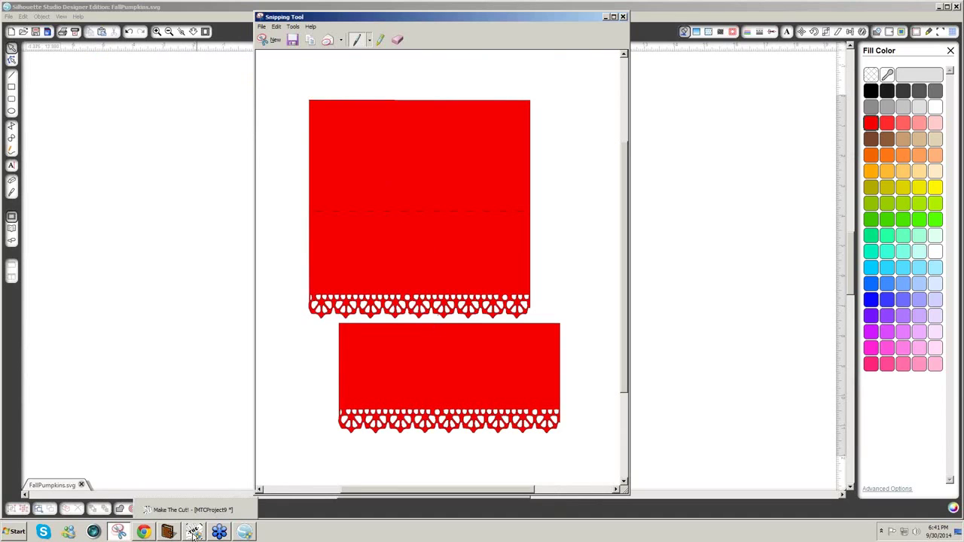
- In Make The Cut!, paste the clipboard snip into Import/Trace
{"action": "left_click", "coordinate": [194, 533]}
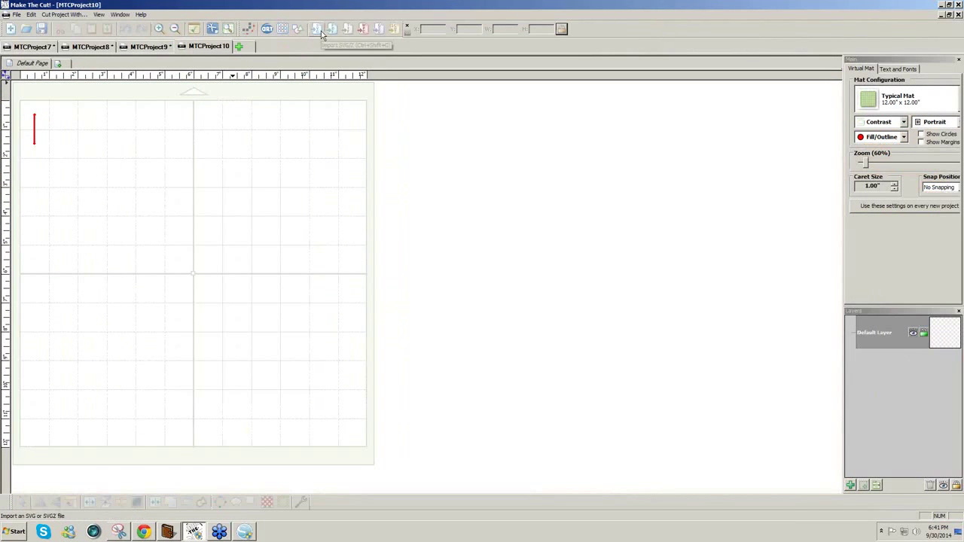
{"action": "left_click", "coordinate": [245, 31]}
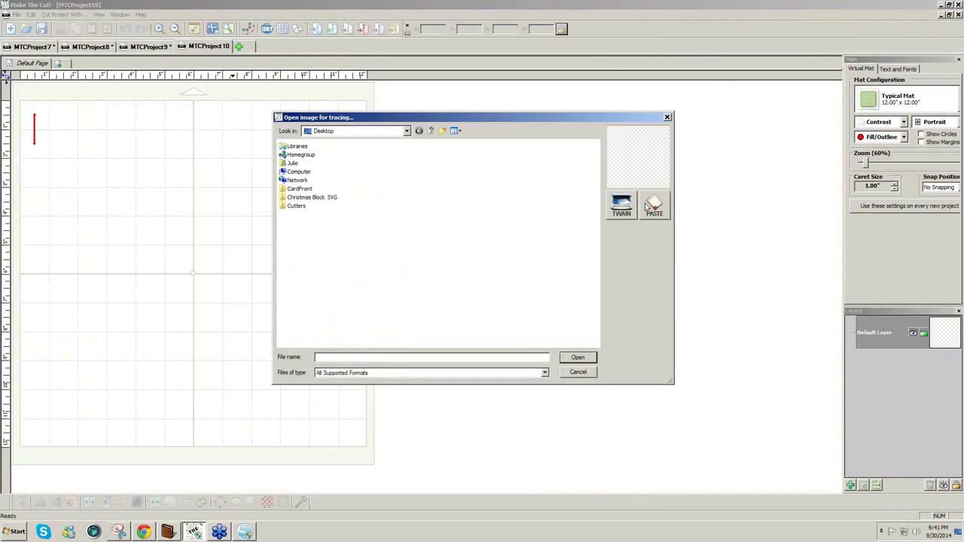
{"action": "left_click", "coordinate": [651, 207]}
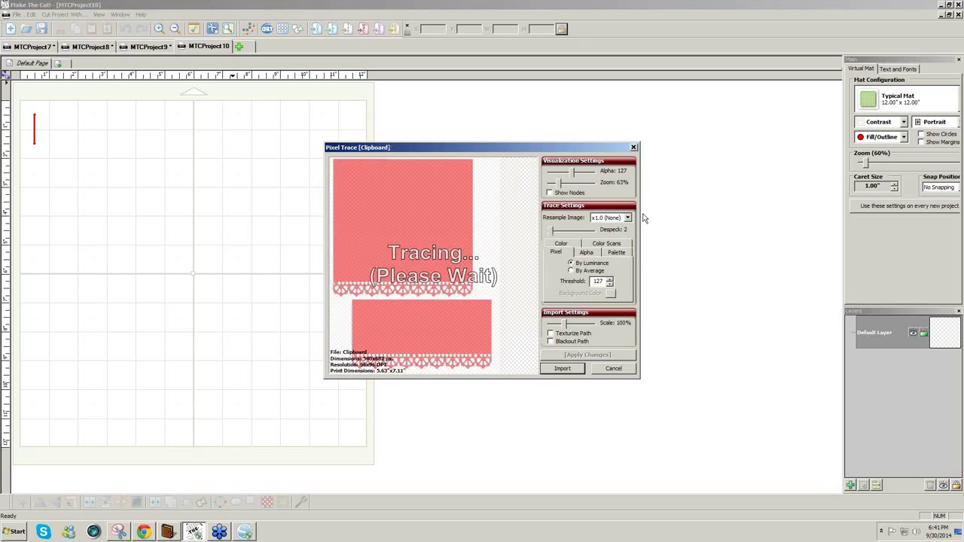
- Trace the snip by its red colour, import the shapes, and finish tracing
{"action": "left_click", "coordinate": [561, 244]}
{"action": "left_click", "coordinate": [595, 265]}
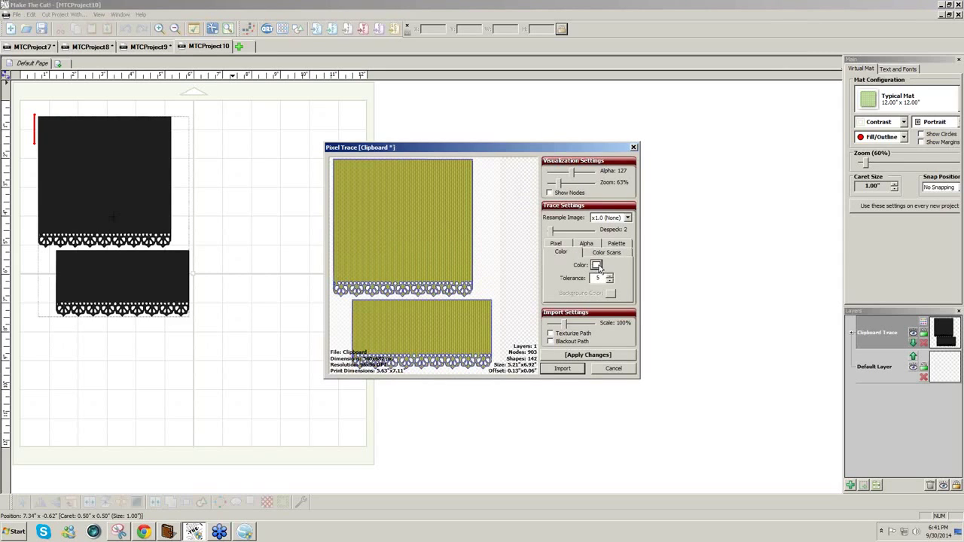
{"action": "left_click", "coordinate": [480, 242]}
{"action": "left_click", "coordinate": [572, 356]}
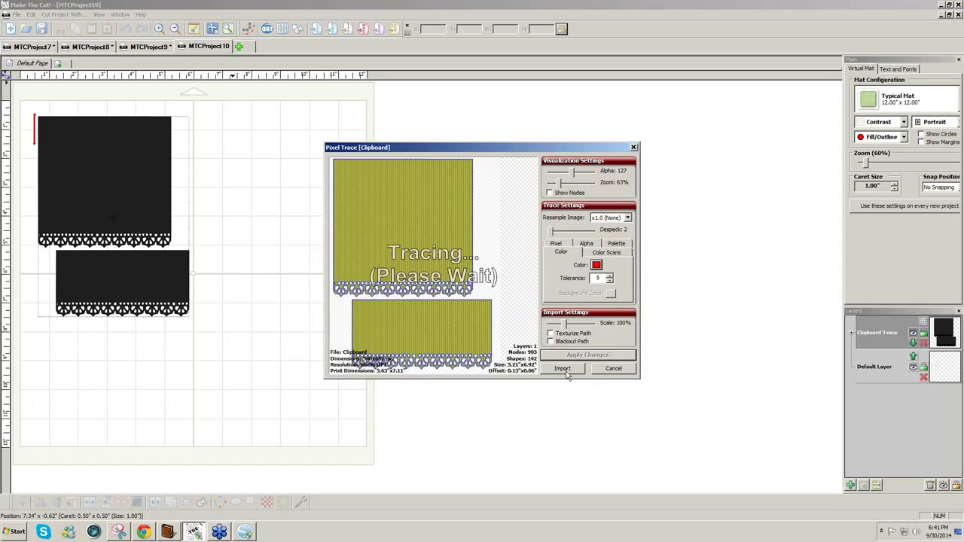
{"action": "left_click", "coordinate": [565, 370]}
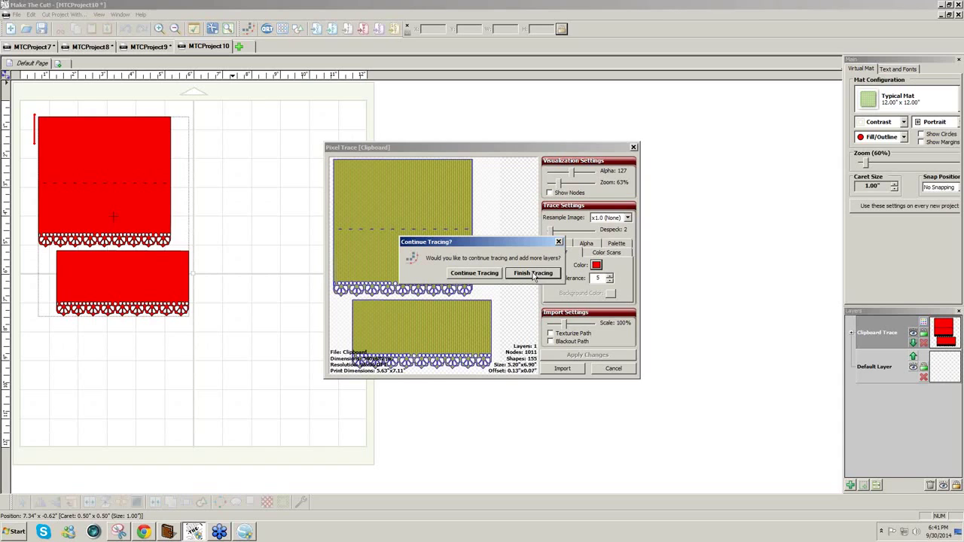
{"action": "left_click", "coordinate": [533, 274]}
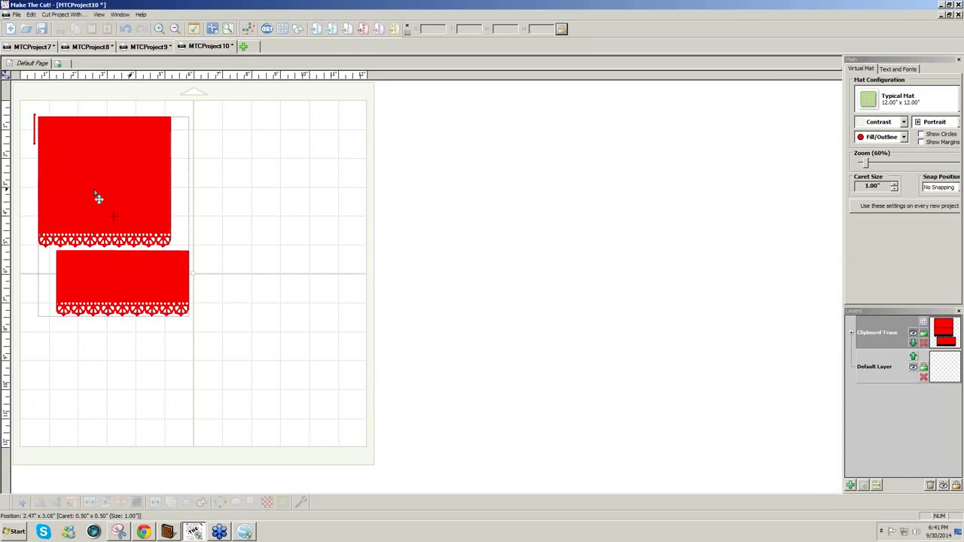
- Zoom in on the traced red card shape and break it into its separate pieces
{"action": "mouse_move", "coordinate": [251, 354]}
{"action": "left_mouse_down"}
{"action": "mouse_move", "coordinate": [64, 201]}
{"action": "mouse_move", "coordinate": [17, 98]}
{"action": "left_mouse_up"}
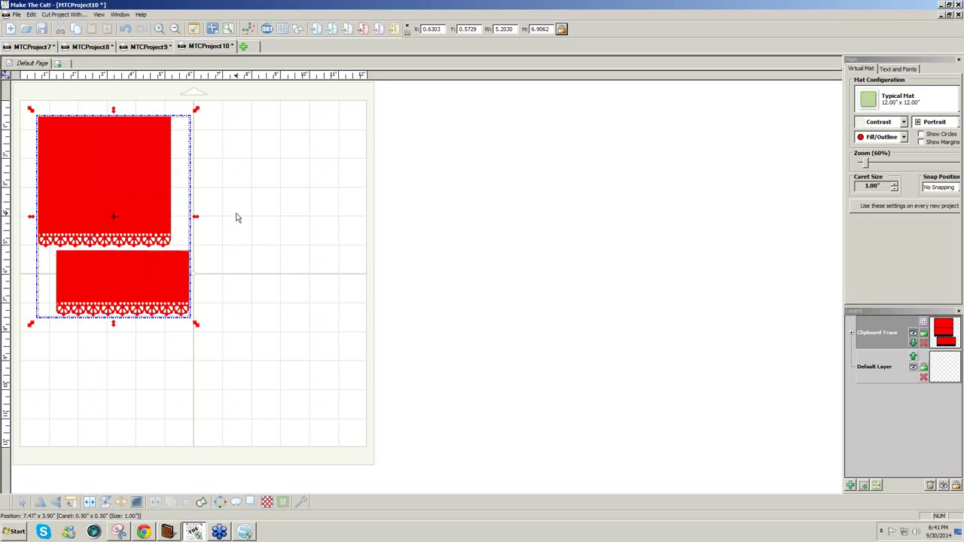
{"action": "scroll", "coordinate": [235, 218], "scroll_direction": "up", "scroll_amount": 5}
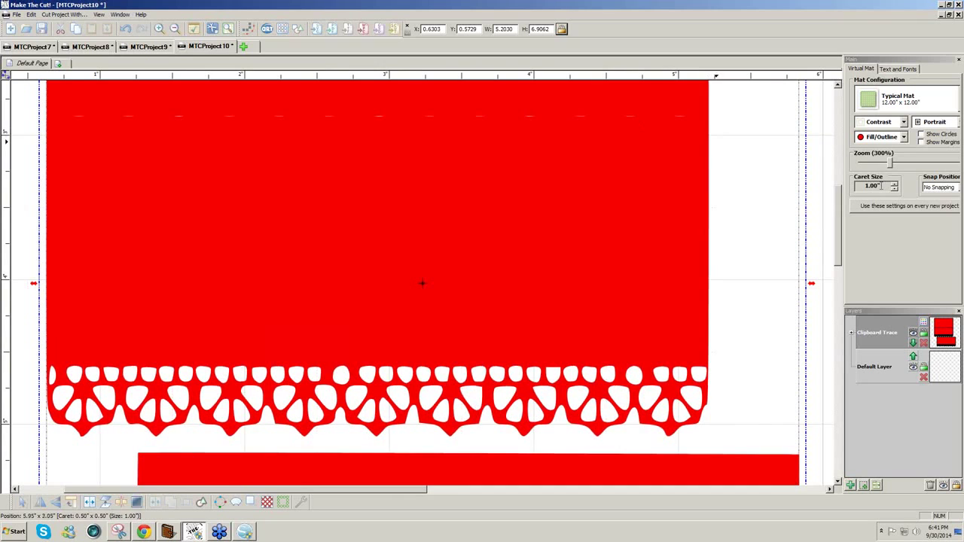
{"action": "scroll", "coordinate": [822, 202], "scroll_direction": "up", "scroll_amount": 3}
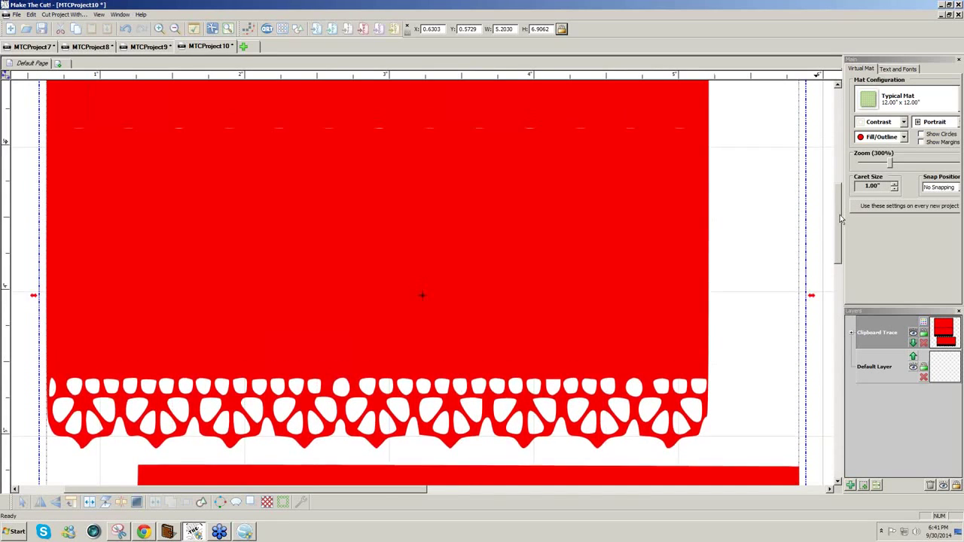
{"action": "left_click", "coordinate": [37, 205]}
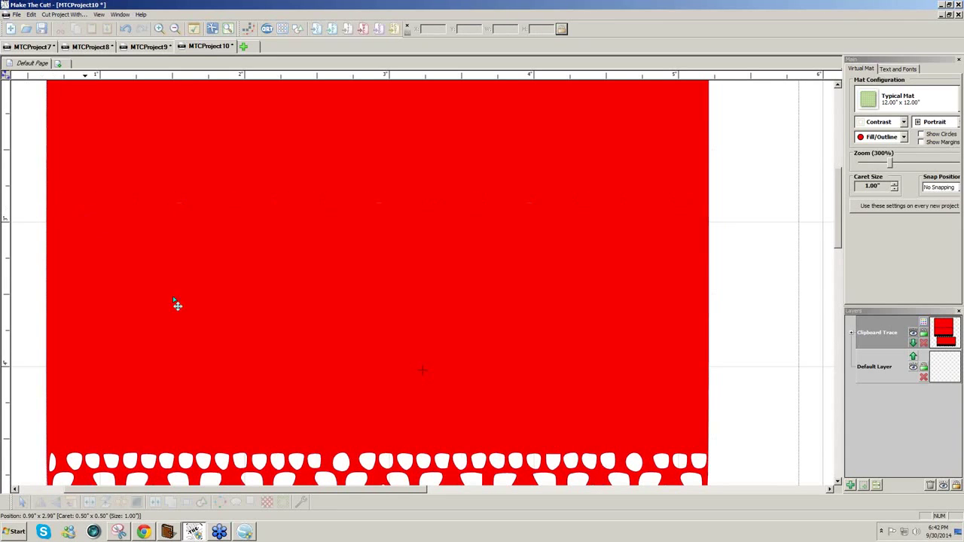
{"action": "left_click_drag", "start_coordinate": [841, 243], "coordinate": [844, 230]}
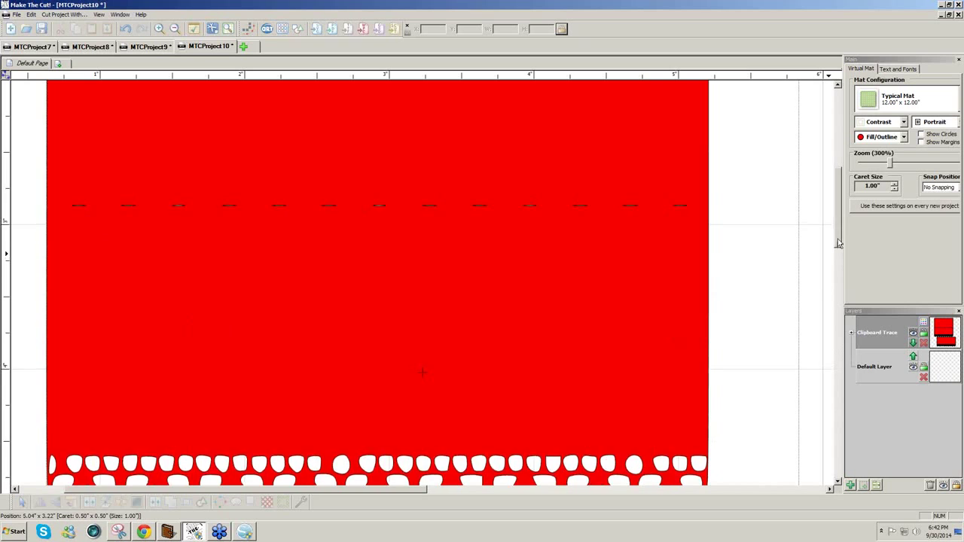
{"action": "scroll", "coordinate": [844, 229], "scroll_direction": "down", "scroll_amount": 3}
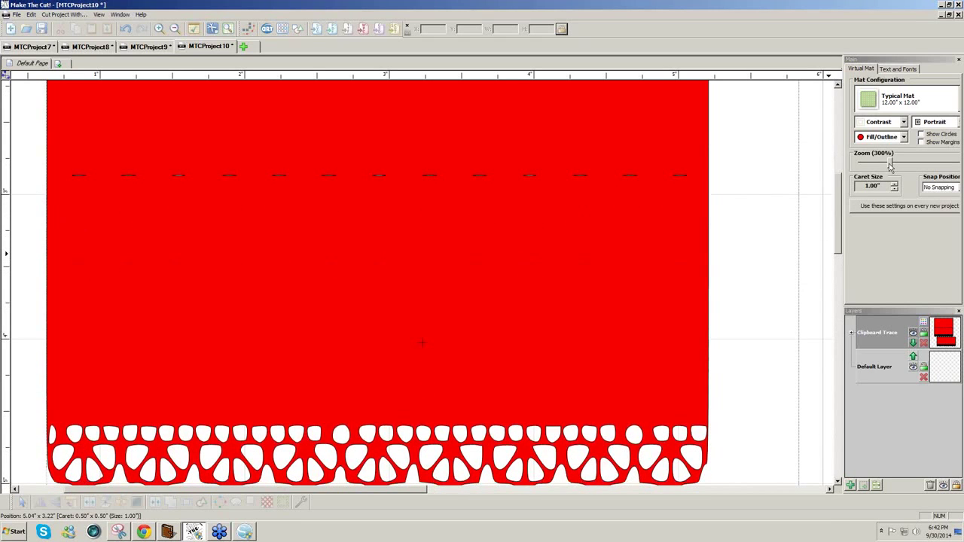
{"action": "left_click", "coordinate": [587, 329]}
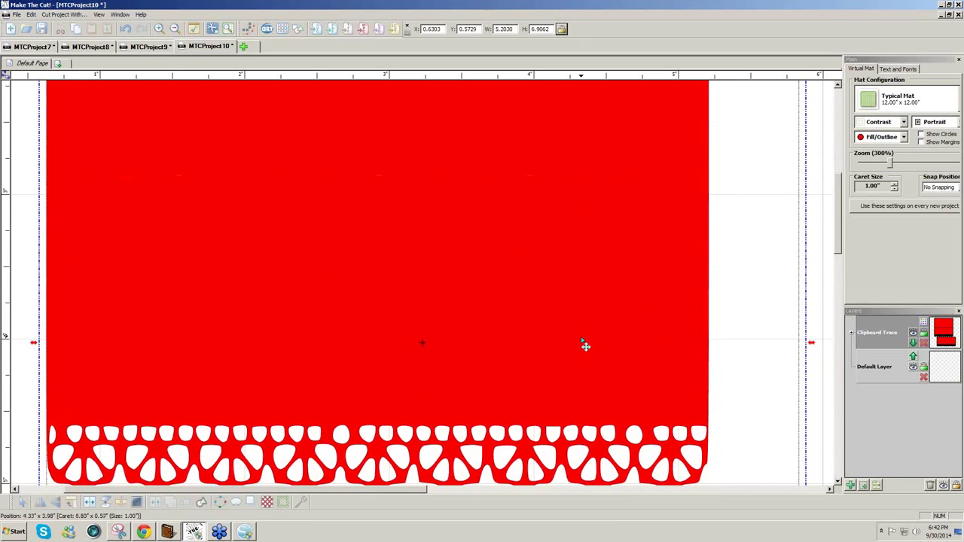
{"action": "left_click", "coordinate": [123, 507]}
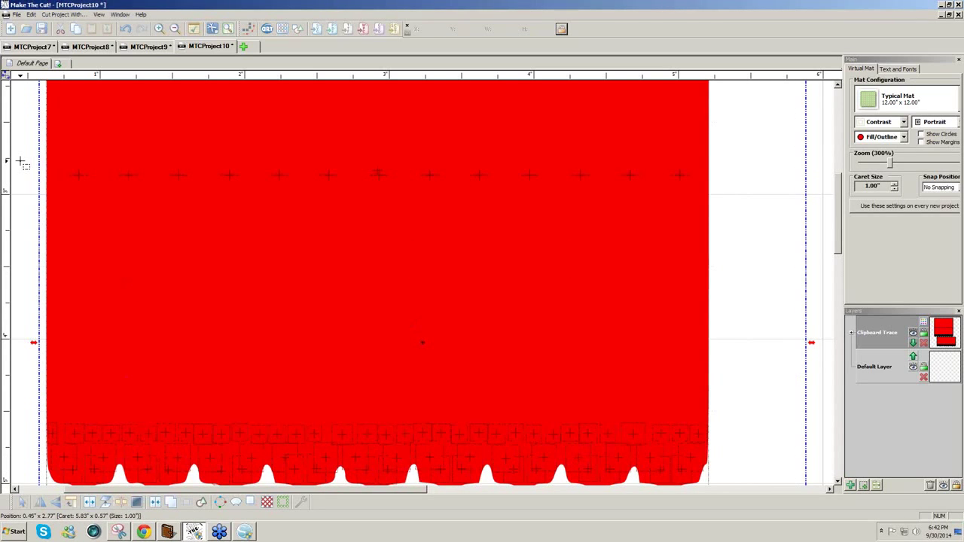
- Select the row of fold-line dashes and move them onto a new layer
{"action": "left_click_drag", "start_coordinate": [20, 160], "coordinate": [720, 226]}
{"action": "left_click_drag", "start_coordinate": [796, 232], "coordinate": [797, 233]}
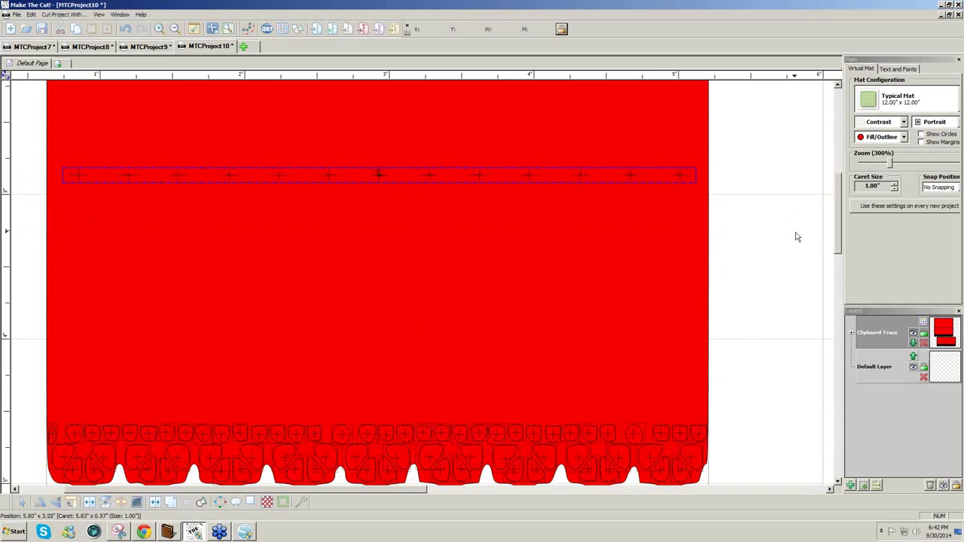
{"action": "left_click", "coordinate": [864, 486]}
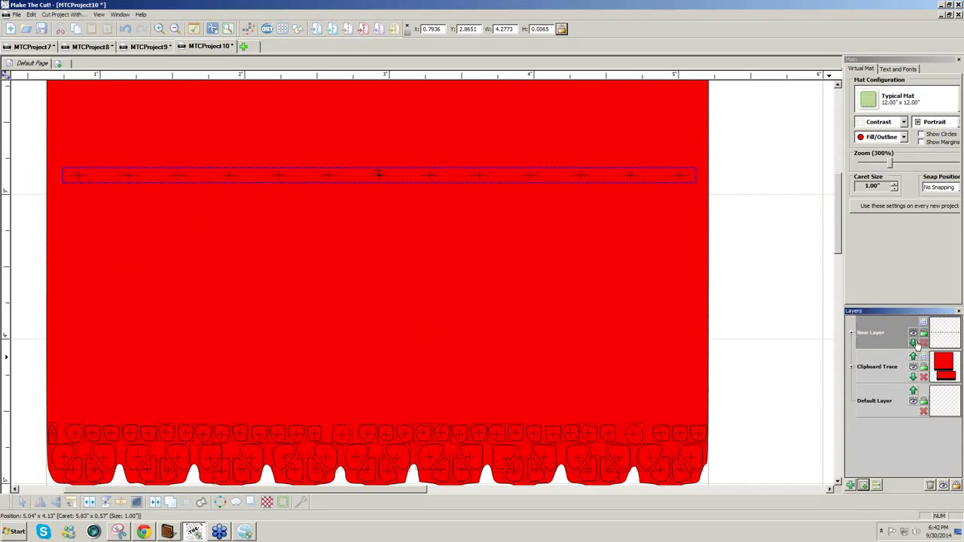
{"action": "left_click", "coordinate": [914, 343]}
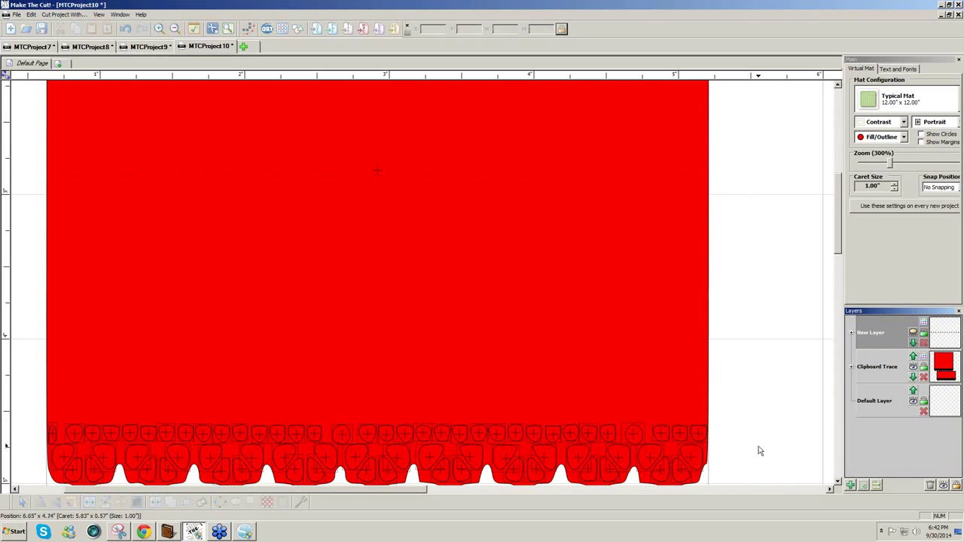
- Cut the lace holes into the card's bottom border, fade the card layer, and select the fold marks
{"action": "left_click", "coordinate": [758, 451]}
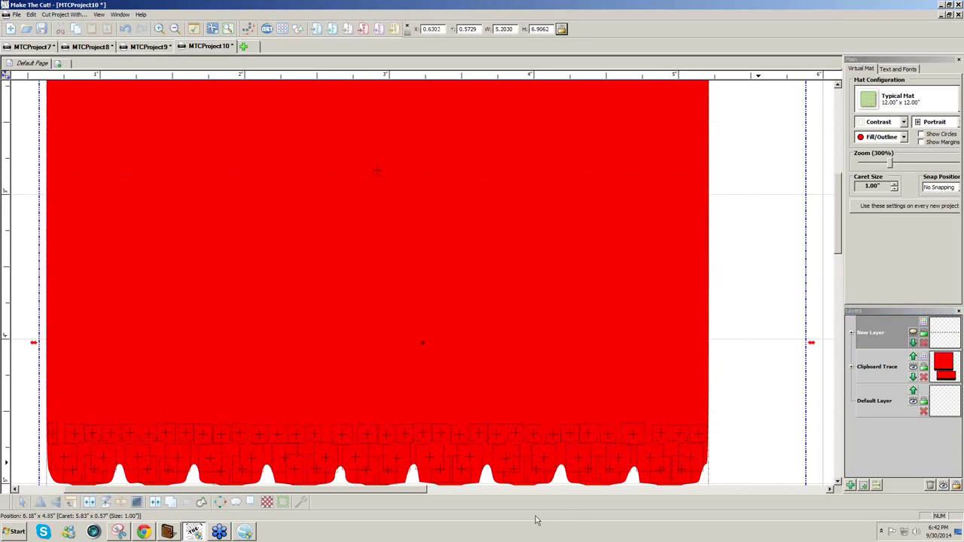
{"action": "left_click", "coordinate": [155, 502]}
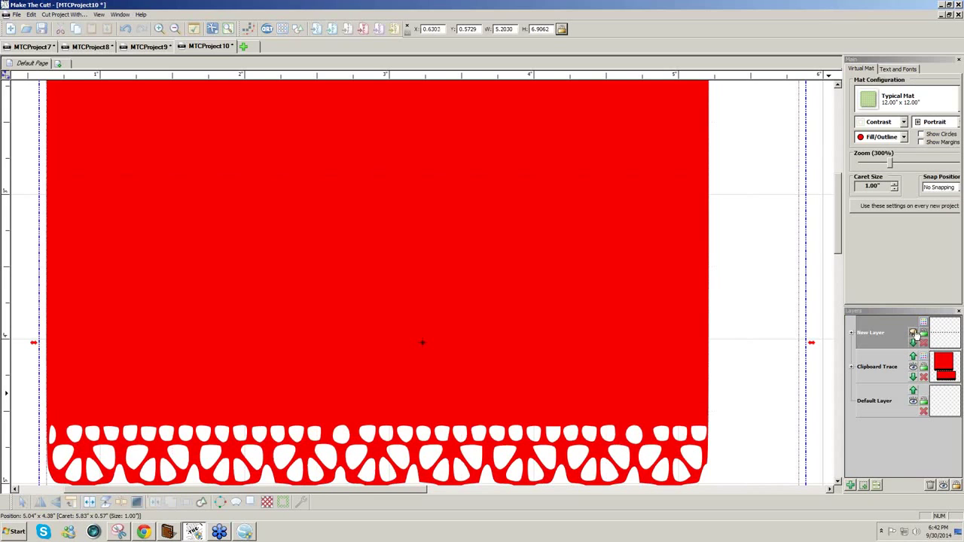
{"action": "left_click", "coordinate": [913, 333]}
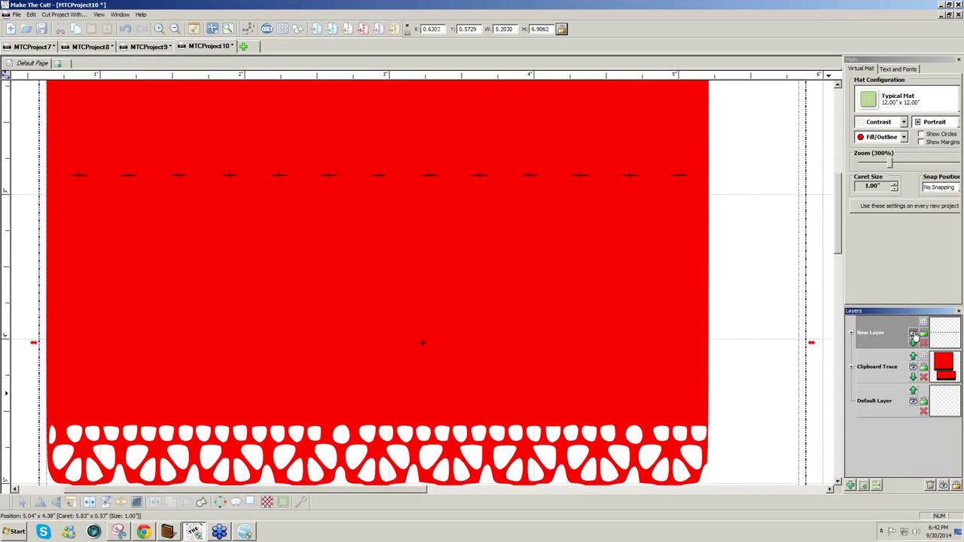
{"action": "left_click", "coordinate": [913, 370]}
{"action": "mouse_move", "coordinate": [761, 236]}
{"action": "left_mouse_down"}
{"action": "mouse_move", "coordinate": [114, 72]}
{"action": "mouse_move", "coordinate": [33, 69]}
{"action": "left_mouse_up"}
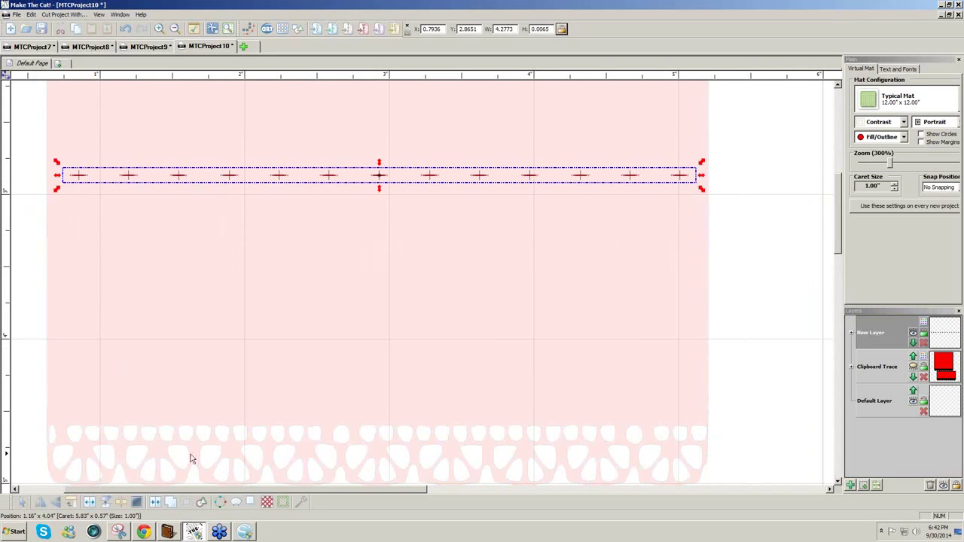
- Thin the fold-mark row into a zero-height line, then restore the red card layer at 100% zoom
{"action": "left_click", "coordinate": [299, 505]}
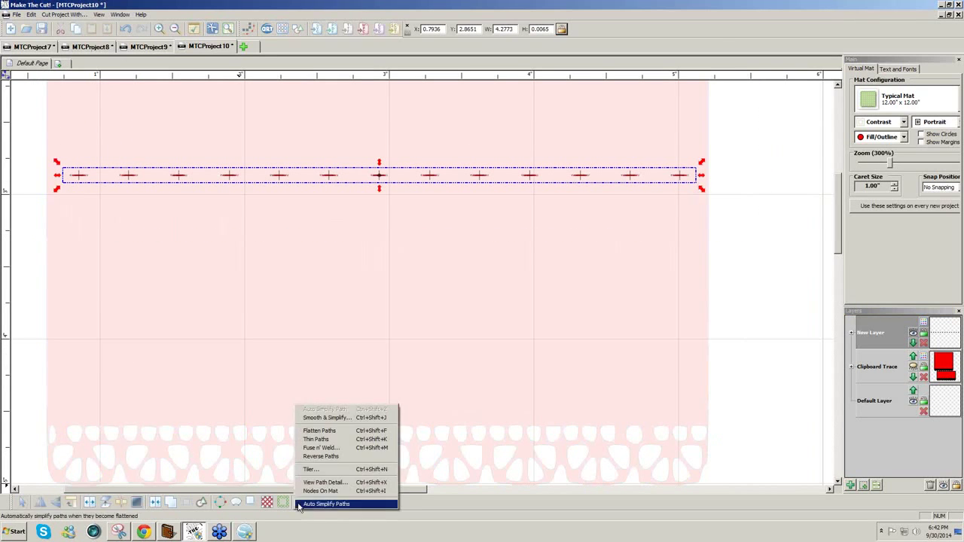
{"action": "left_click", "coordinate": [312, 440]}
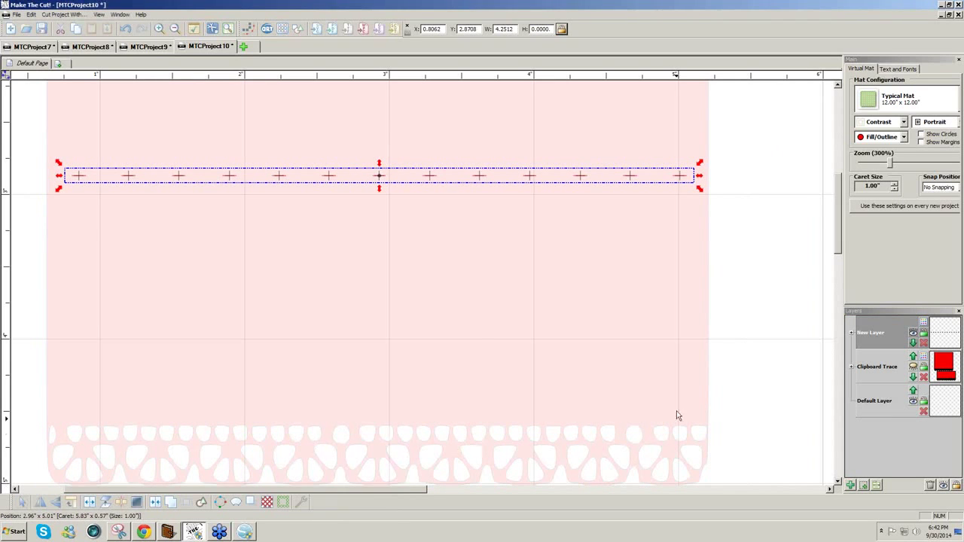
{"action": "left_click", "coordinate": [720, 343]}
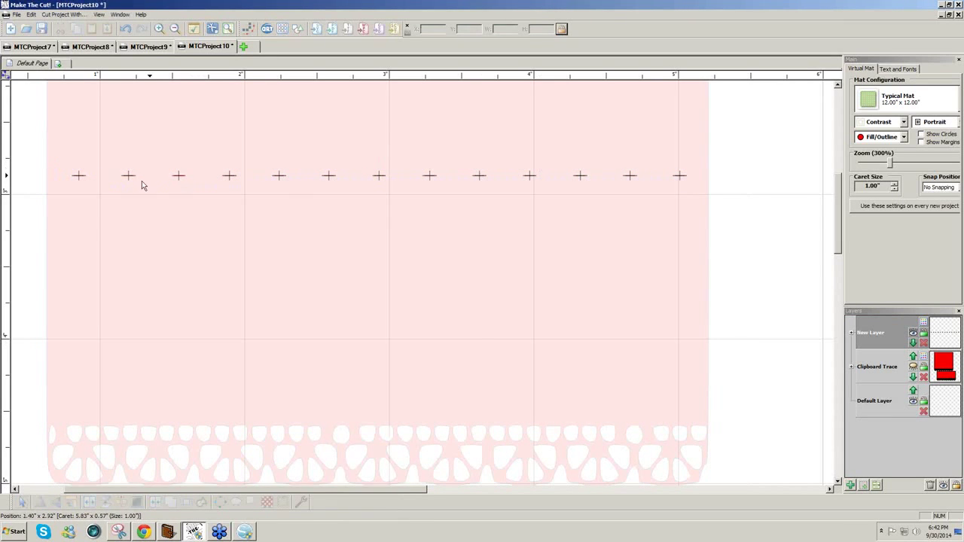
{"action": "left_click", "coordinate": [913, 369]}
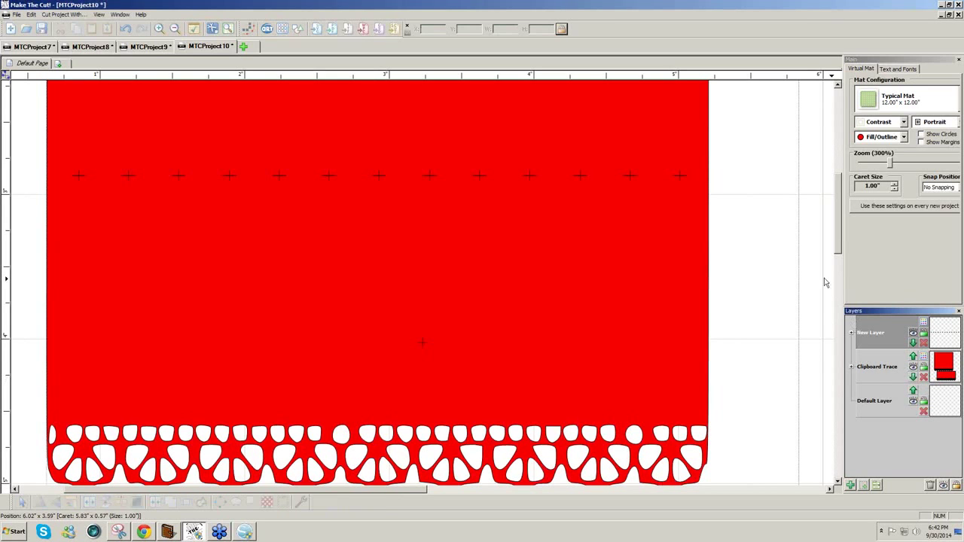
{"action": "left_click_drag", "start_coordinate": [891, 168], "coordinate": [870, 171]}
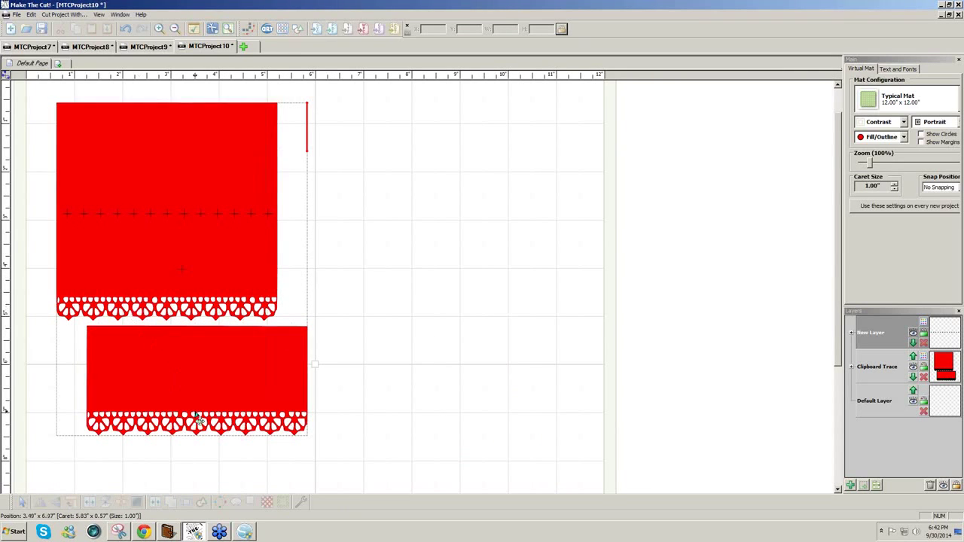
- Bring the Silhouette Studio FallPumpkins.svg design window back to the front
{"action": "left_click", "coordinate": [244, 533]}
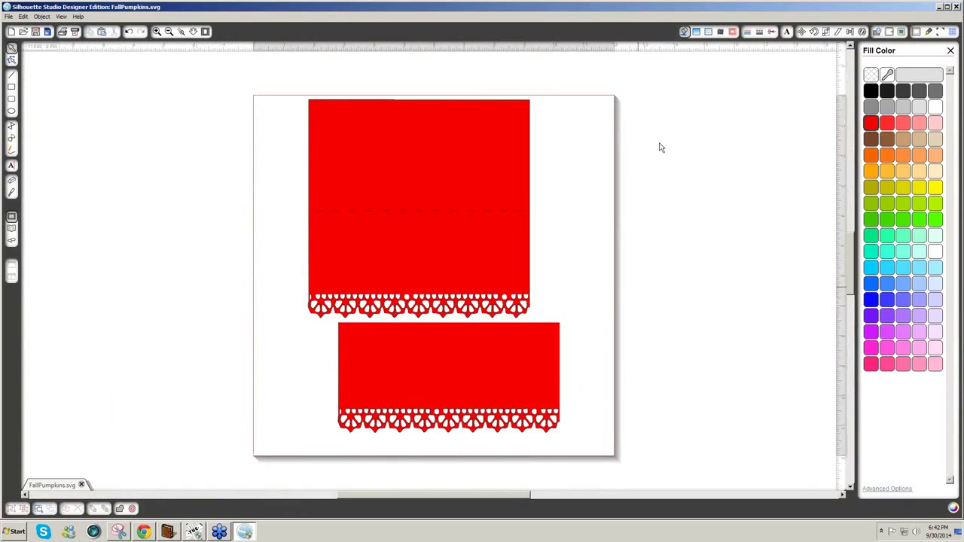
{"action": "left_click", "coordinate": [940, 7]}
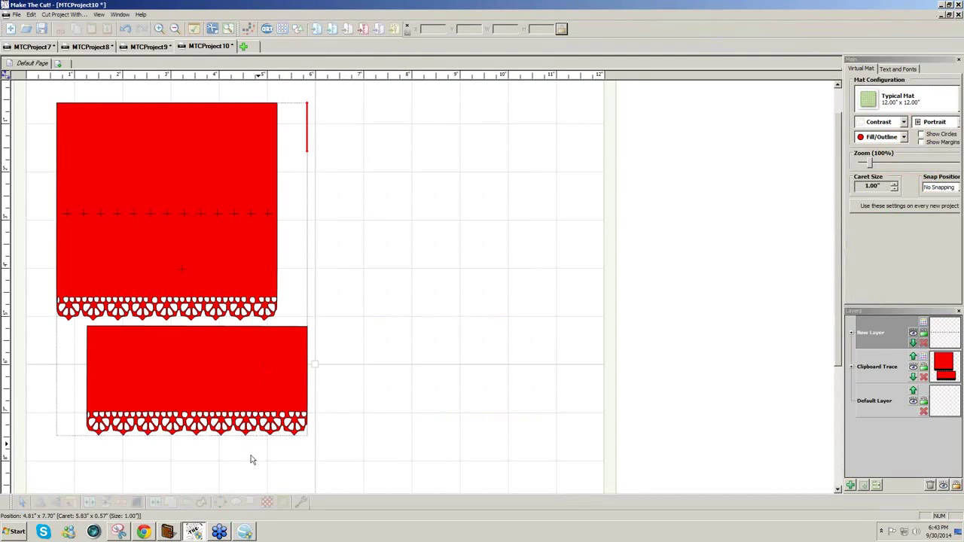
{"action": "left_click", "coordinate": [245, 532]}
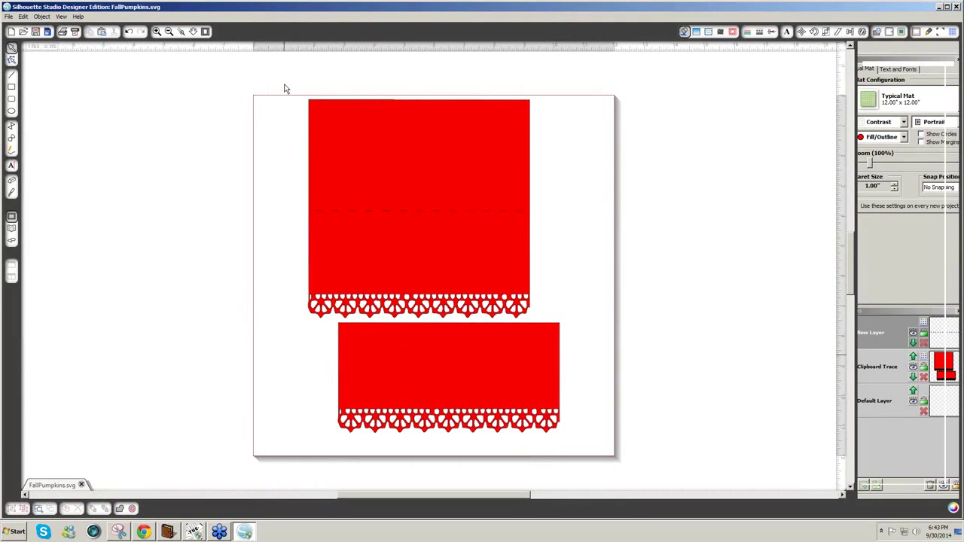
{"action": "left_click", "coordinate": [9, 17]}
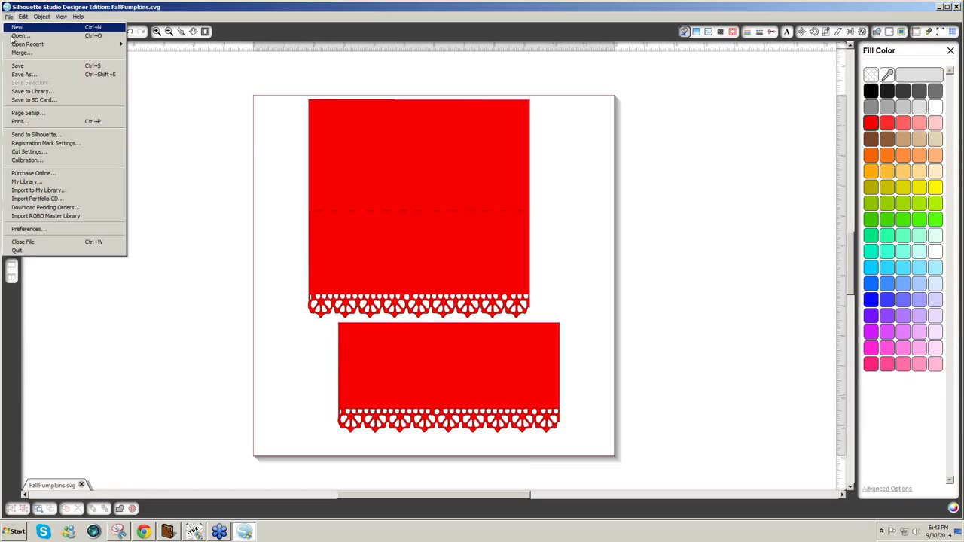
- Print the design to the Adobe PDF printer after checking its printing preferences
{"action": "left_click", "coordinate": [46, 121]}
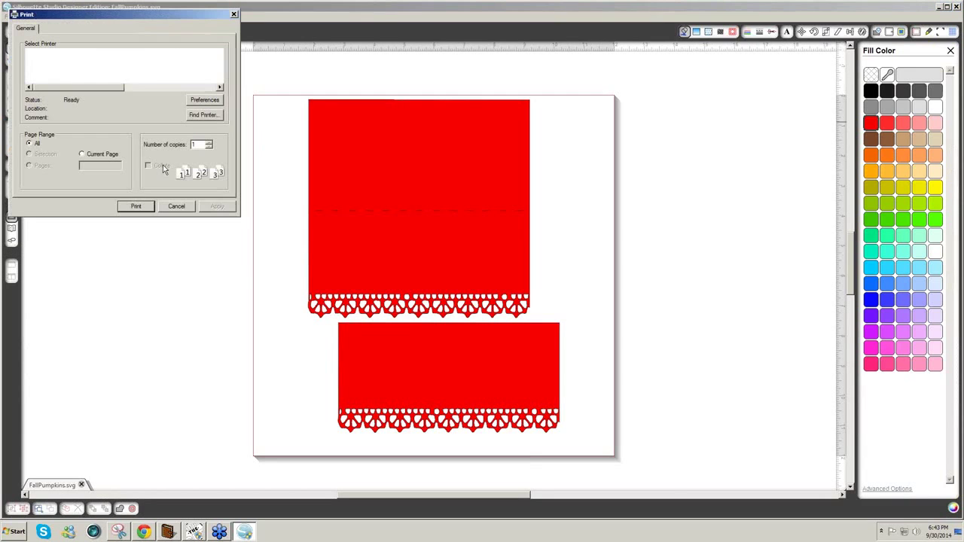
{"action": "left_click", "coordinate": [201, 104]}
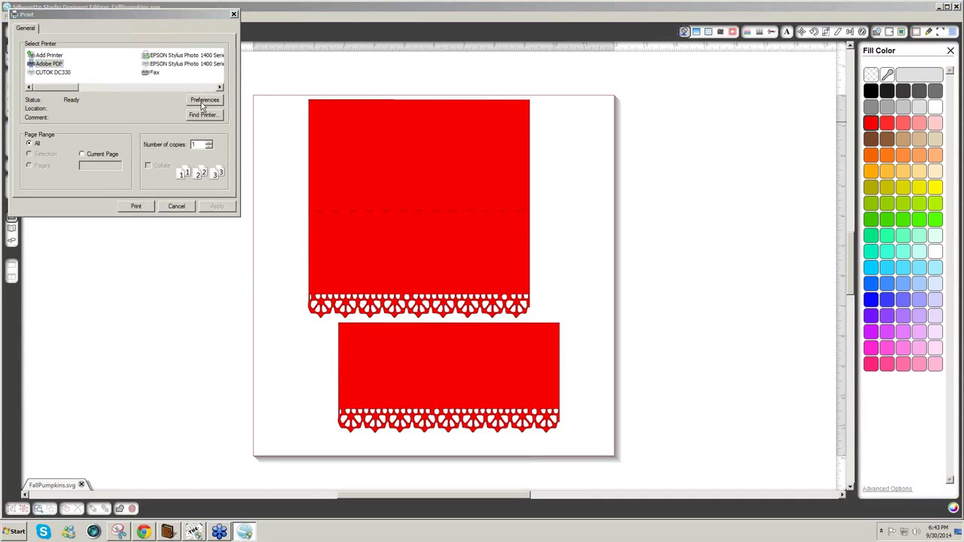
{"action": "left_click", "coordinate": [218, 266]}
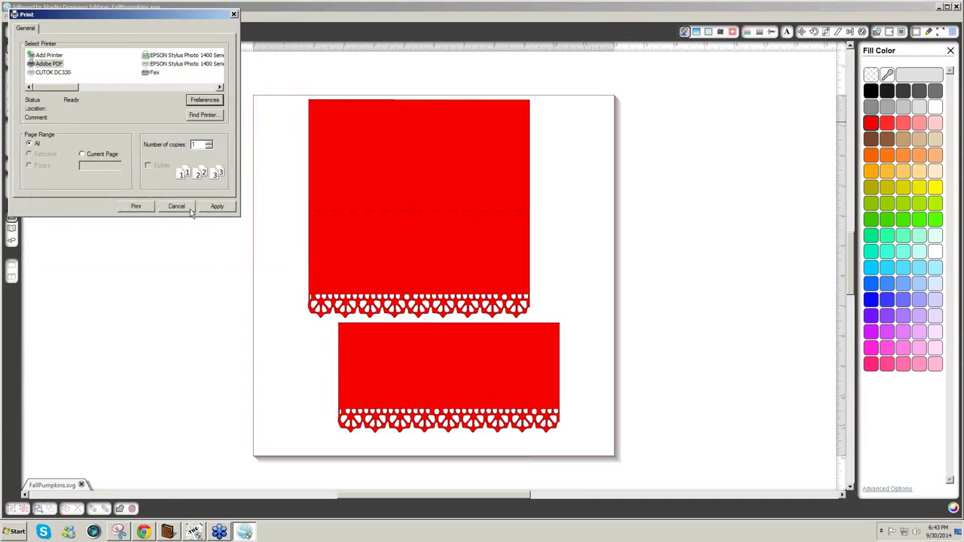
{"action": "left_click", "coordinate": [135, 206]}
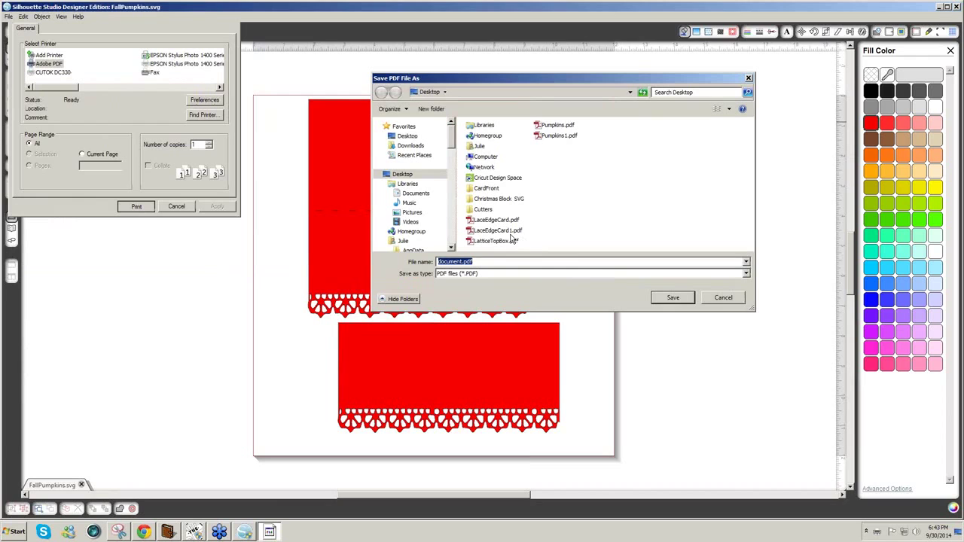
- Save the PDF as LaceEdgeCard1.pdf on the Desktop, replacing the existing file
{"action": "left_click", "coordinate": [508, 231]}
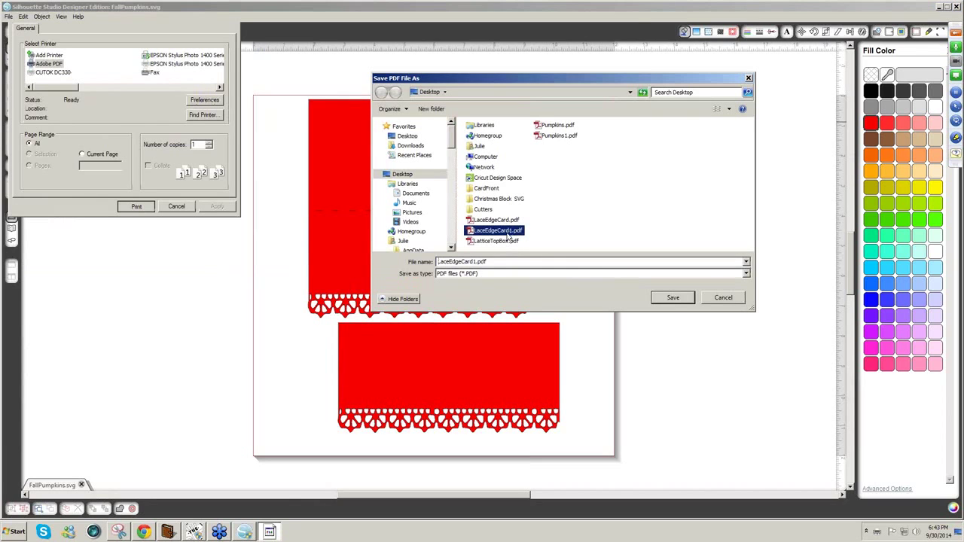
{"action": "double_click", "coordinate": [476, 262]}
{"action": "left_click", "coordinate": [474, 261]}
{"action": "left_click", "coordinate": [675, 298]}
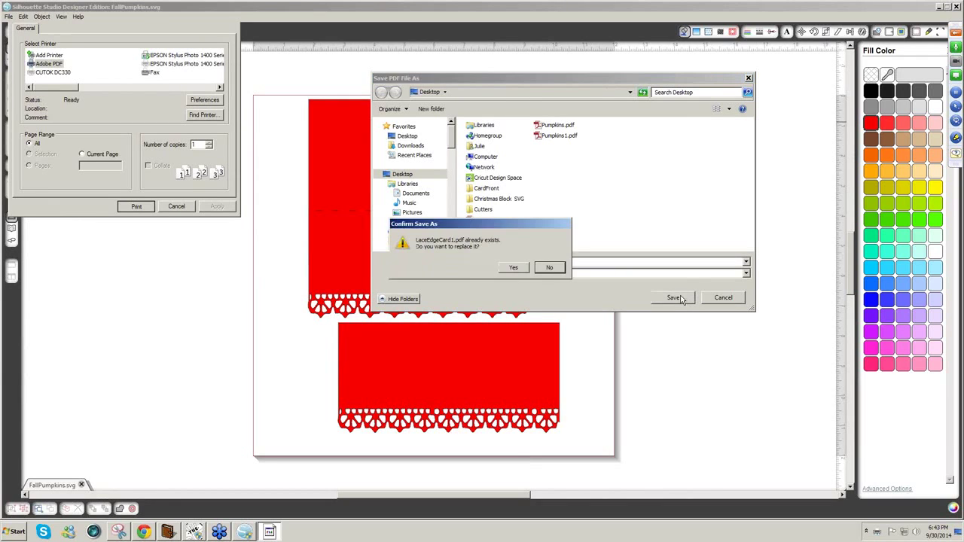
{"action": "left_click", "coordinate": [515, 268]}
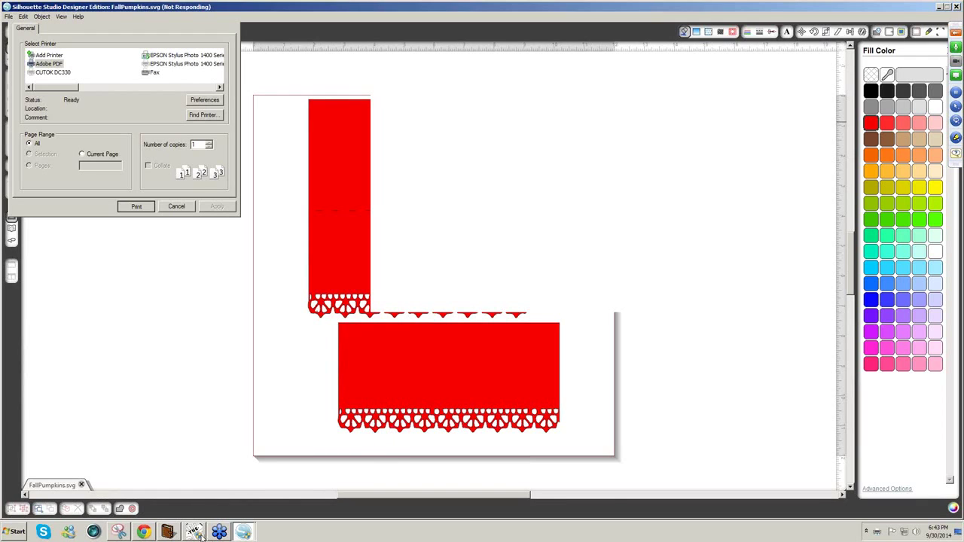
{"action": "mouse_move", "coordinate": [194, 535]}
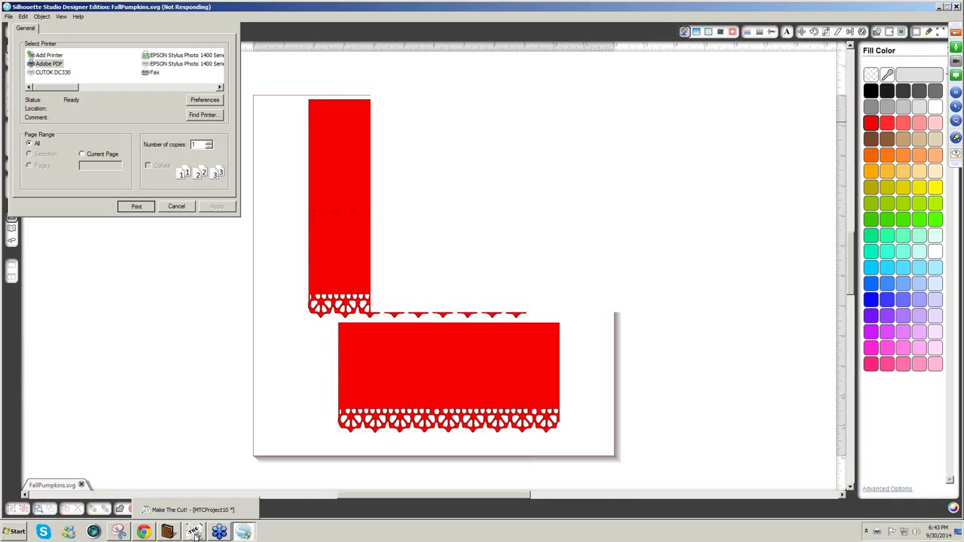
- Back in Make The Cut!, turn the thinned fold-mark row into a dashed fold line
{"action": "left_click", "coordinate": [194, 533]}
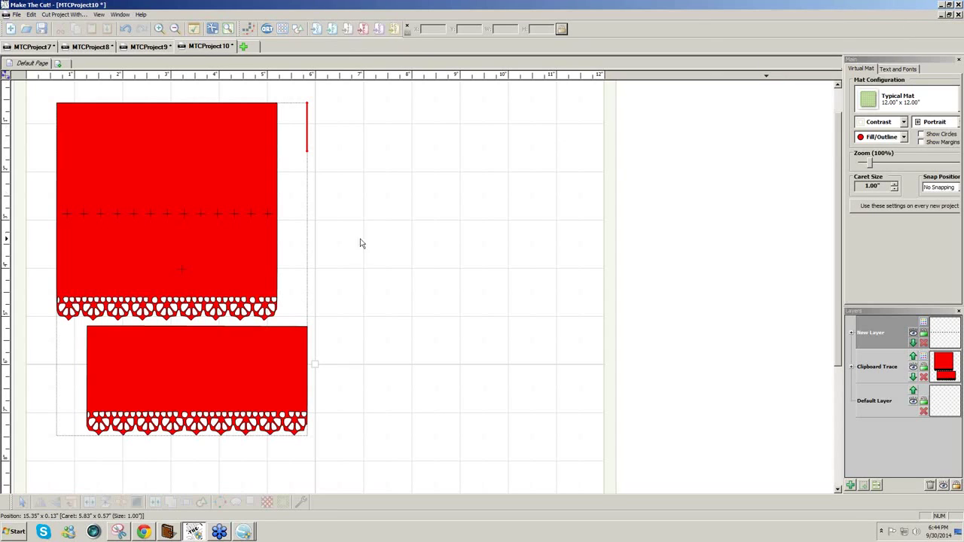
{"action": "left_click_drag", "start_coordinate": [362, 244], "coordinate": [26, 185]}
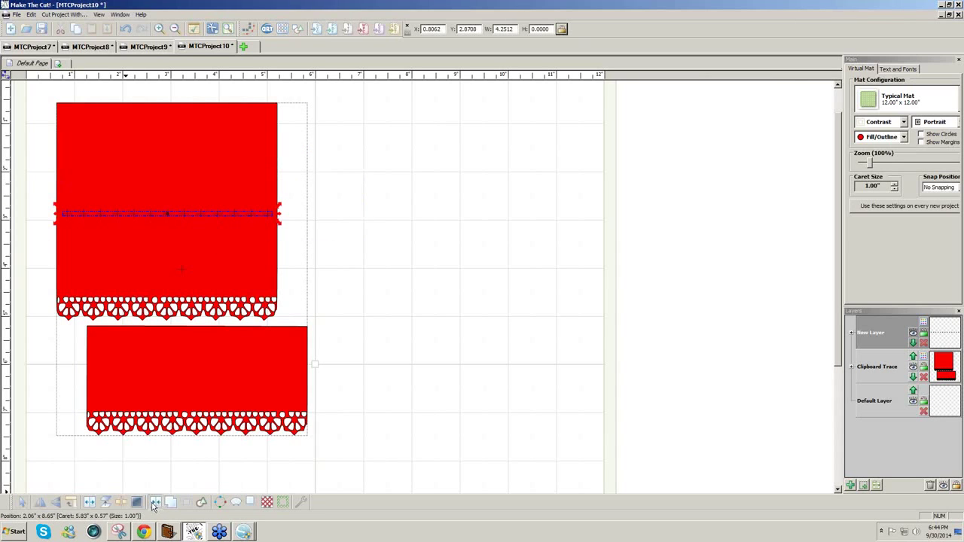
{"action": "left_click", "coordinate": [344, 276]}
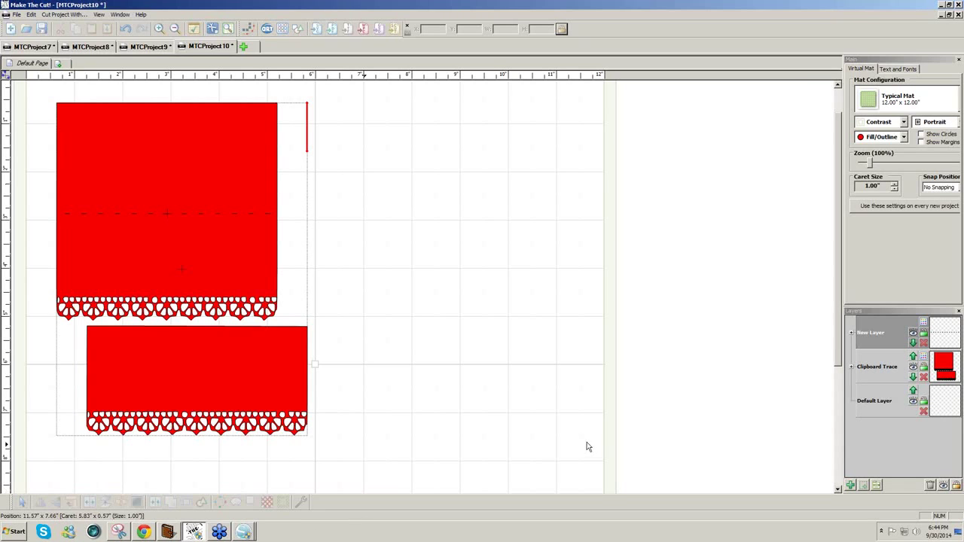
{"action": "scroll", "coordinate": [841, 364], "scroll_direction": "down", "scroll_amount": 3}
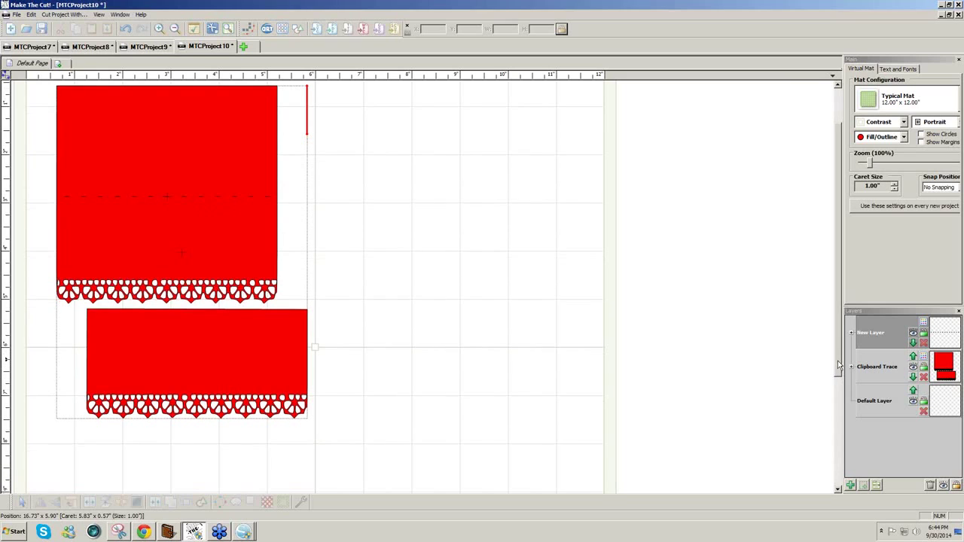
{"action": "scroll", "coordinate": [840, 365], "scroll_direction": "up", "scroll_amount": 1}
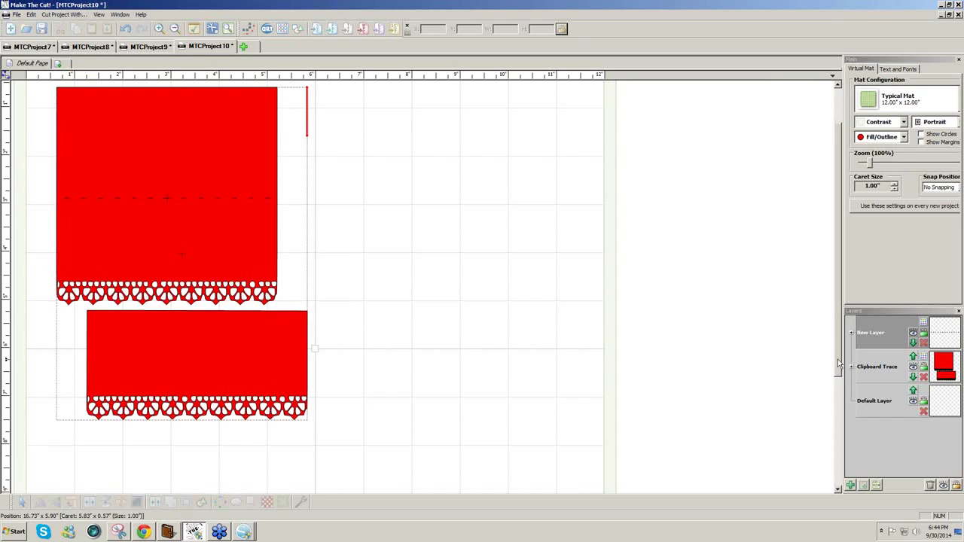
{"action": "left_click_drag", "start_coordinate": [837, 359], "coordinate": [840, 329]}
{"action": "scroll", "coordinate": [841, 329], "scroll_direction": "up", "scroll_amount": 2}
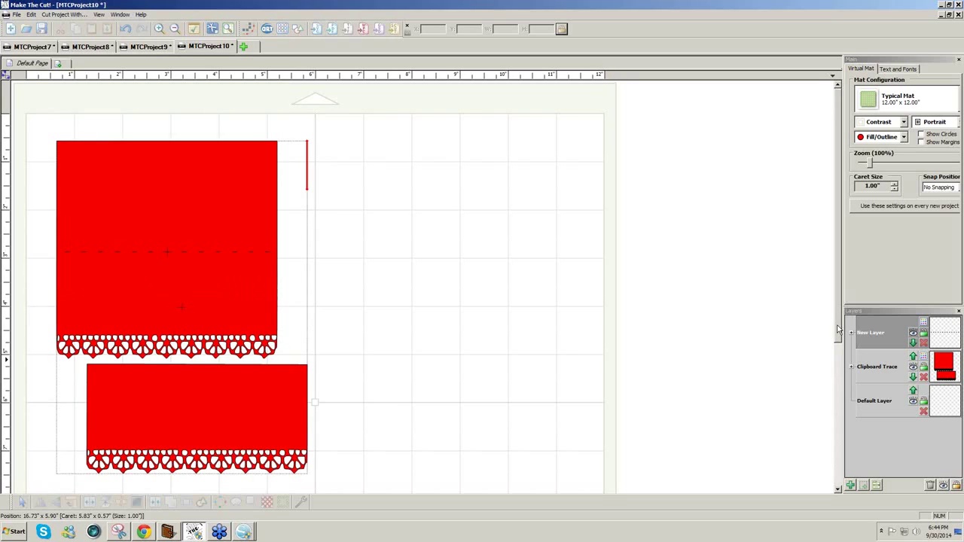
{"action": "scroll", "coordinate": [508, 407], "scroll_direction": "down", "scroll_amount": 3}
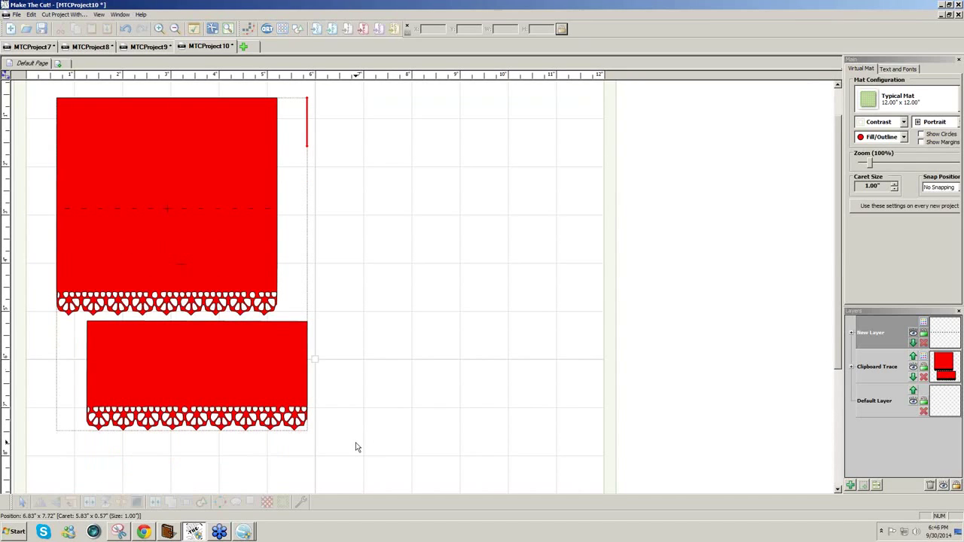
- Export both selected red card pieces as the SVG file LacyCard3 and dismiss the confirmation
{"action": "left_click_drag", "start_coordinate": [134, 190], "coordinate": [42, 88]}
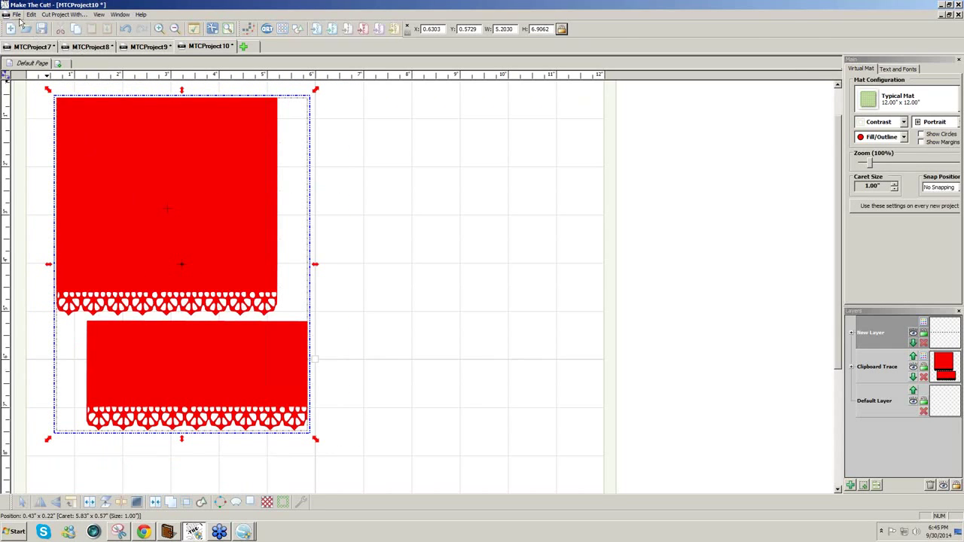
{"action": "left_click", "coordinate": [17, 15]}
{"action": "mouse_move", "coordinate": [60, 96]}
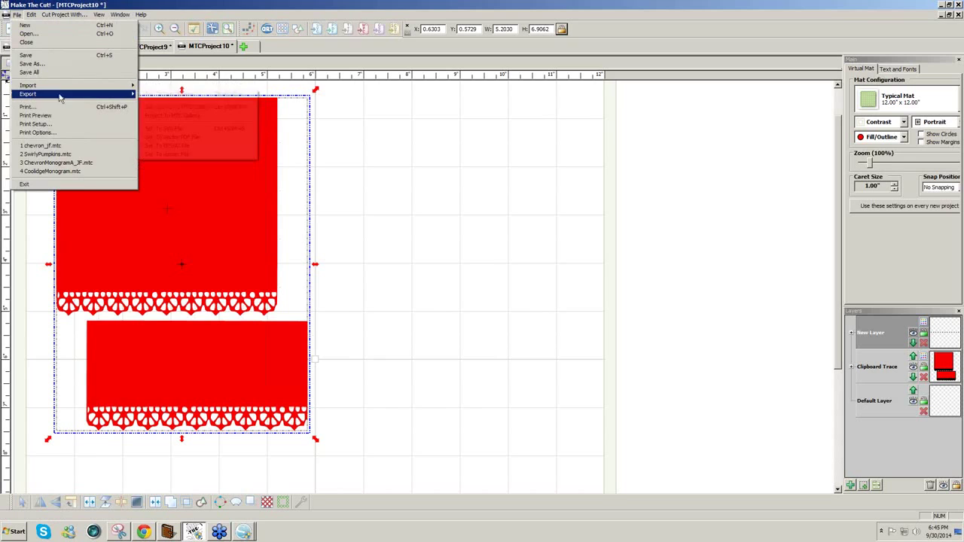
{"action": "left_click", "coordinate": [194, 129]}
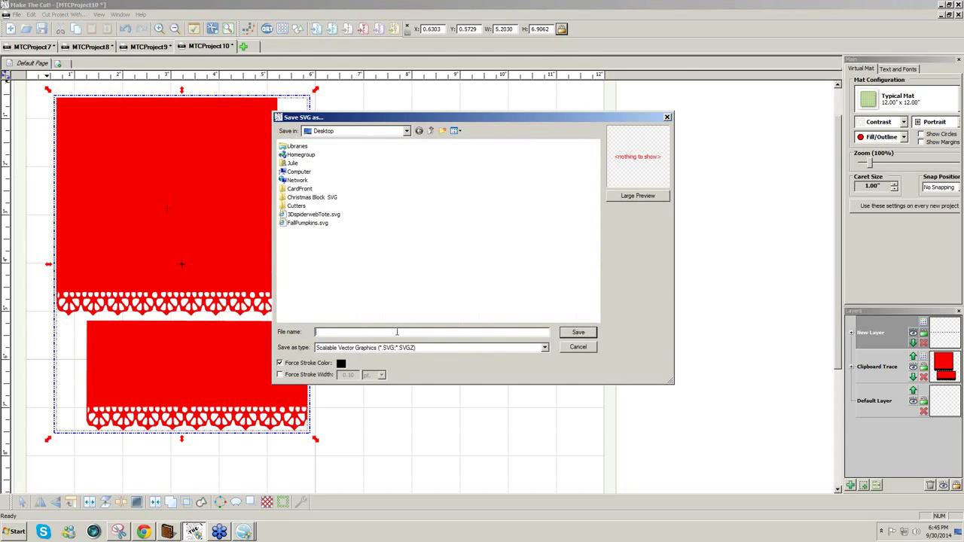
{"action": "type", "text": "LacyCard3"}
{"action": "left_click", "coordinate": [577, 334]}
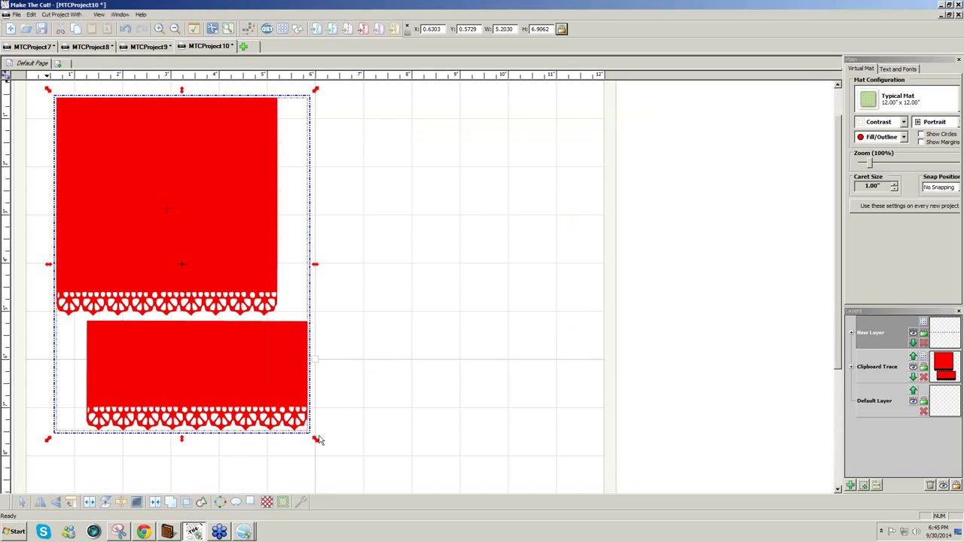
{"action": "mouse_move", "coordinate": [244, 534]}
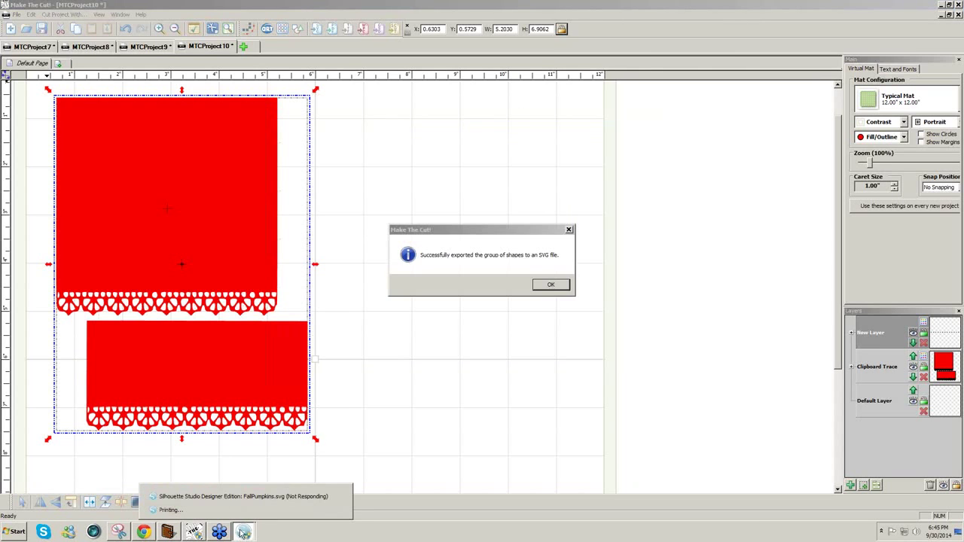
{"action": "left_click", "coordinate": [556, 285]}
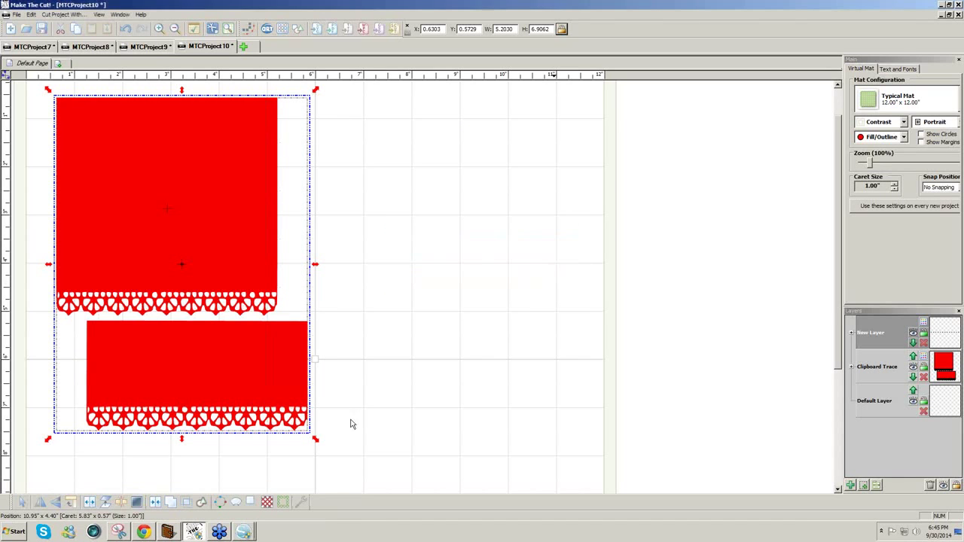
- Bring Silhouette's FallPumpkins.svg window forward and cancel its Print dialog
{"action": "left_click", "coordinate": [238, 532]}
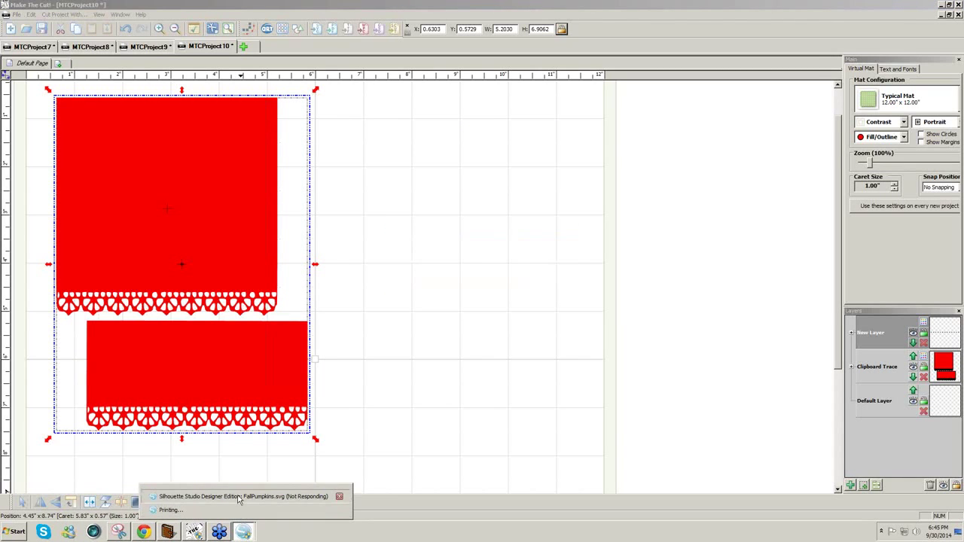
{"action": "left_click", "coordinate": [238, 497]}
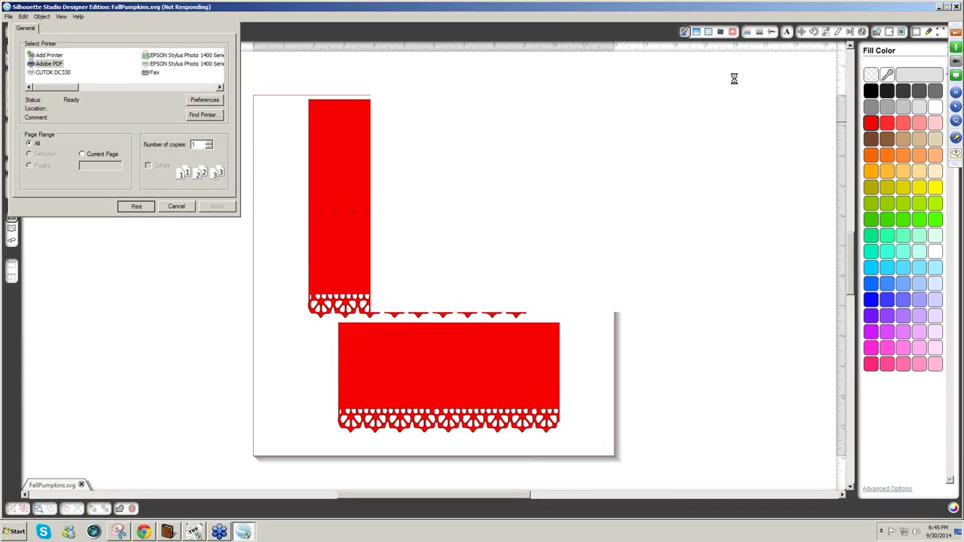
{"action": "left_click", "coordinate": [175, 207]}
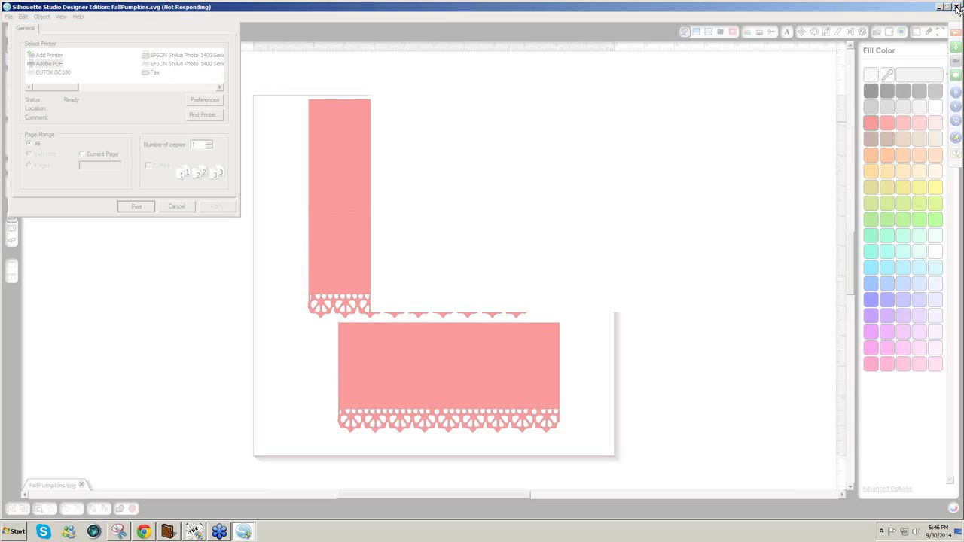
- Force-close the frozen Silhouette Studio and relaunch it from the Start menu
{"action": "left_click", "coordinate": [957, 7]}
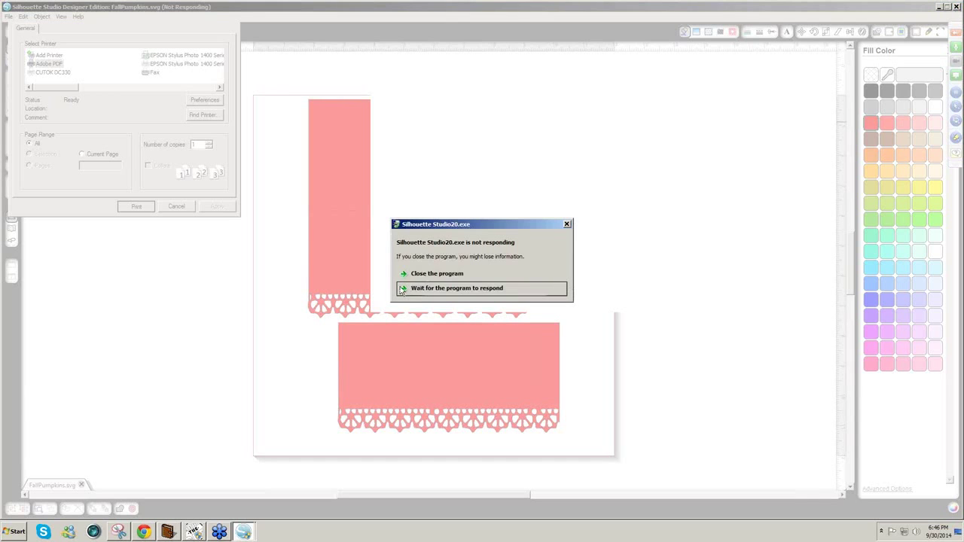
{"action": "left_click", "coordinate": [424, 275]}
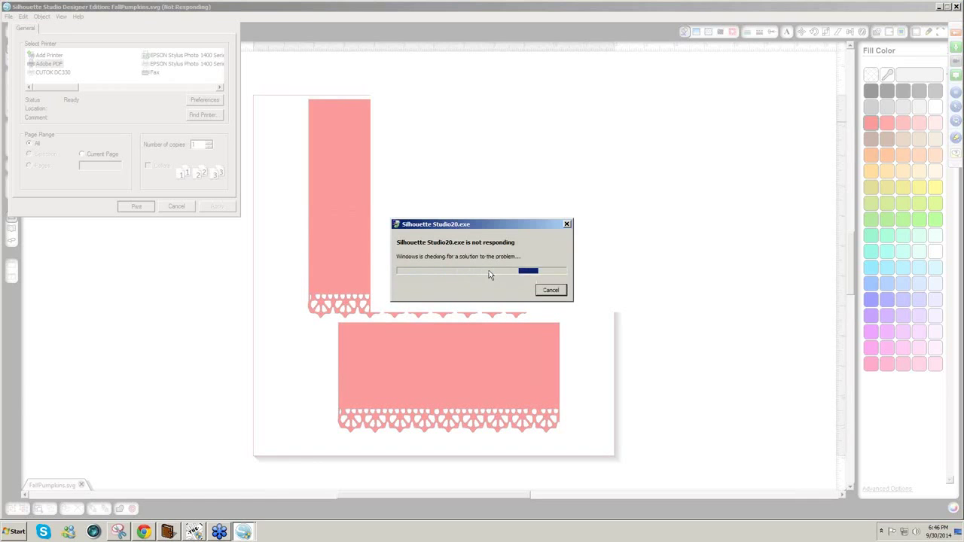
{"action": "left_click", "coordinate": [567, 226]}
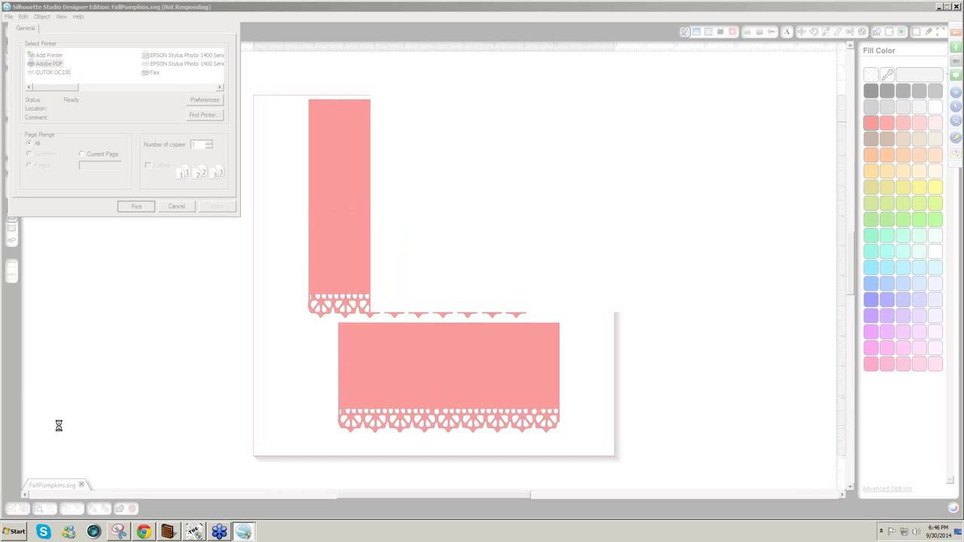
{"action": "left_click", "coordinate": [17, 534]}
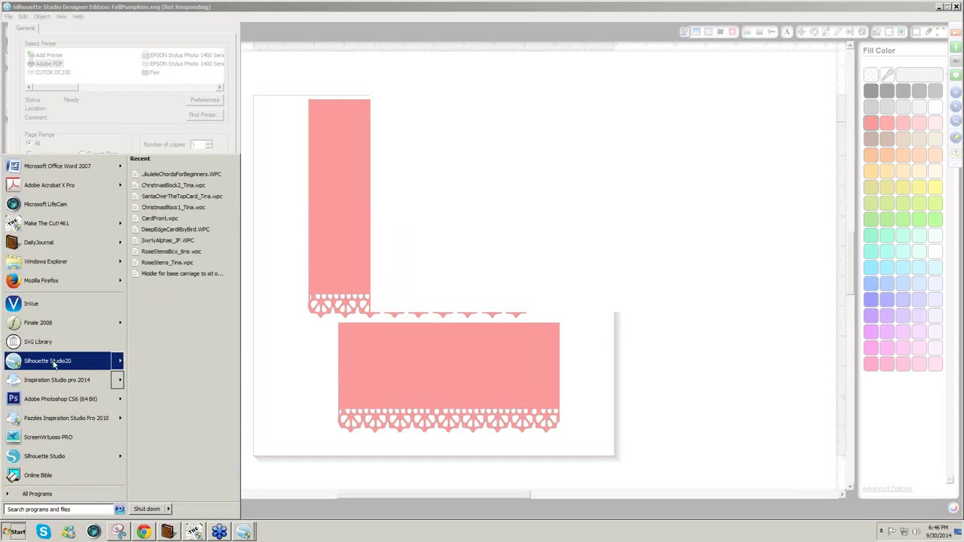
{"action": "left_click", "coordinate": [57, 455]}
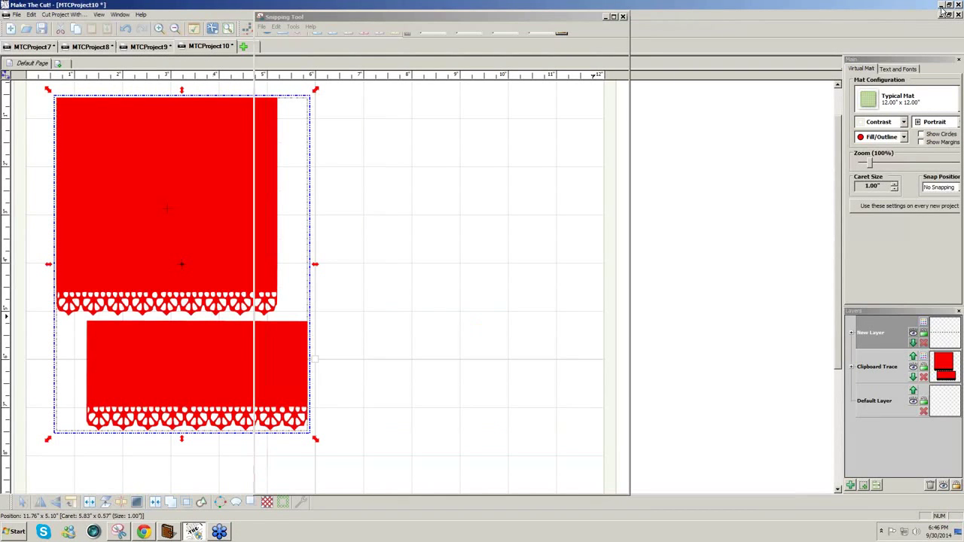
- Minimize Make The Cut!, Snipping Tool and the mail browser to reveal the desktop
{"action": "left_click", "coordinate": [942, 6]}
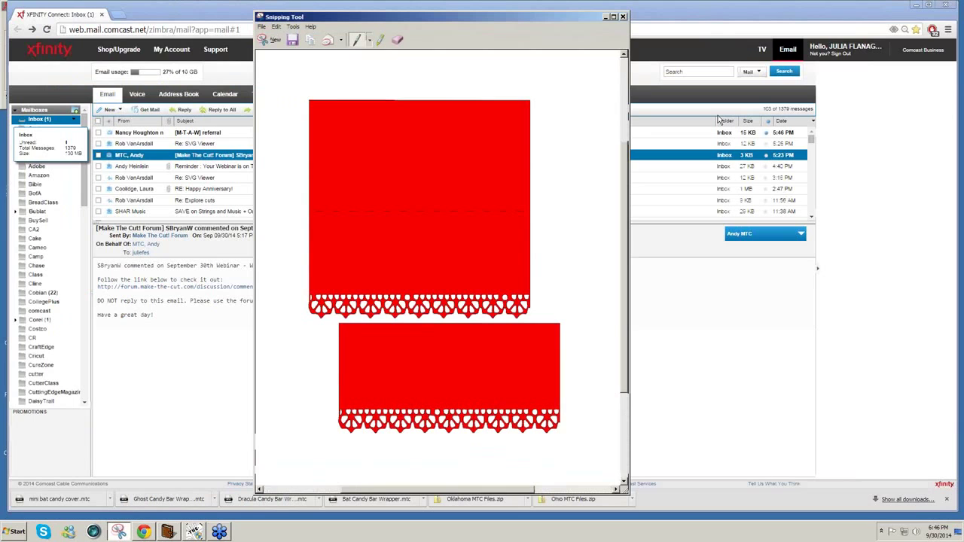
{"action": "left_click", "coordinate": [916, 6]}
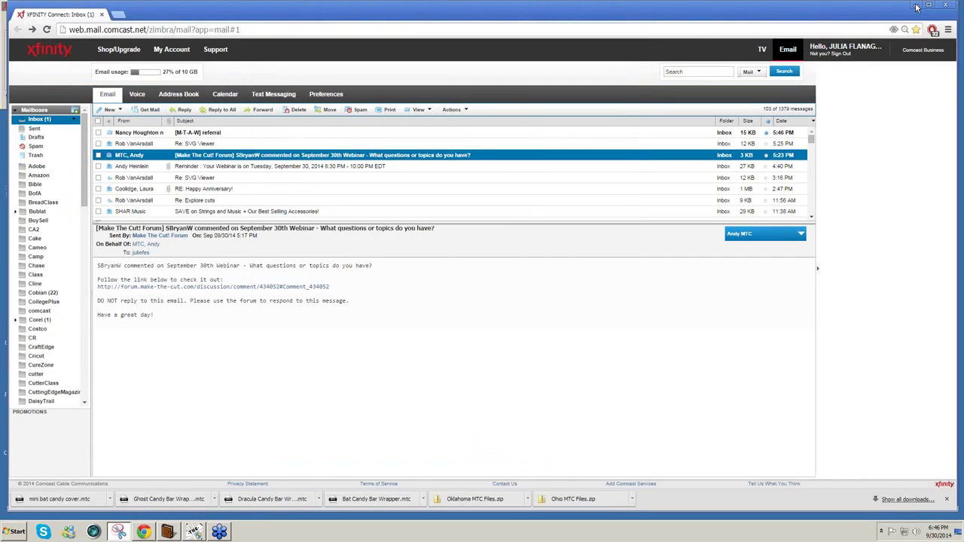
{"action": "left_click", "coordinate": [917, 7]}
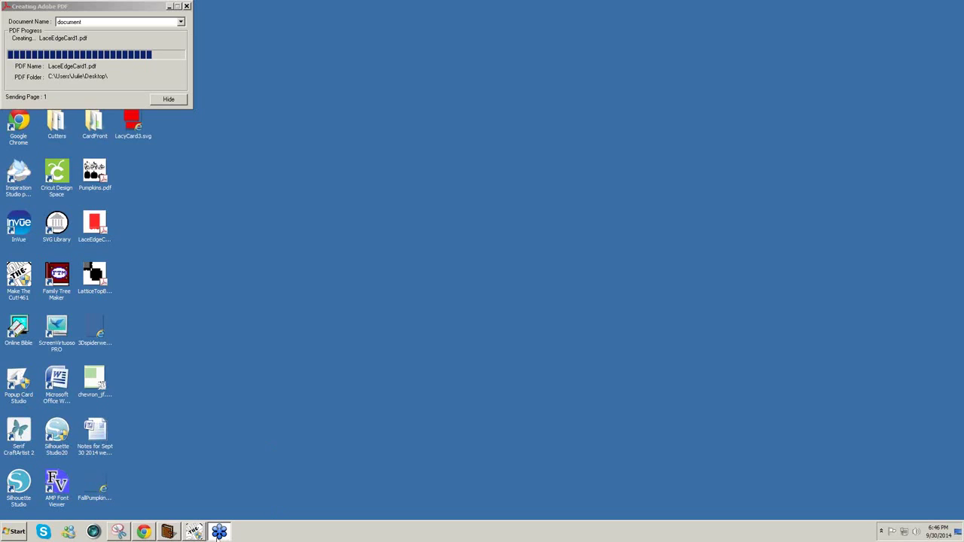
{"action": "mouse_move", "coordinate": [191, 535]}
- Run a Refine Search in the online design gallery (11310 files), then close it to return to MTCProject10
{"action": "left_click", "coordinate": [193, 532]}
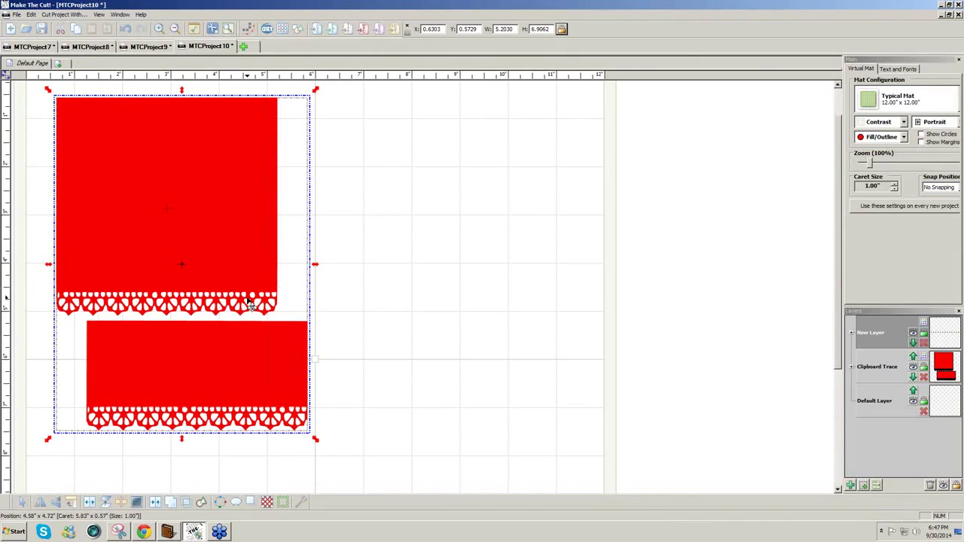
{"action": "left_click", "coordinate": [282, 29]}
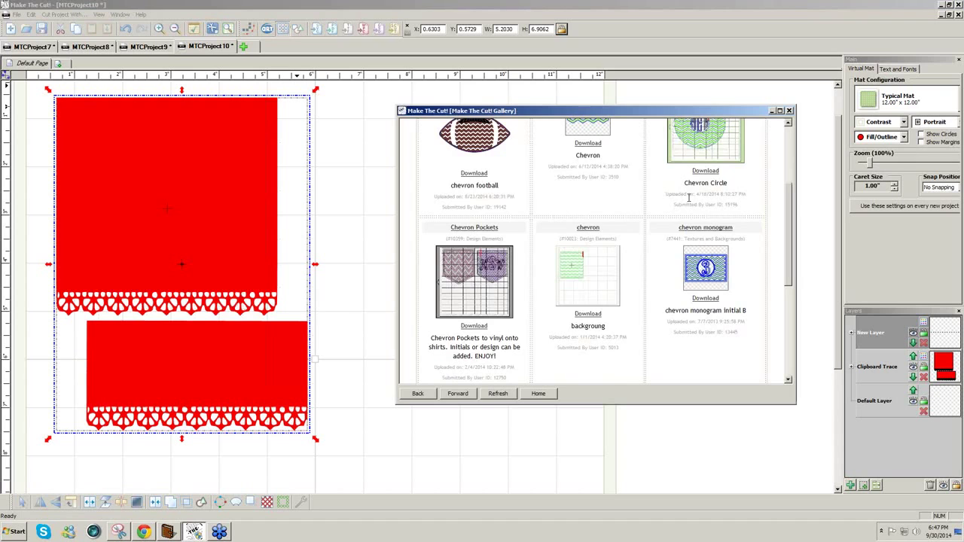
{"action": "scroll", "coordinate": [688, 197], "scroll_direction": "up", "scroll_amount": 1}
{"action": "scroll", "coordinate": [800, 206], "scroll_direction": "up", "scroll_amount": 3}
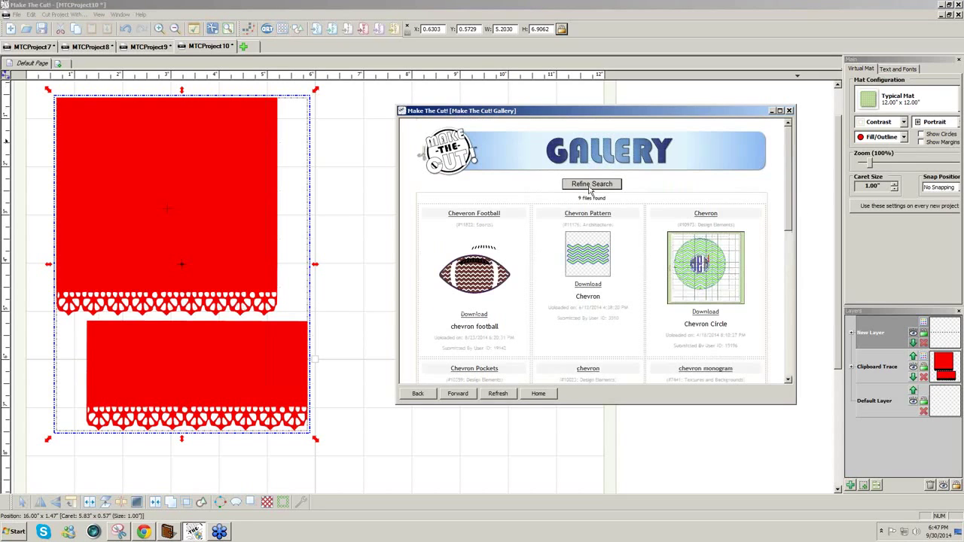
{"action": "left_click", "coordinate": [592, 184]}
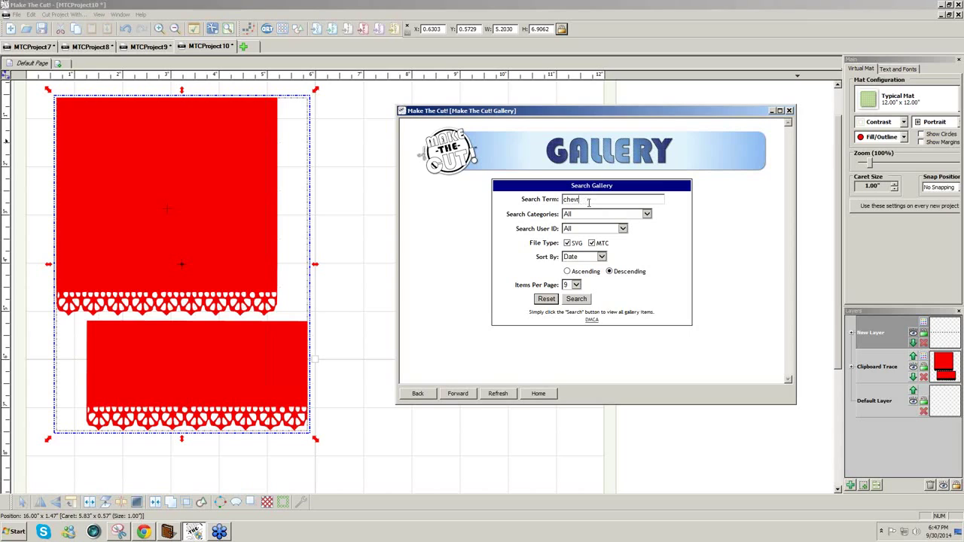
{"action": "left_click", "coordinate": [574, 300]}
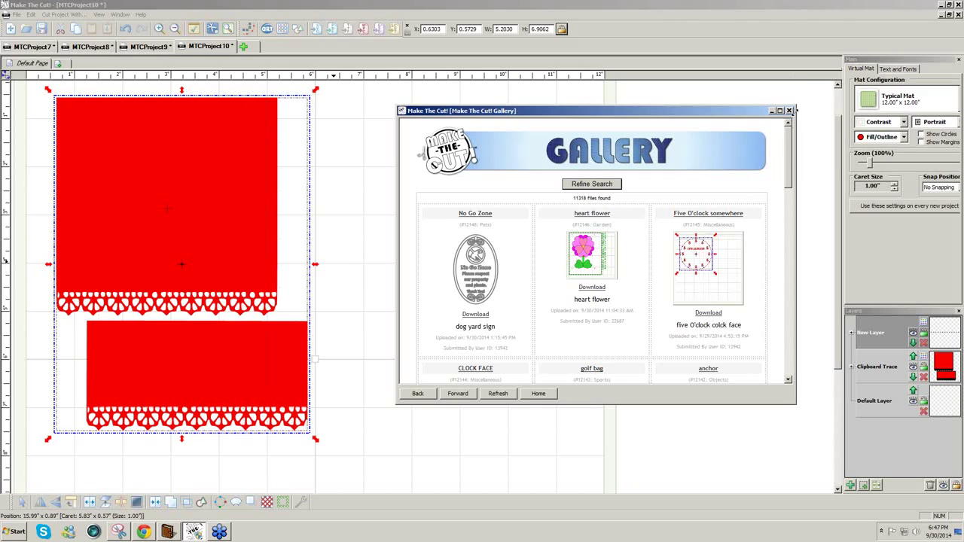
{"action": "left_click", "coordinate": [790, 111]}
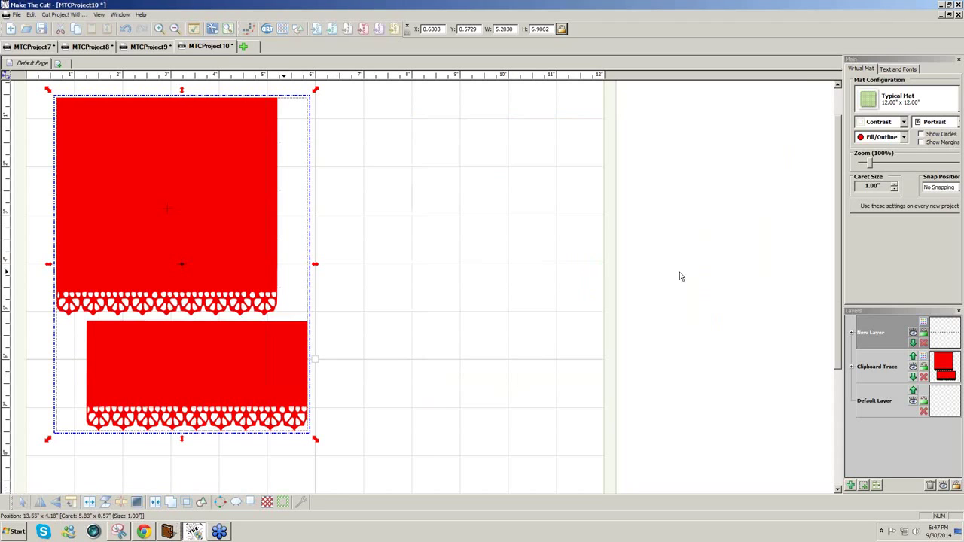
- Minimize Make The Cut and launch Silhouette Studio Designer Edition V3 from its desktop icon
{"action": "left_click", "coordinate": [942, 5]}
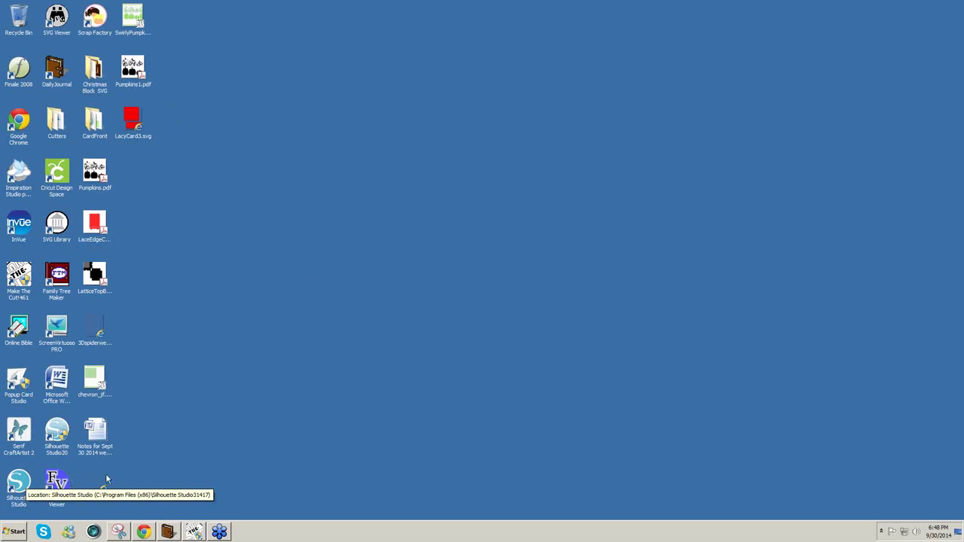
{"action": "left_click", "coordinate": [15, 485]}
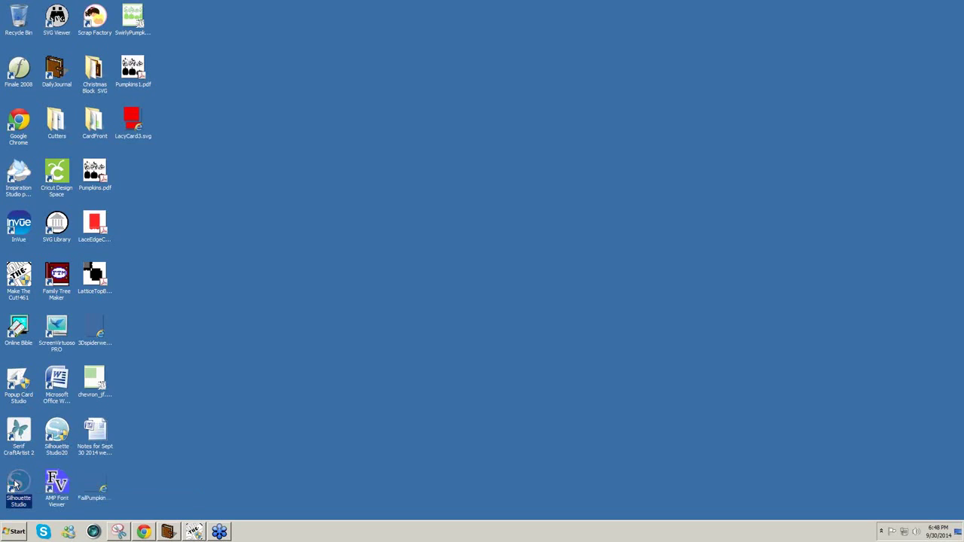
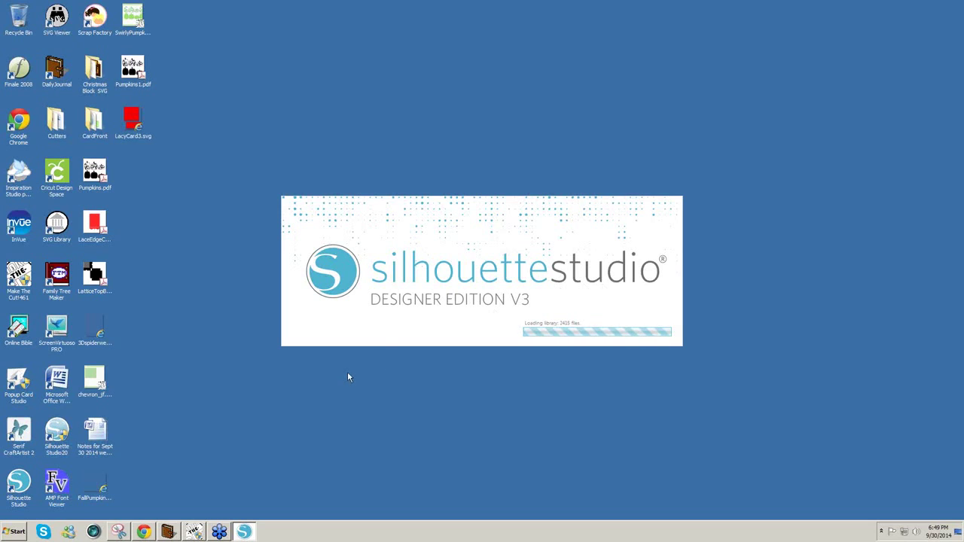
- Open the Computer window of drives from the Start menu while Silhouette Studio loads
{"action": "left_click", "coordinate": [12, 533]}
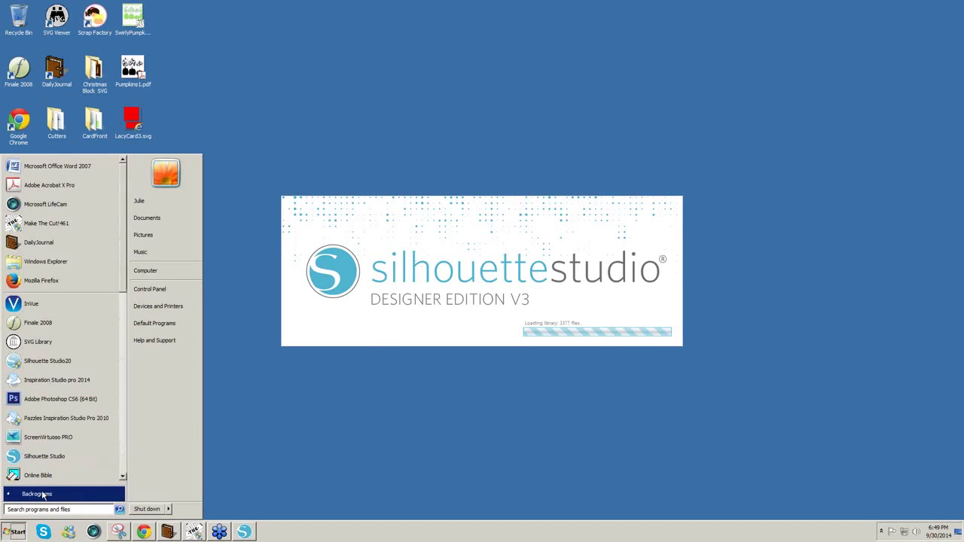
{"action": "left_click", "coordinate": [43, 494]}
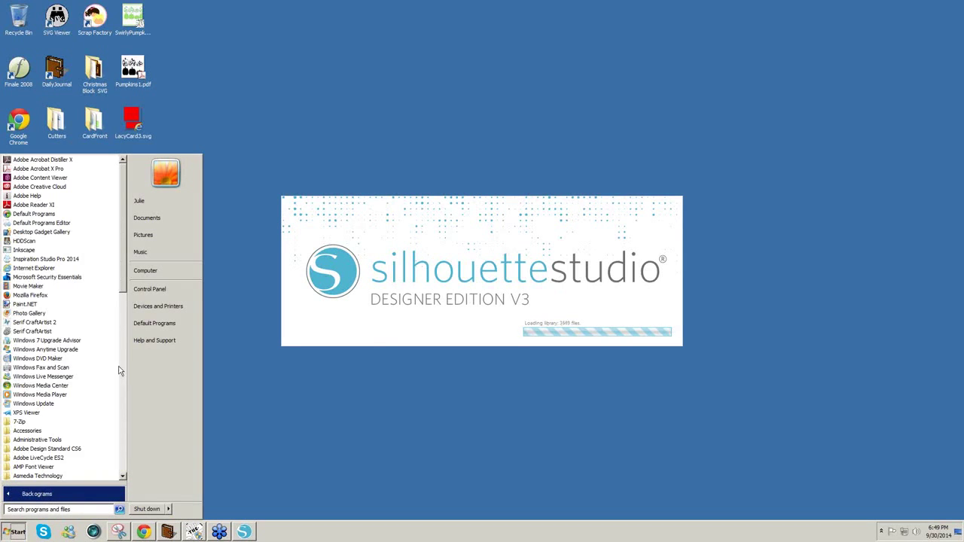
{"action": "left_click", "coordinate": [146, 271]}
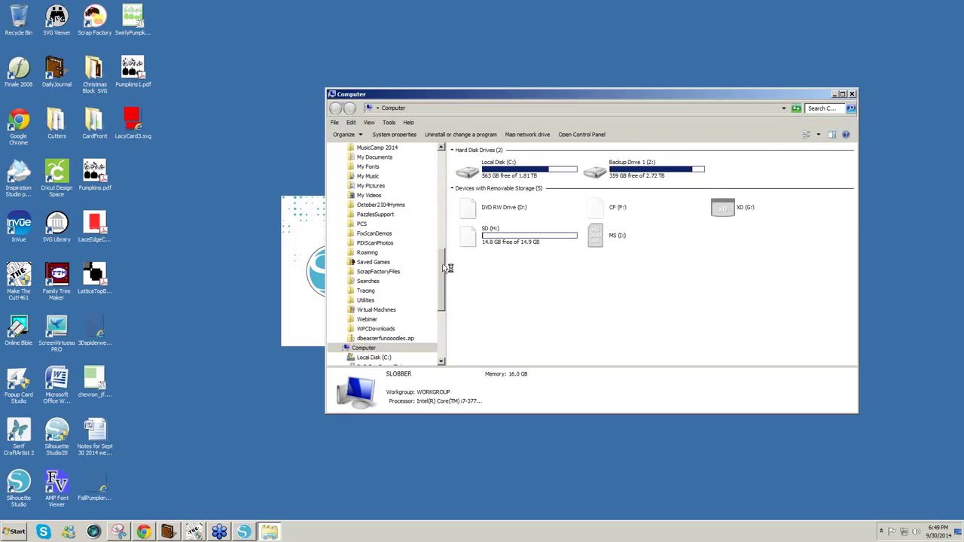
- Browse into Local Disk (C:) and open the Program Files (x86) folder
{"action": "scroll", "coordinate": [442, 265], "scroll_direction": "up", "scroll_amount": 2}
{"action": "left_click", "coordinate": [472, 175]}
{"action": "double_click", "coordinate": [472, 175]}
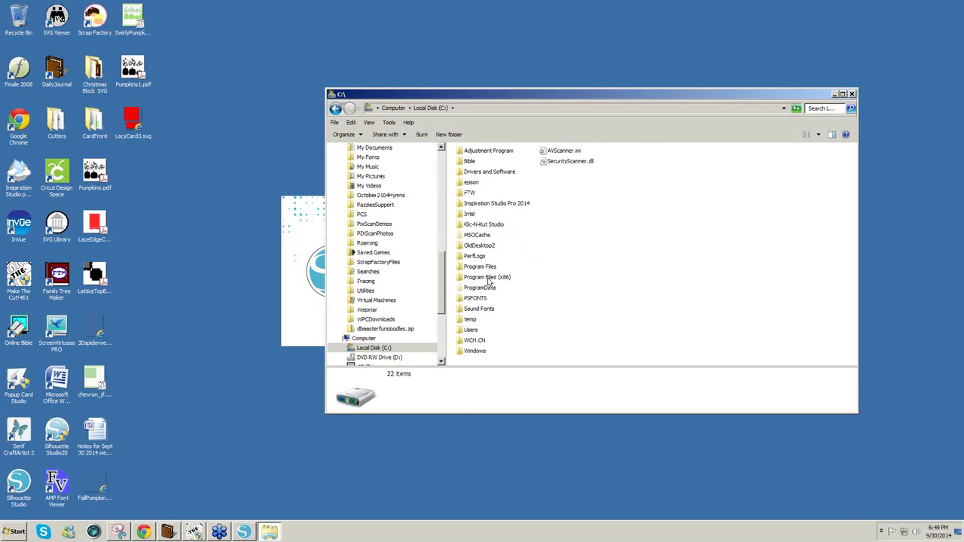
{"action": "mouse_move", "coordinate": [495, 284]}
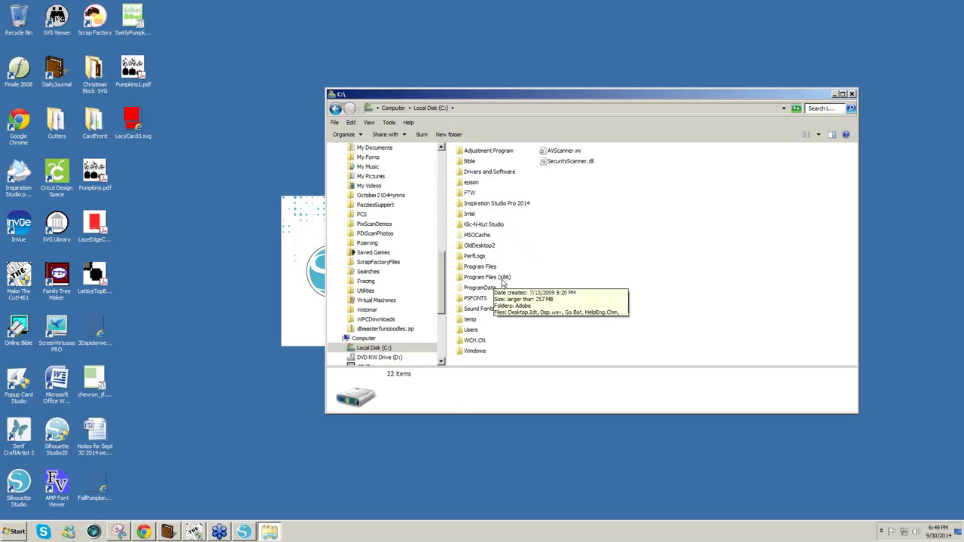
{"action": "double_click", "coordinate": [485, 278]}
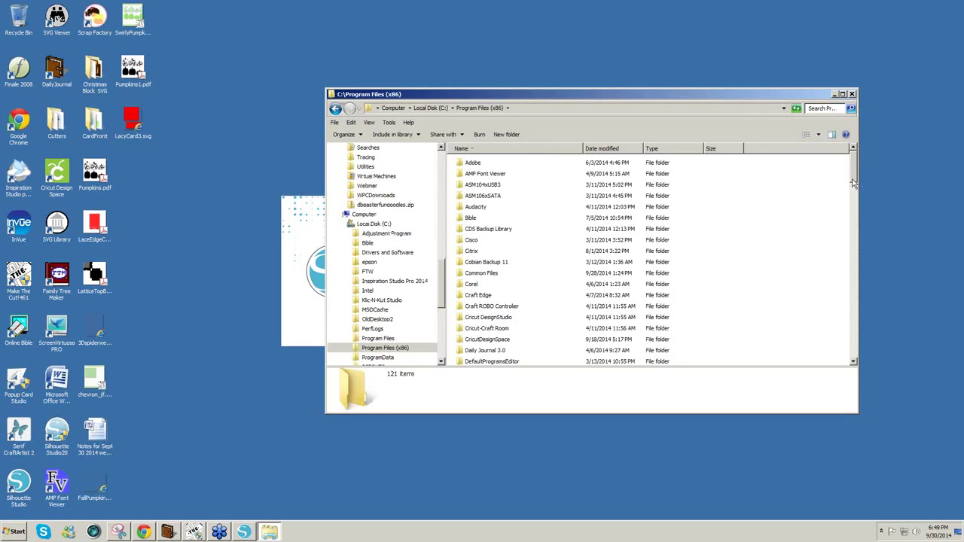
{"action": "left_click_drag", "start_coordinate": [853, 183], "coordinate": [846, 360]}
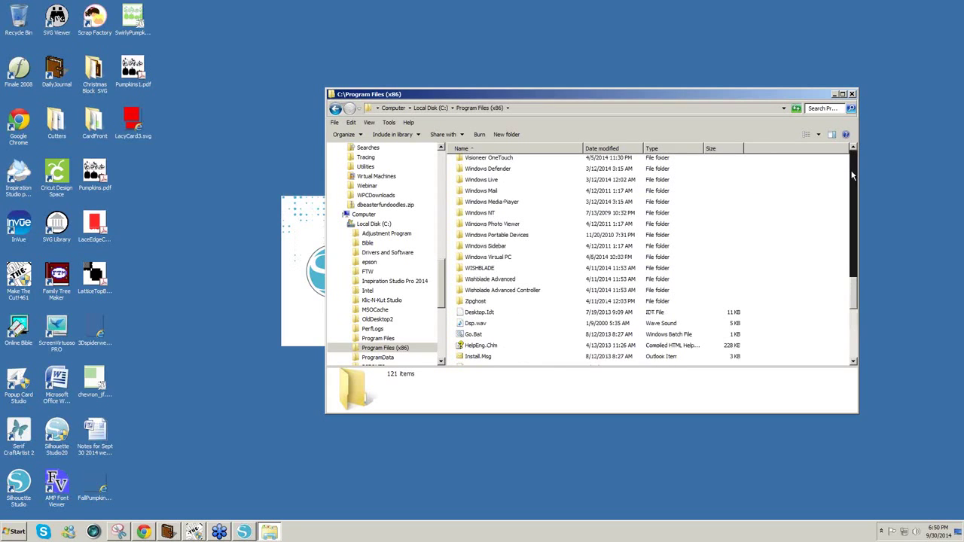
{"action": "left_click", "coordinate": [852, 176]}
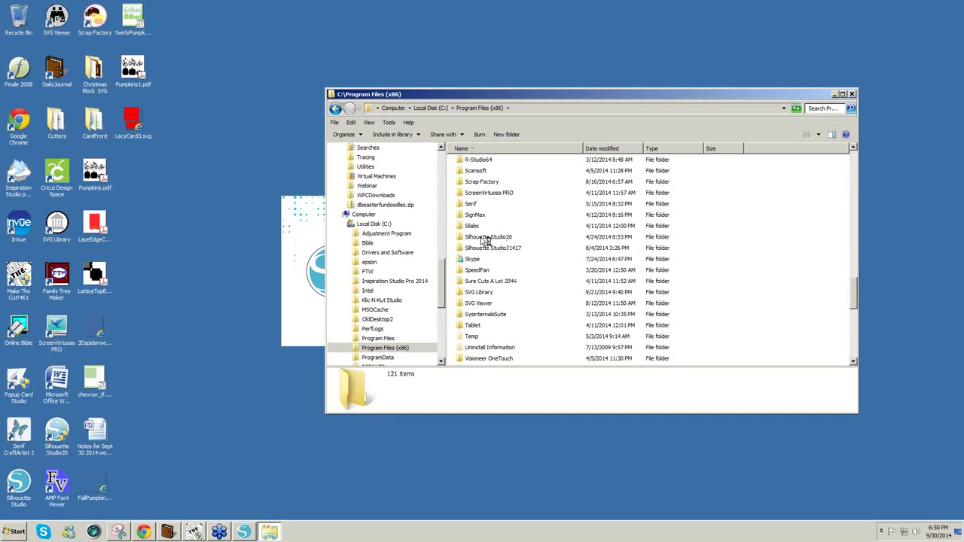
- Look inside the Silhouette Studio20 folder, then return to Program Files (x86)
{"action": "left_click", "coordinate": [480, 238]}
{"action": "double_click", "coordinate": [480, 237]}
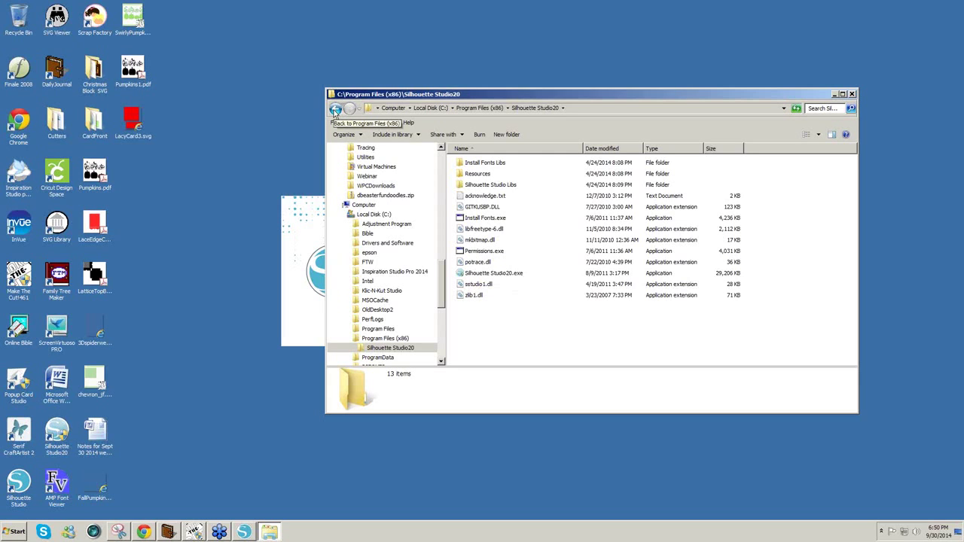
{"action": "left_click", "coordinate": [335, 110]}
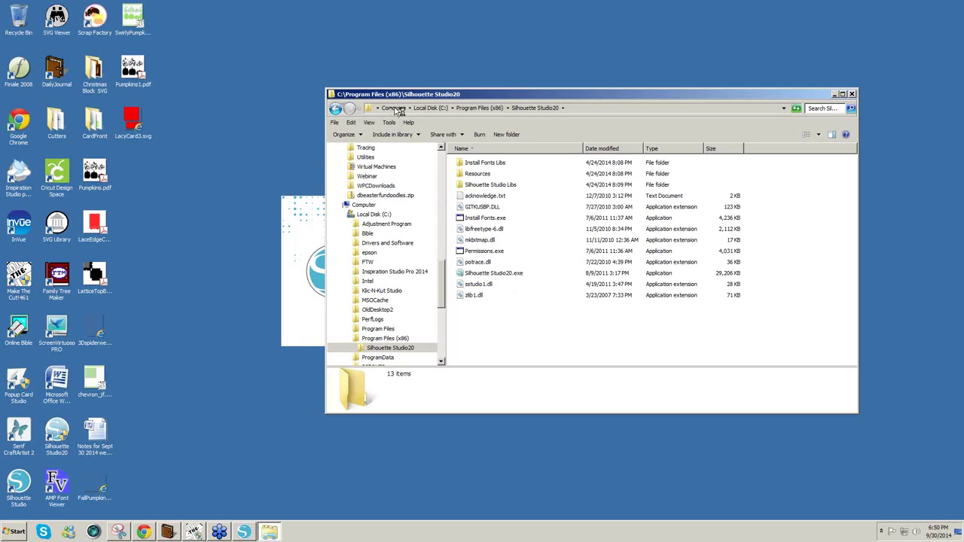
{"action": "left_click_drag", "start_coordinate": [413, 98], "coordinate": [692, 118]}
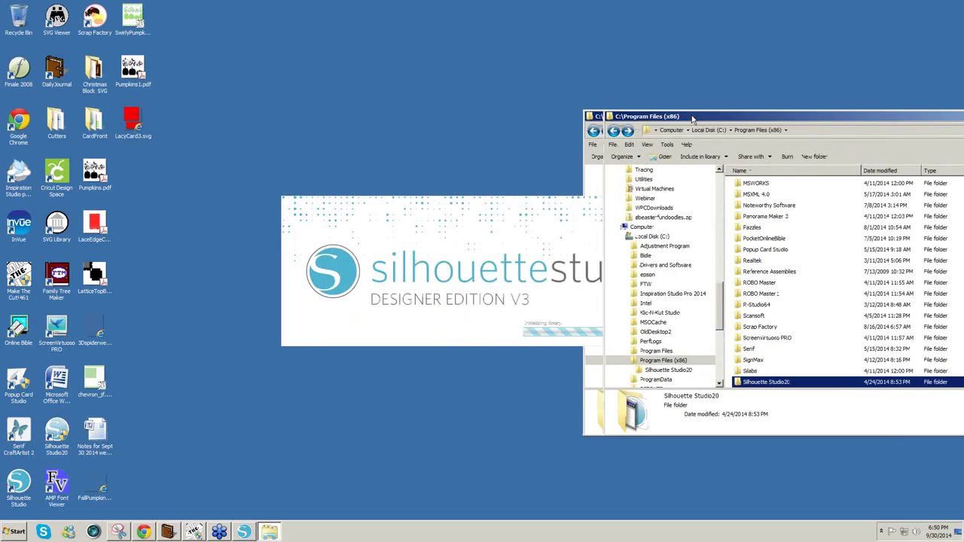
- Check the Silhouette Studio.exe version in the Silhouette Studio31417 folder, then close Explorer
{"action": "key", "text": "Escape"}
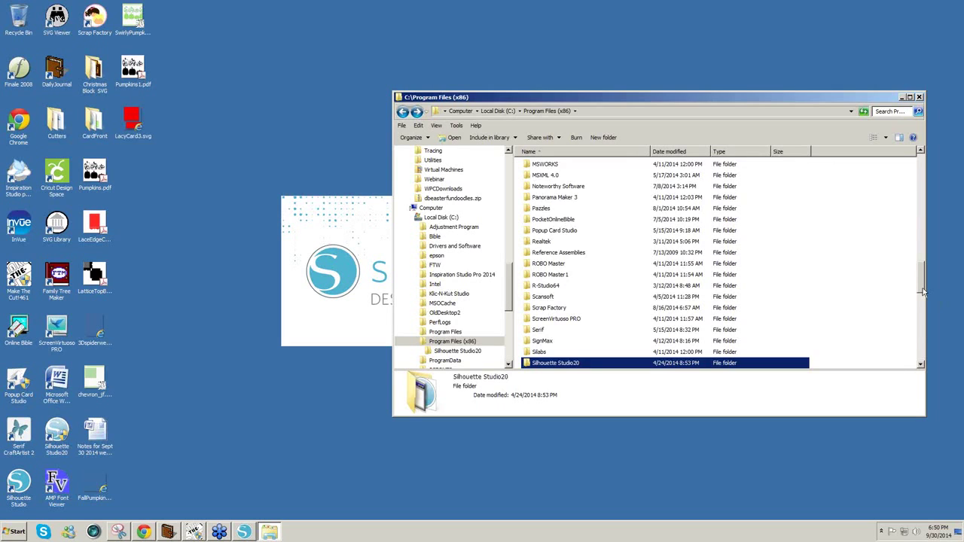
{"action": "left_click_drag", "start_coordinate": [924, 293], "coordinate": [921, 328]}
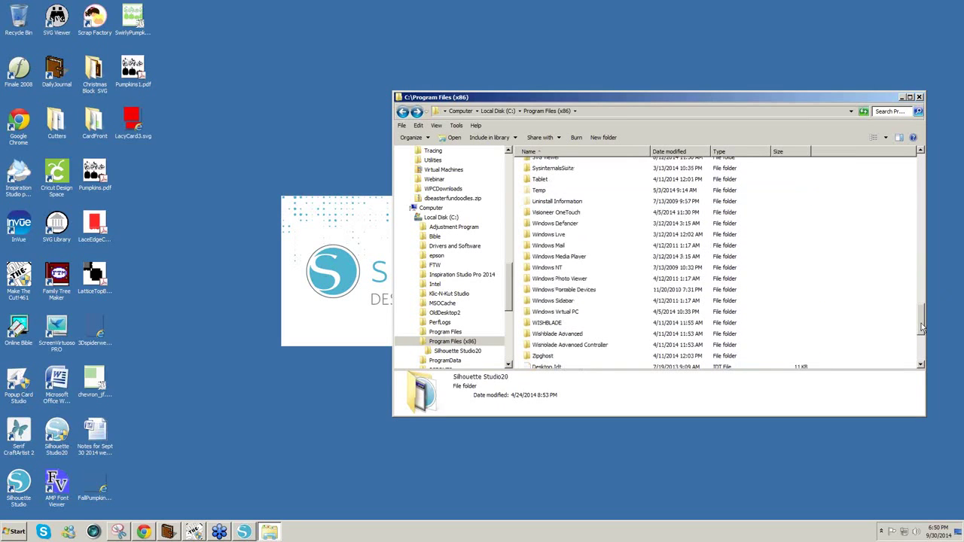
{"action": "scroll", "coordinate": [800, 296], "scroll_direction": "up", "scroll_amount": 4}
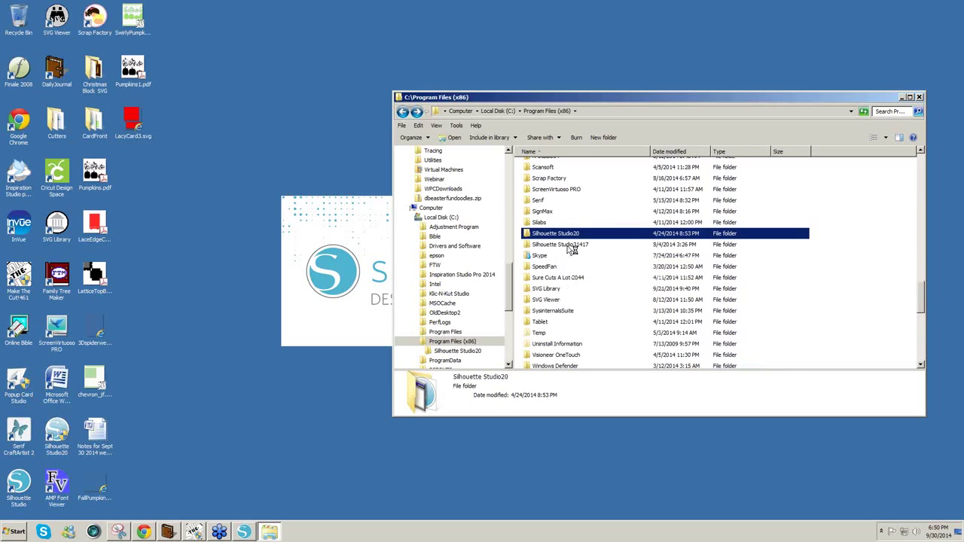
{"action": "left_click", "coordinate": [566, 247]}
{"action": "double_click", "coordinate": [565, 246]}
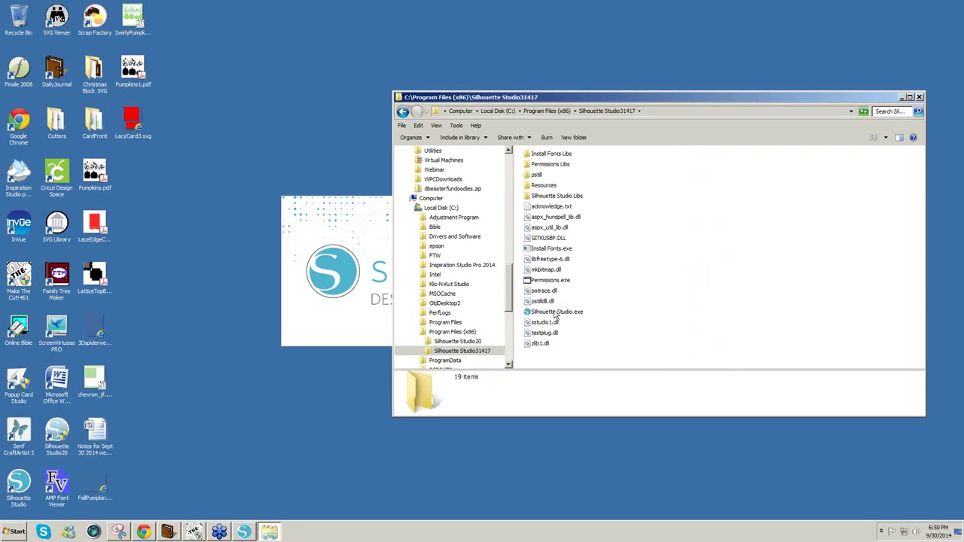
{"action": "mouse_move", "coordinate": [570, 317]}
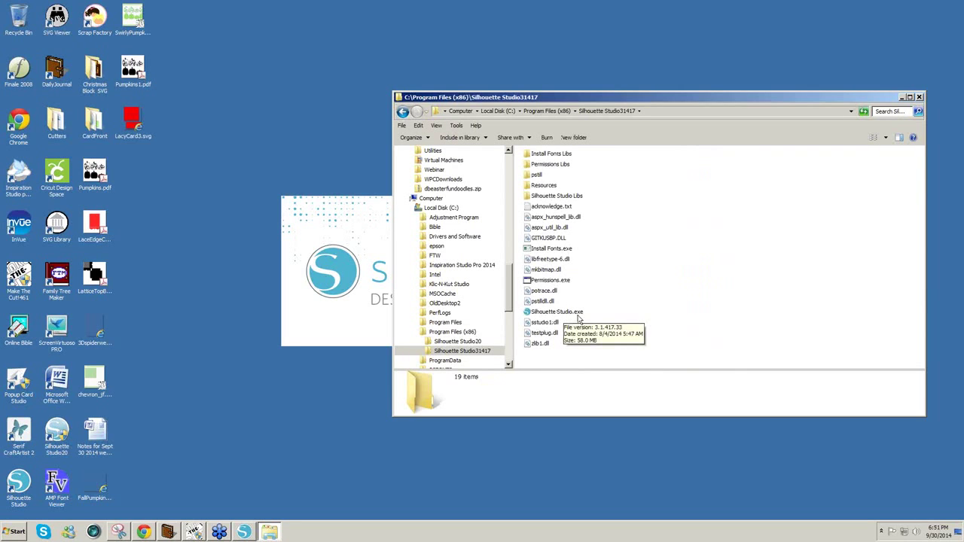
{"action": "left_click", "coordinate": [920, 98]}
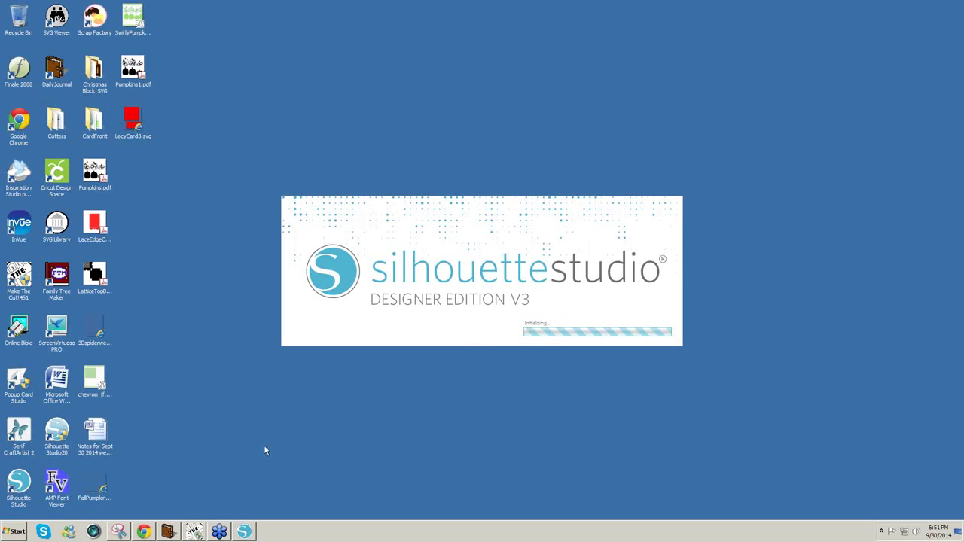
- Browse the My Documents folder via the user's personal folder, then close it
{"action": "left_click", "coordinate": [13, 532]}
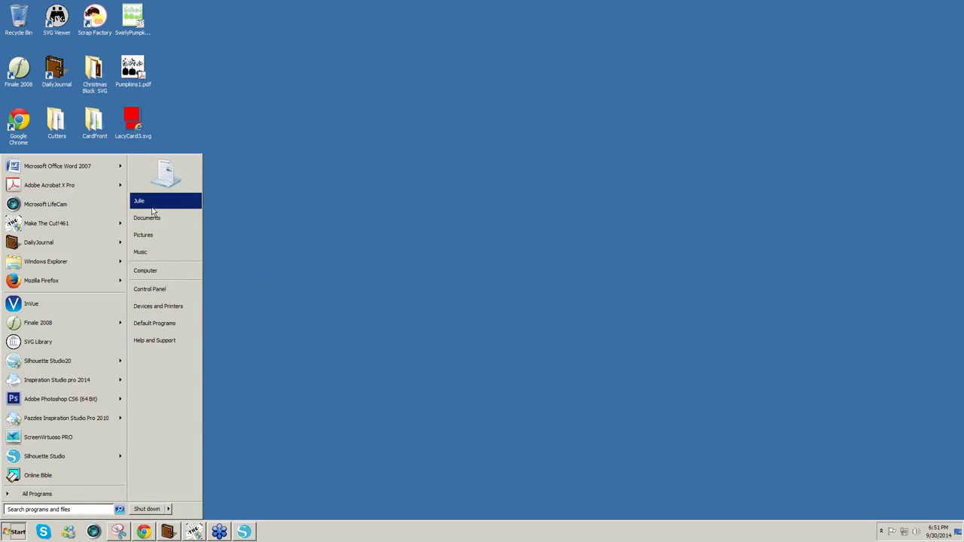
{"action": "left_click", "coordinate": [151, 205]}
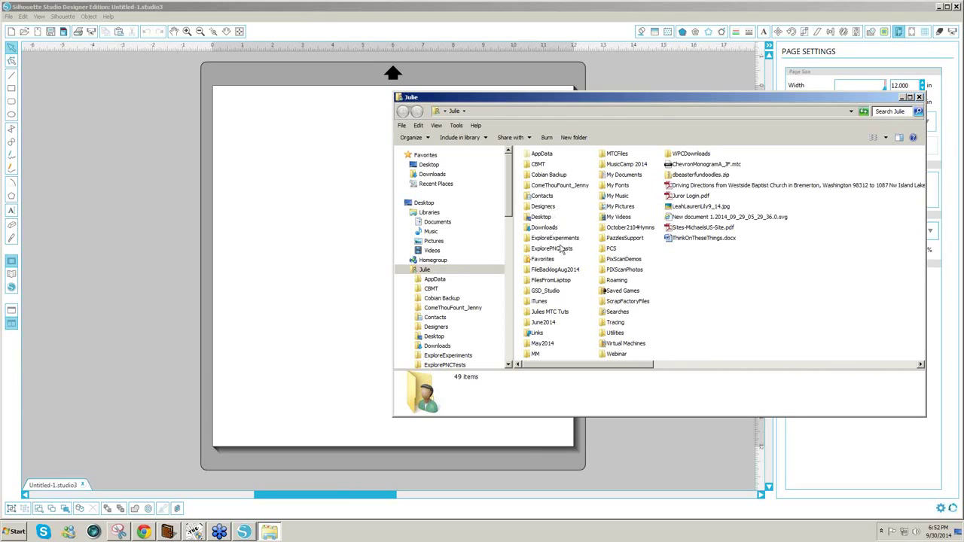
{"action": "left_click", "coordinate": [628, 176]}
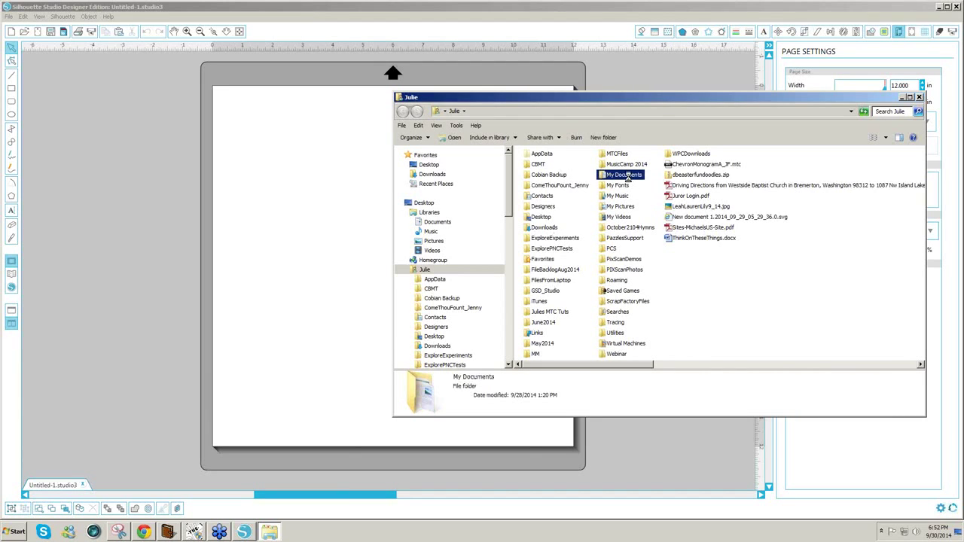
{"action": "double_click", "coordinate": [628, 176]}
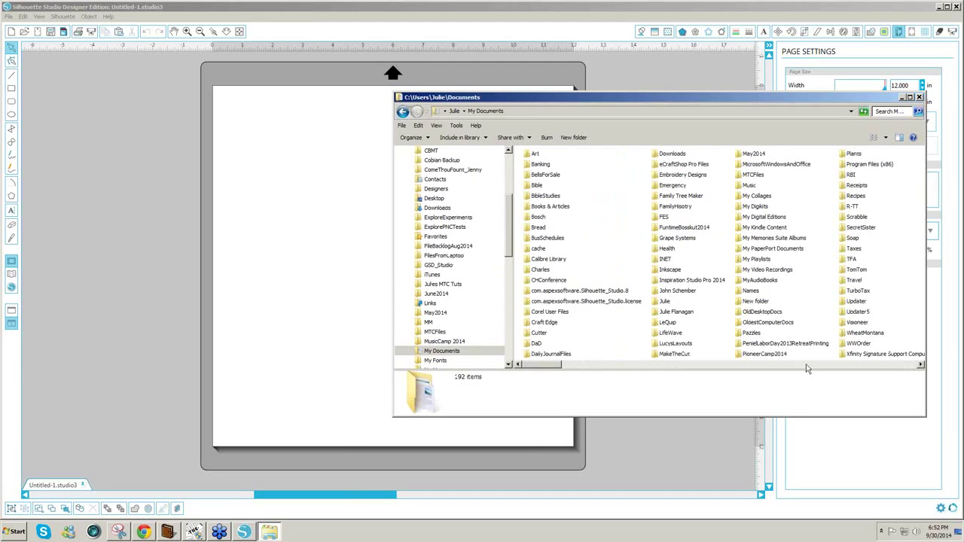
{"action": "left_click", "coordinate": [828, 364]}
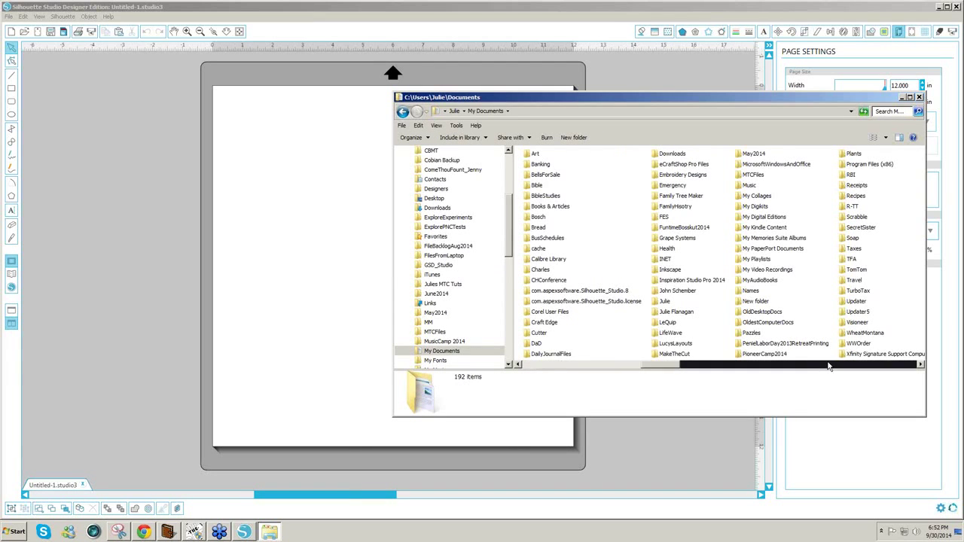
{"action": "left_click_drag", "start_coordinate": [828, 366], "coordinate": [832, 367]}
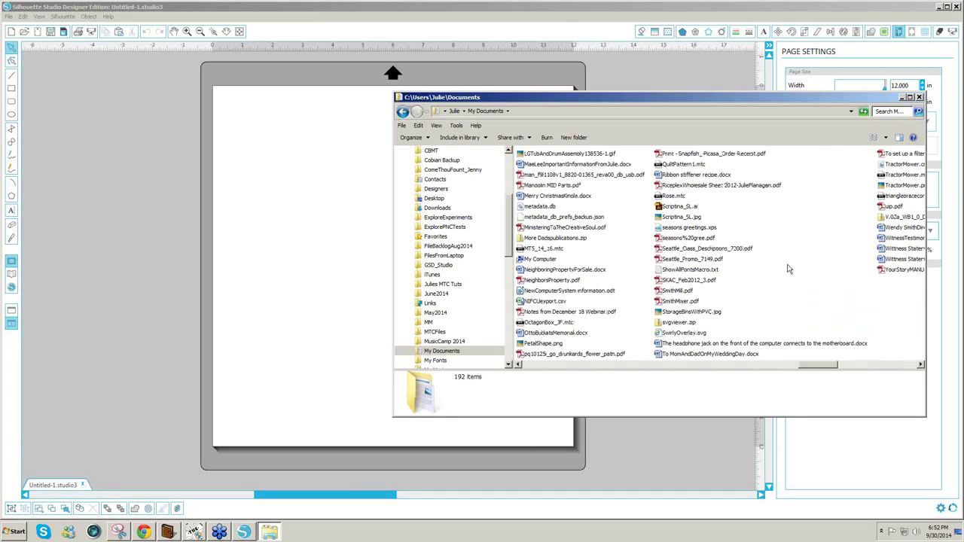
{"action": "left_click", "coordinate": [919, 99]}
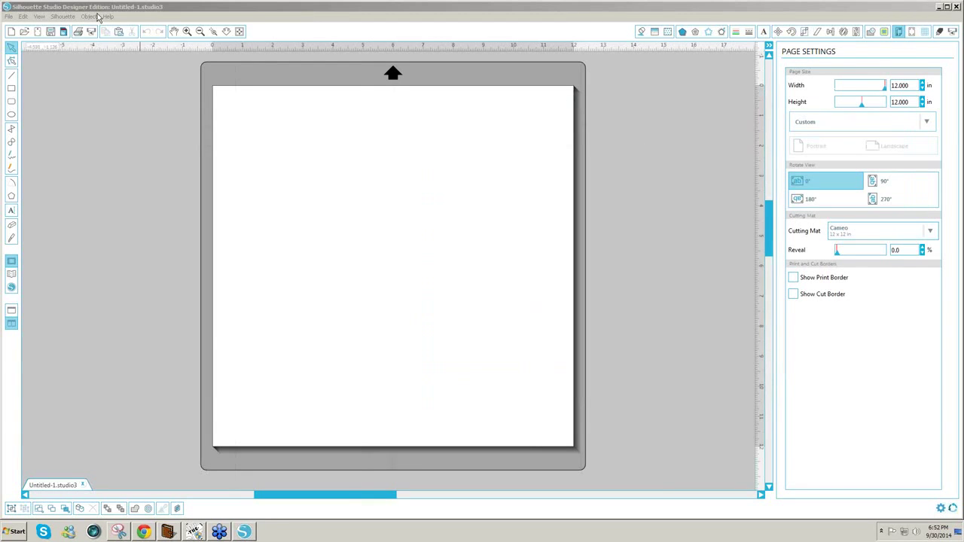
- Open LacyCard3.svg from the Desktop, filtering the file type to SVG (*.svg)
{"action": "left_click", "coordinate": [9, 16]}
{"action": "left_click", "coordinate": [9, 17]}
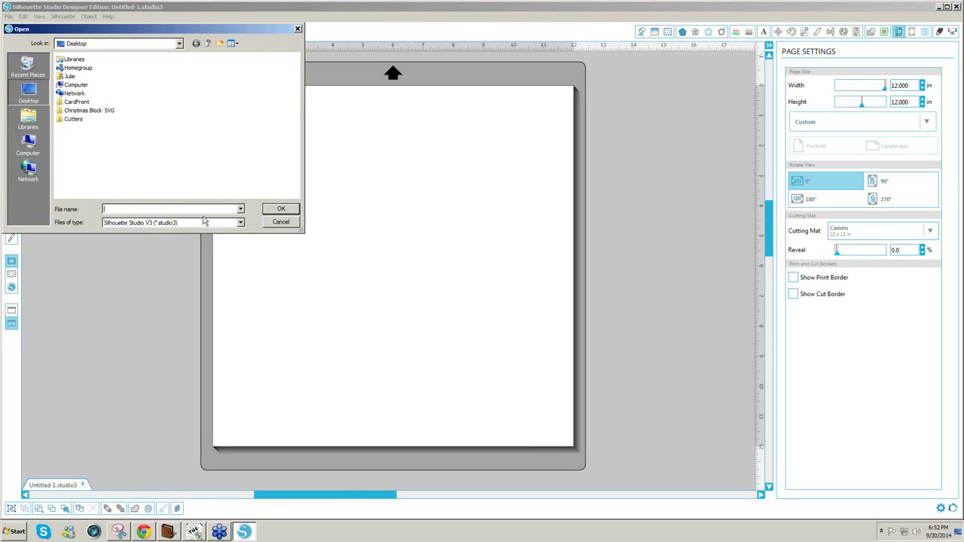
{"action": "left_click", "coordinate": [241, 225]}
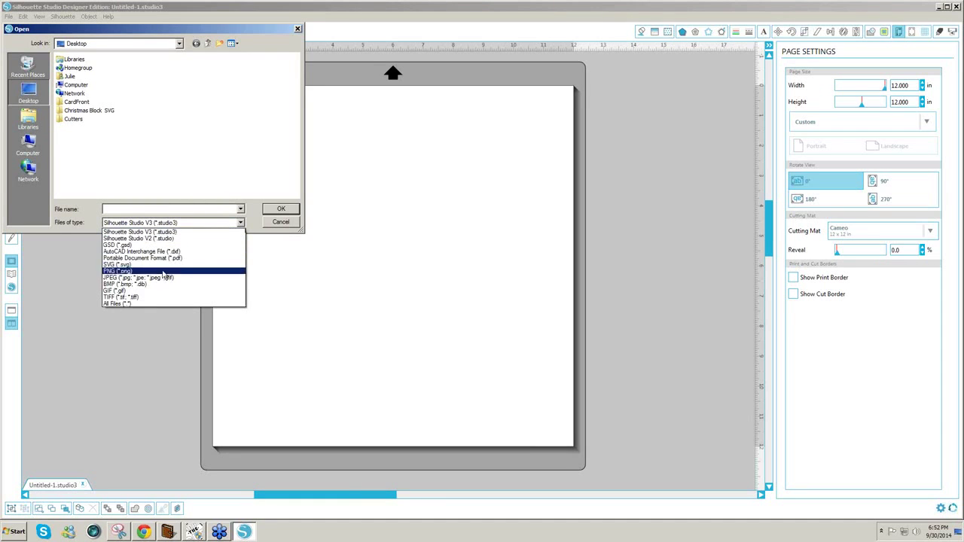
{"action": "left_click", "coordinate": [155, 264]}
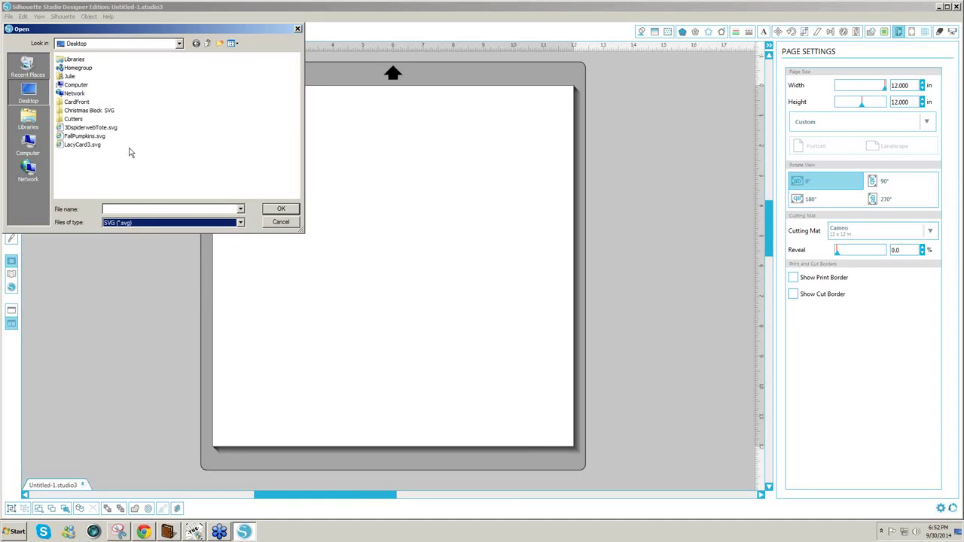
{"action": "left_click", "coordinate": [89, 145]}
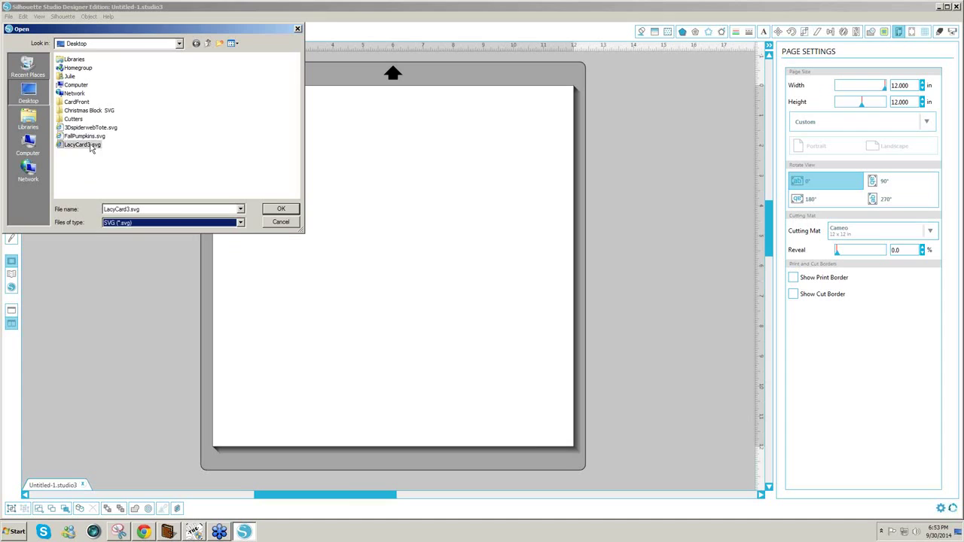
{"action": "left_click", "coordinate": [277, 209]}
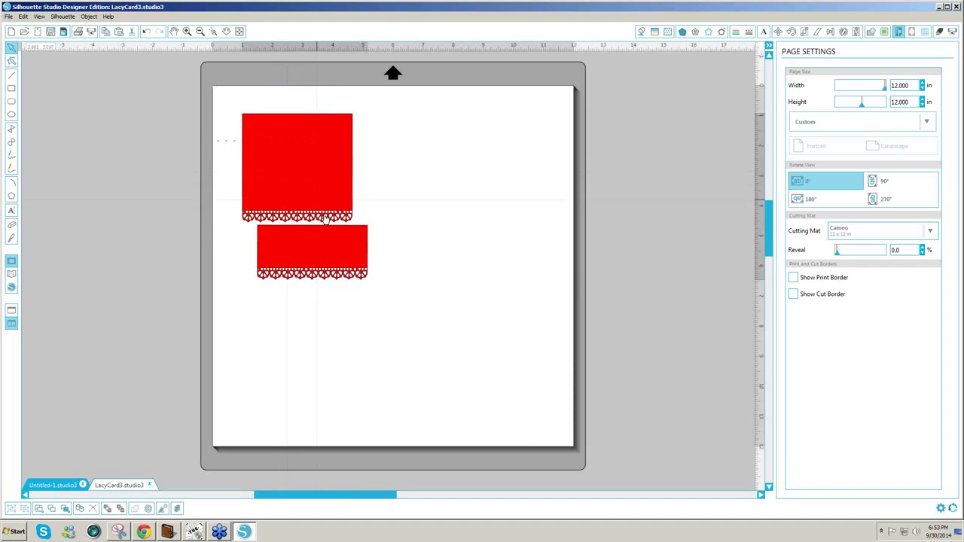
- Move both red lace card pieces into the page's top-left corner
{"action": "left_click_drag", "start_coordinate": [251, 154], "coordinate": [251, 155]}
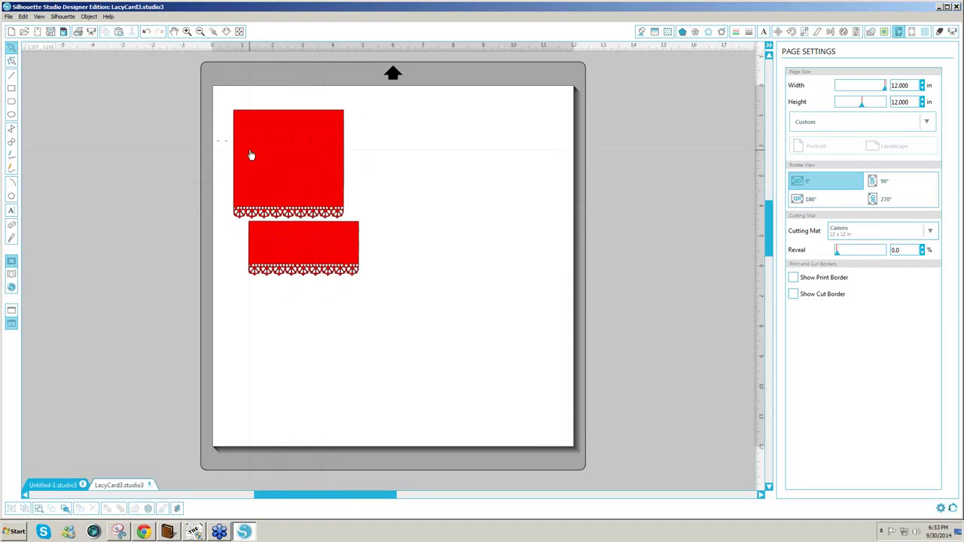
{"action": "key", "text": "ctrl+z"}
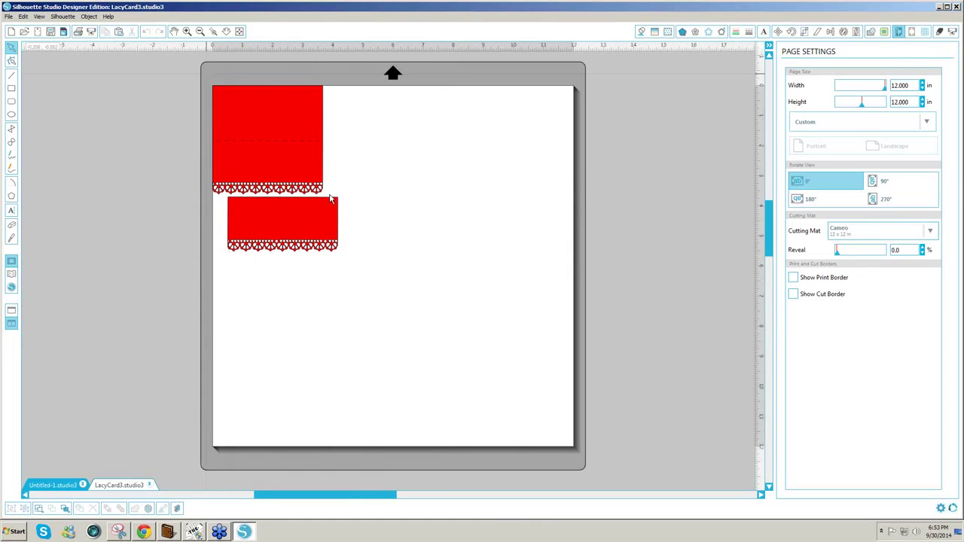
{"action": "left_click_drag", "start_coordinate": [207, 74], "coordinate": [329, 196]}
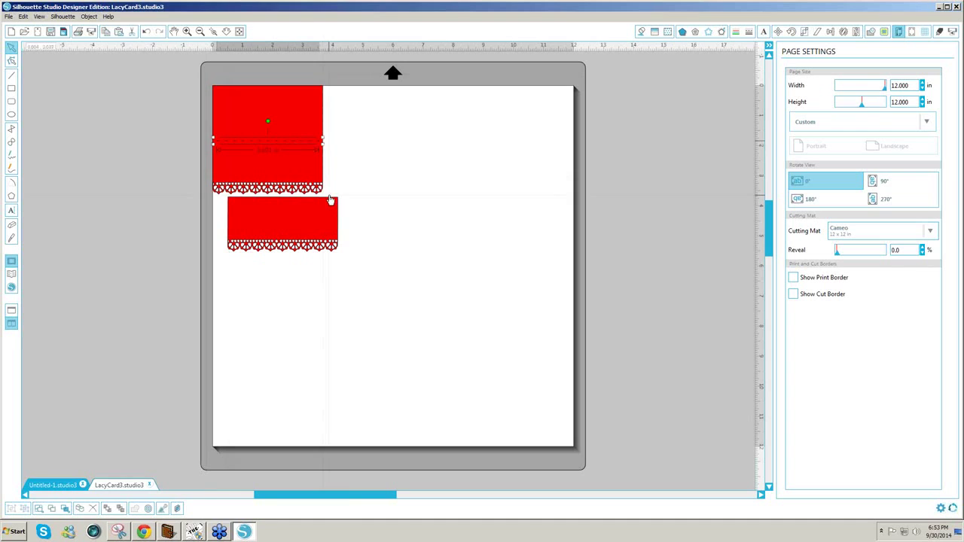
- Select all, make the two lace cards one compound path, then reselect them
{"action": "key", "text": "ctrl+a"}
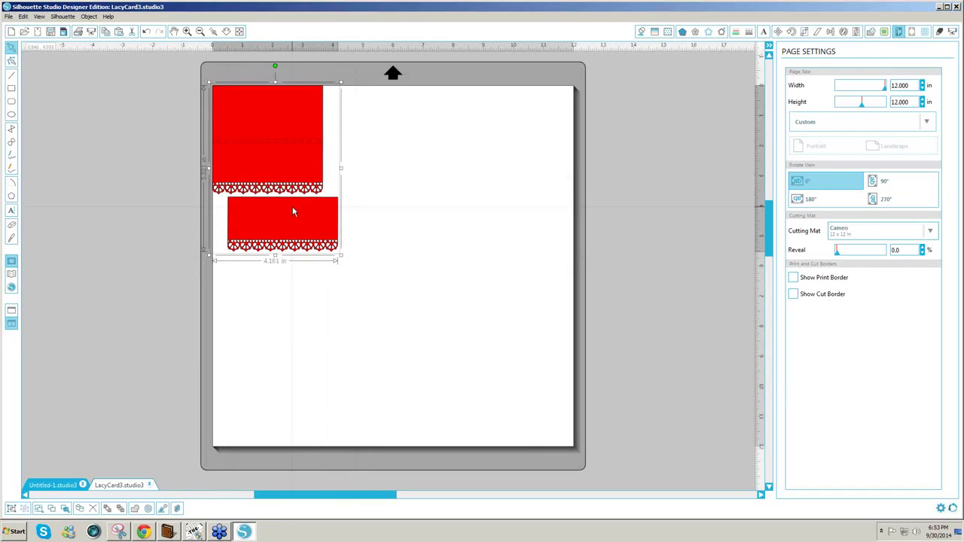
{"action": "right_click", "coordinate": [294, 211]}
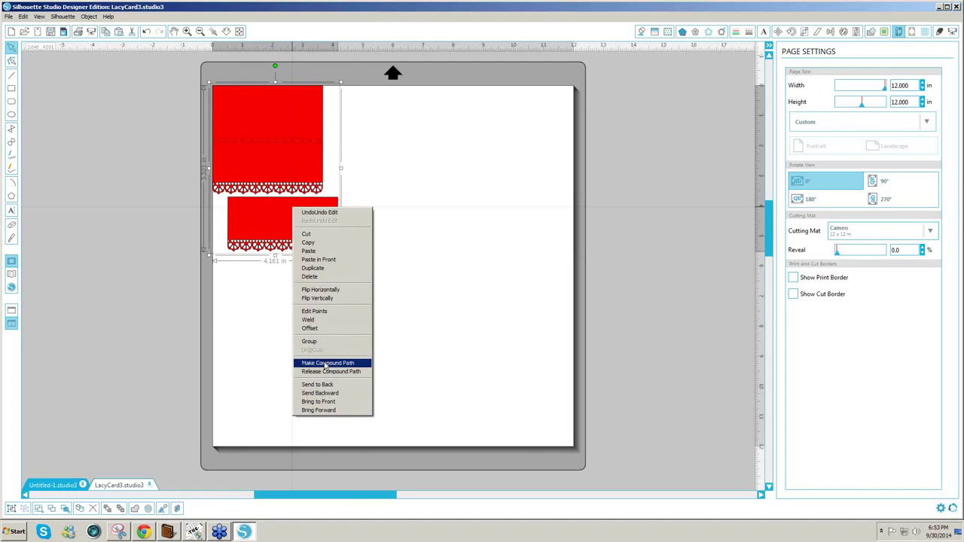
{"action": "left_click", "coordinate": [325, 364]}
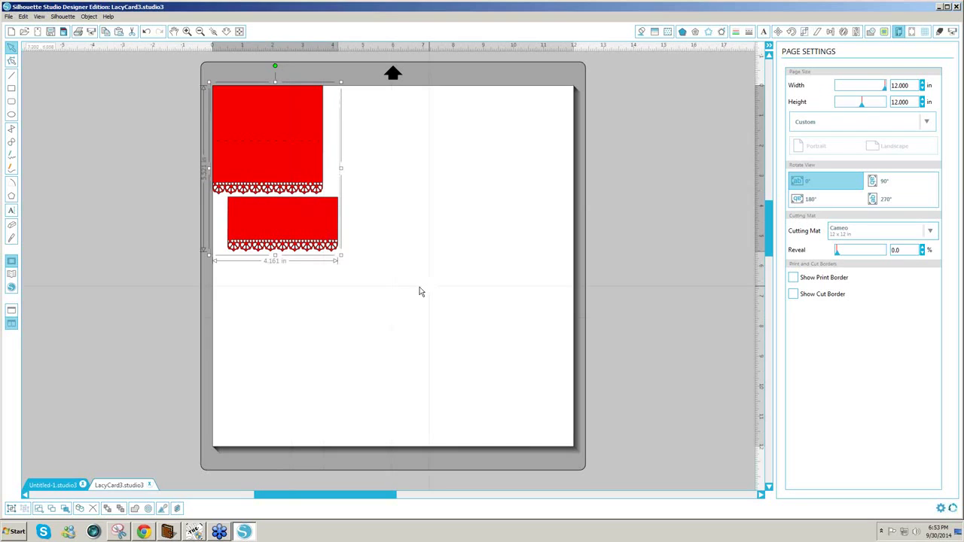
{"action": "left_click", "coordinate": [420, 291]}
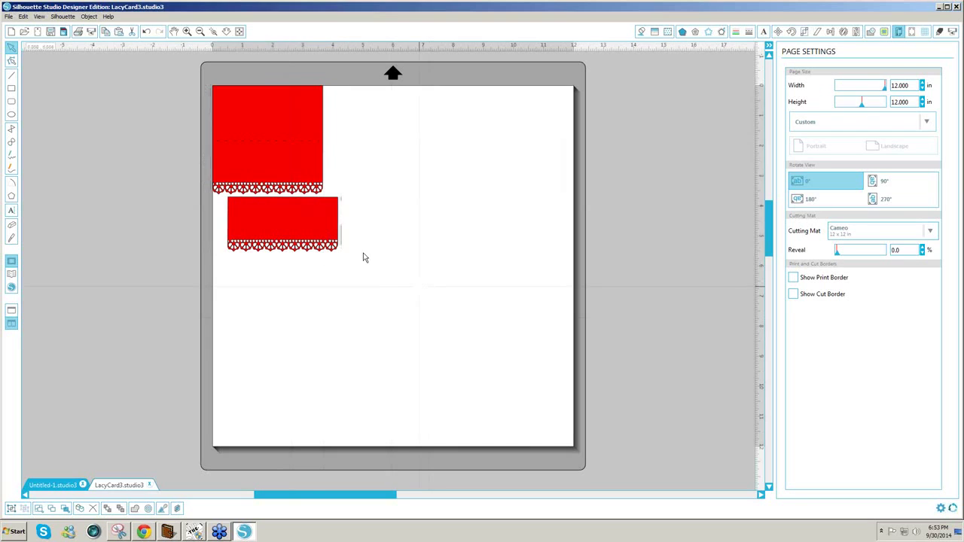
{"action": "left_click", "coordinate": [302, 235]}
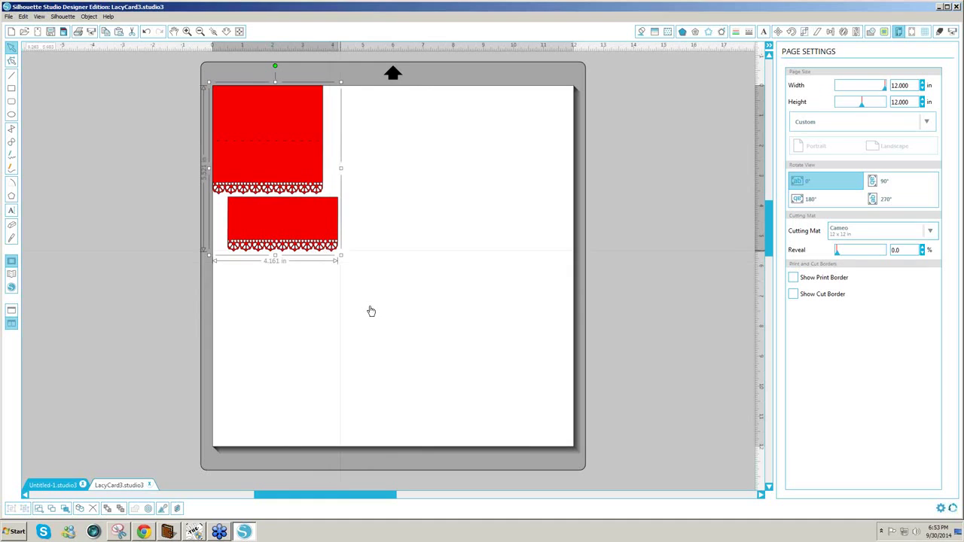
- Nudge the card pair away from the corner and bring up Make The Cut
{"action": "key", "text": "ctrl+z"}
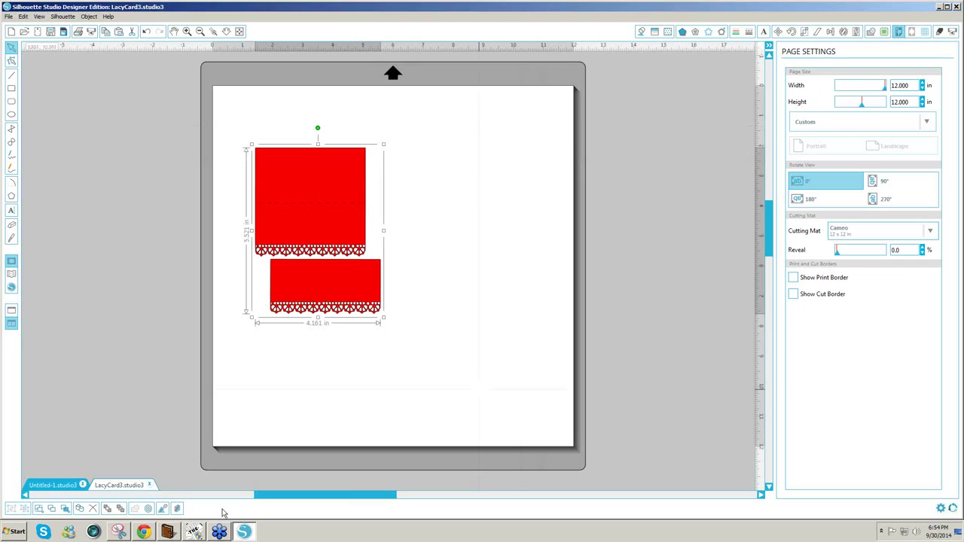
{"action": "left_click", "coordinate": [196, 532]}
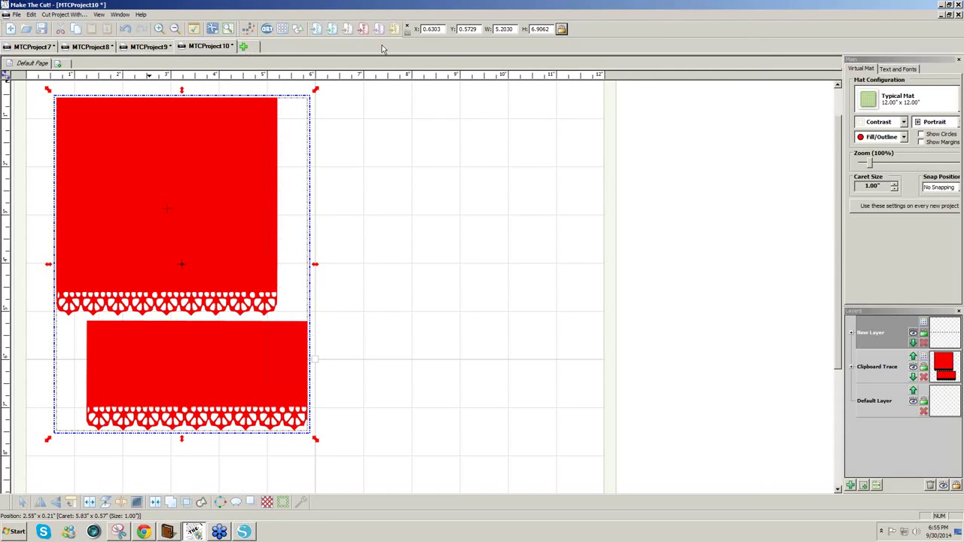
{"action": "left_click", "coordinate": [942, 5]}
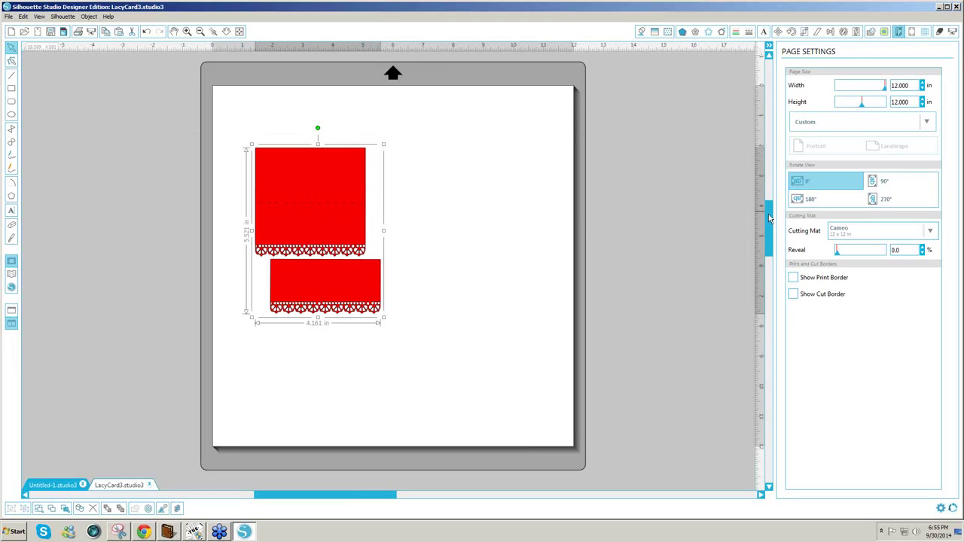
{"action": "left_click", "coordinate": [939, 7]}
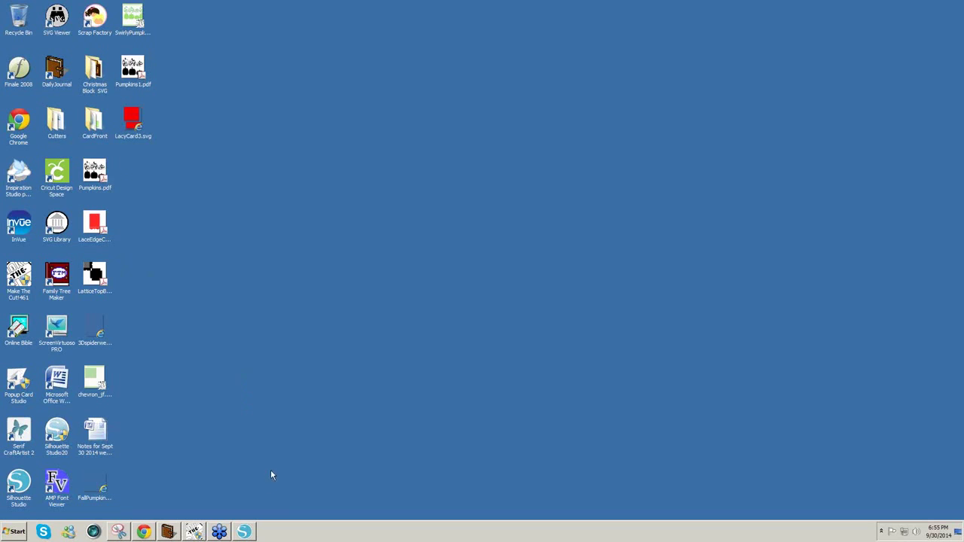
{"action": "left_click", "coordinate": [194, 532]}
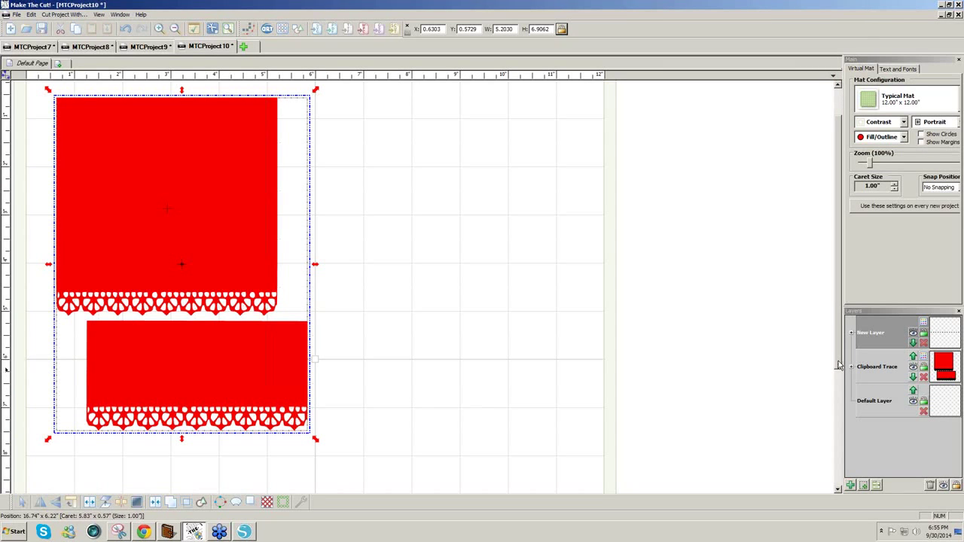
- Review the red lace cards on the Make The Cut mat, then return to Silhouette Studio
{"action": "mouse_move", "coordinate": [840, 365]}
{"action": "left_mouse_down"}
{"action": "mouse_move", "coordinate": [840, 343]}
{"action": "mouse_move", "coordinate": [839, 354]}
{"action": "left_mouse_up"}
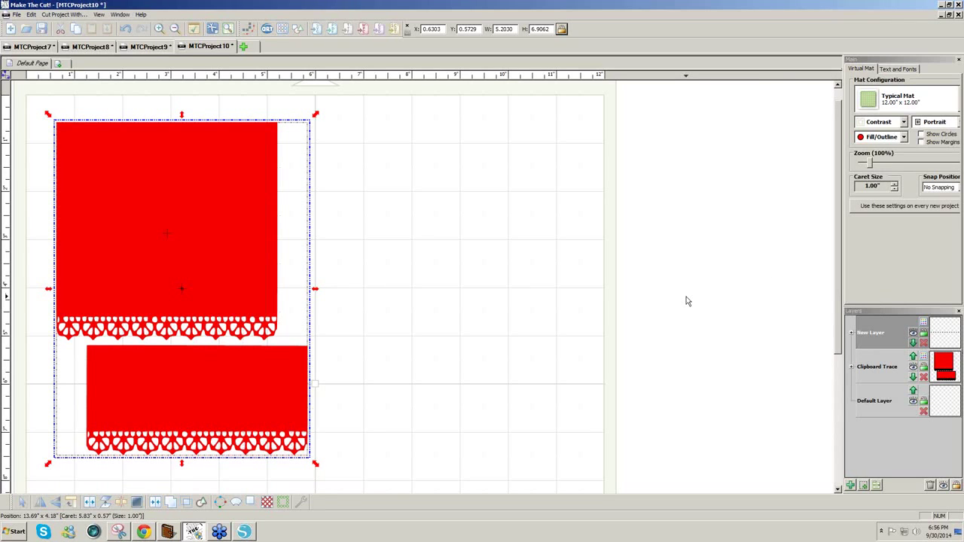
{"action": "left_click_drag", "start_coordinate": [839, 318], "coordinate": [842, 301]}
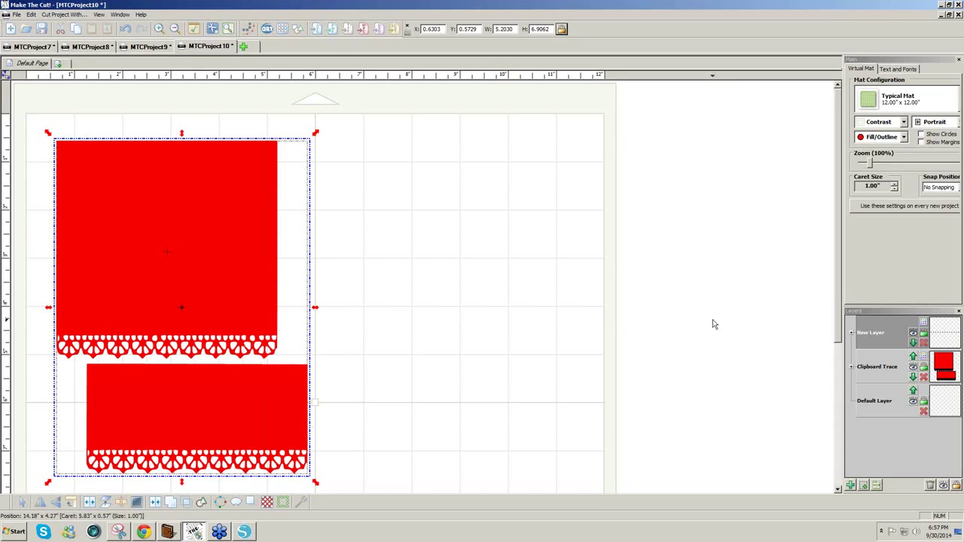
{"action": "scroll", "coordinate": [841, 336], "scroll_direction": "down", "scroll_amount": 3}
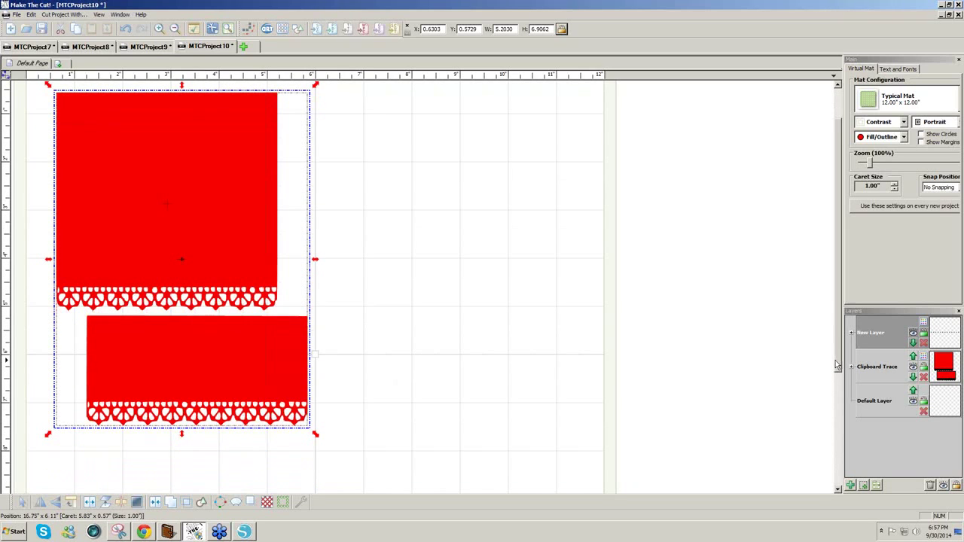
{"action": "scroll", "coordinate": [839, 365], "scroll_direction": "up", "scroll_amount": 3}
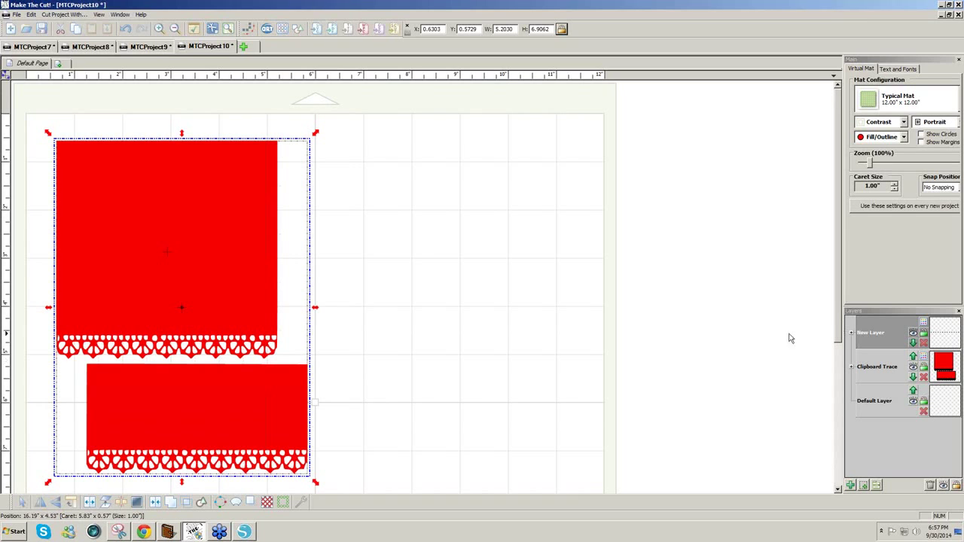
{"action": "left_click", "coordinate": [244, 533]}
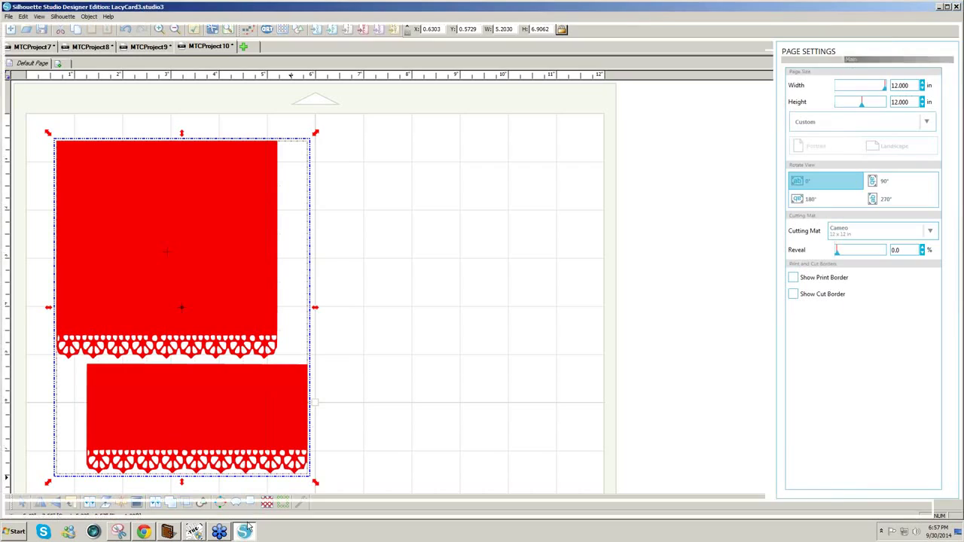
- Open the design library via File > Library > Library..., then minimize Silhouette Studio
{"action": "left_click", "coordinate": [9, 18]}
{"action": "mouse_move", "coordinate": [56, 135]}
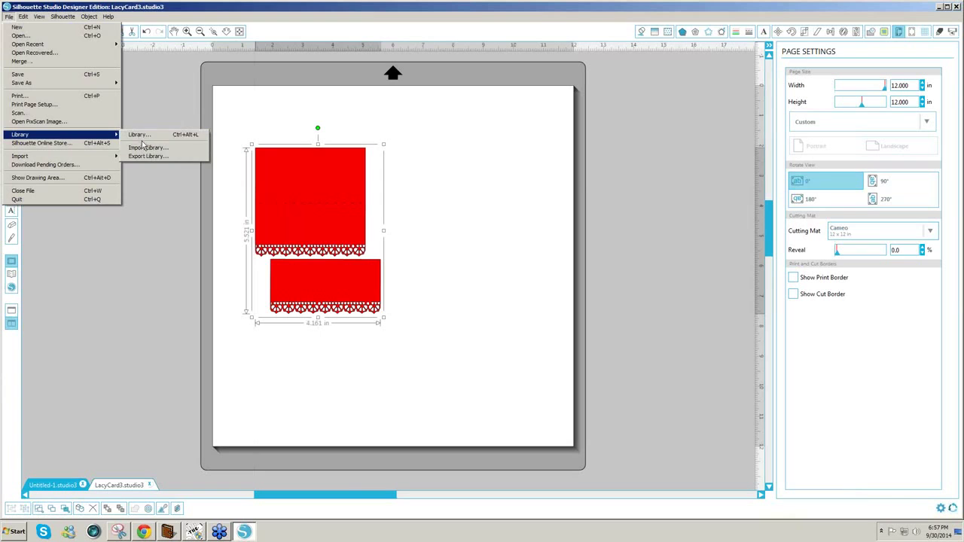
{"action": "left_click", "coordinate": [142, 137]}
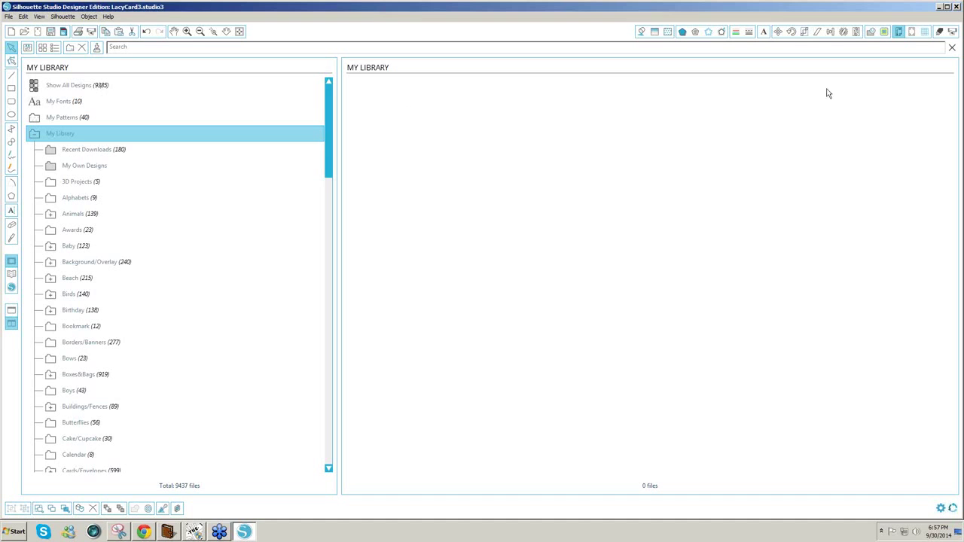
{"action": "left_click", "coordinate": [939, 7]}
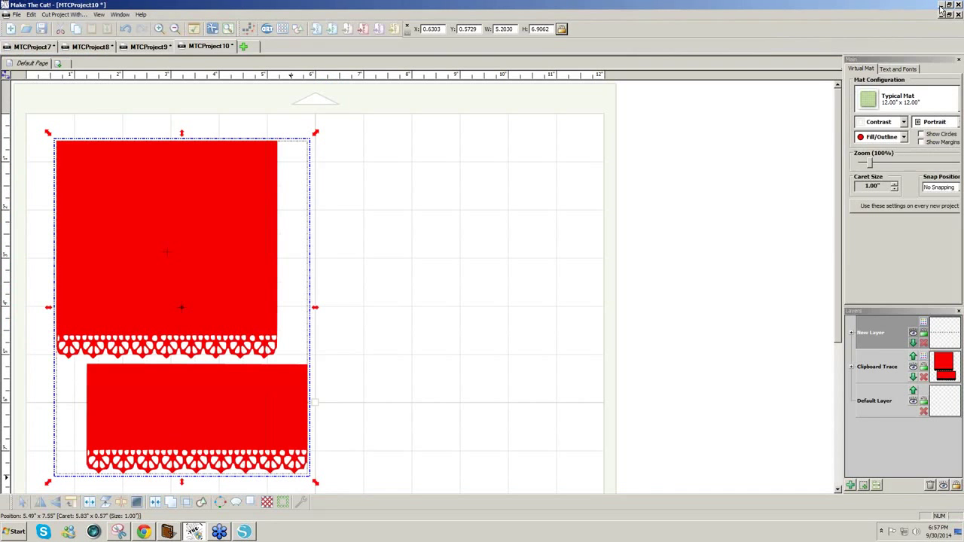
- Minimize Make The Cut and launch Silhouette Studio from the Silhouette Studio20 desktop shortcut
{"action": "left_click", "coordinate": [942, 6]}
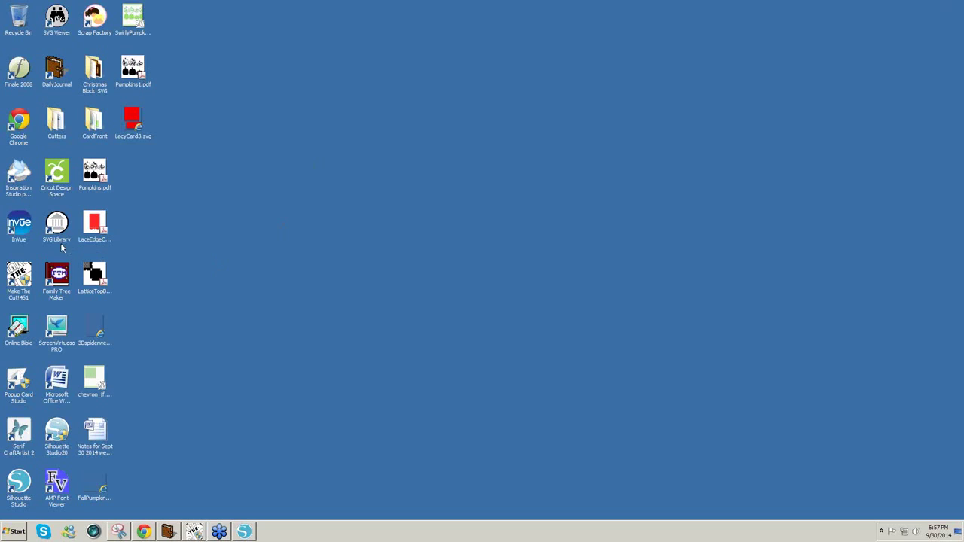
{"action": "left_click", "coordinate": [65, 428]}
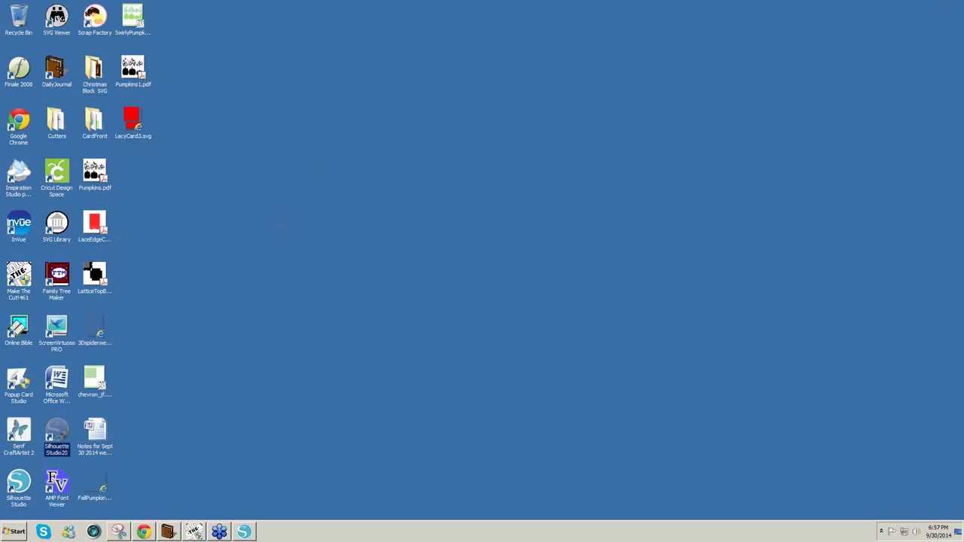
{"action": "left_click", "coordinate": [517, 285]}
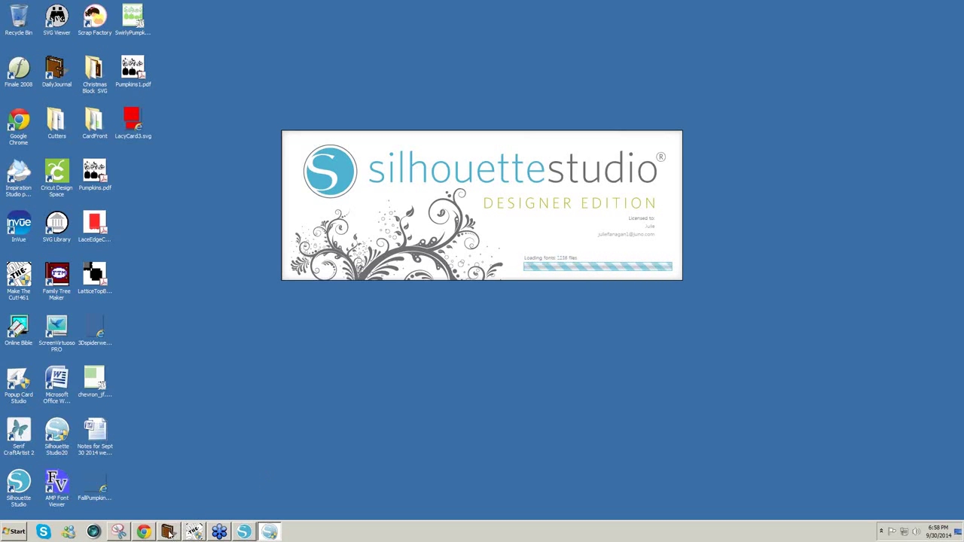
- After loading finishes, bring the LacyCard3.studio3 window back from the taskbar
{"action": "mouse_move", "coordinate": [170, 535]}
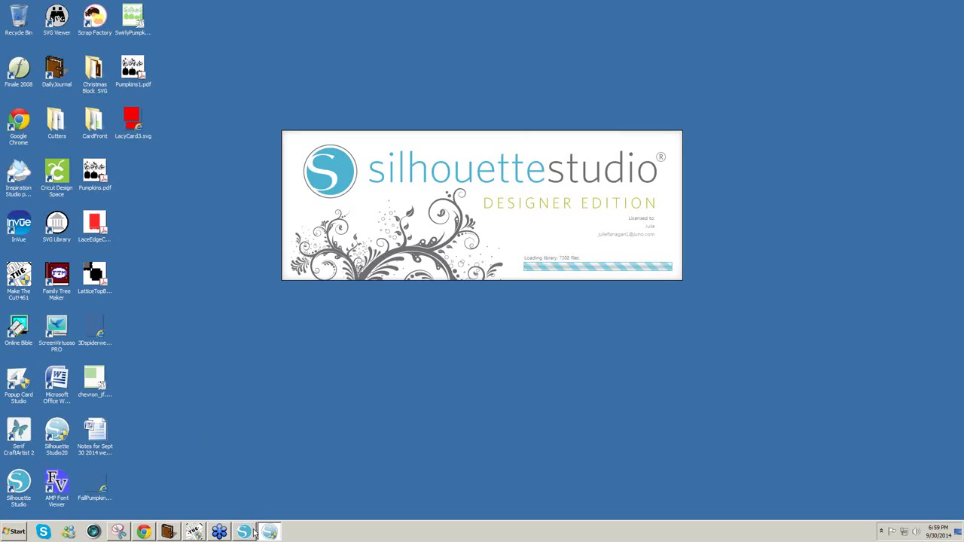
{"action": "mouse_move", "coordinate": [242, 533]}
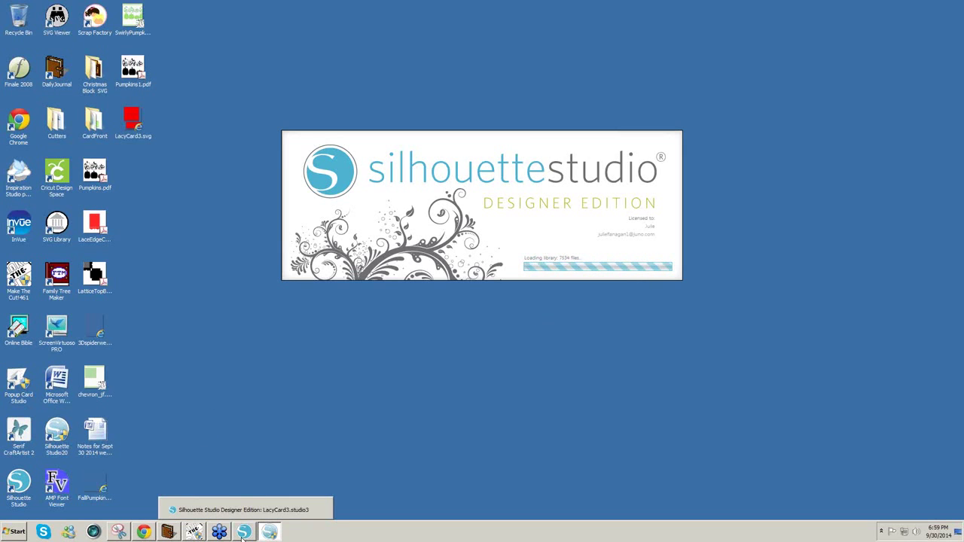
{"action": "left_click", "coordinate": [242, 533]}
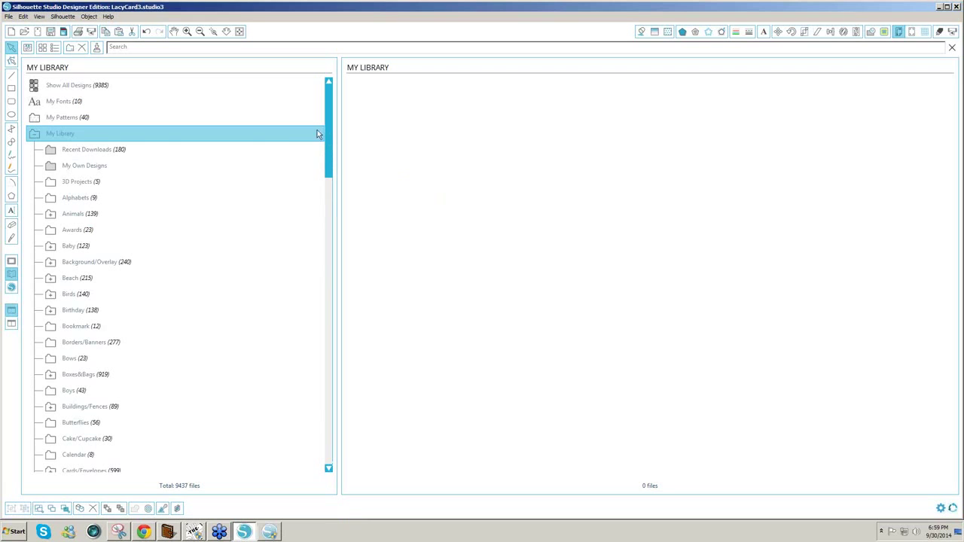
- Add a new folder under My Library and name it Halloween
{"action": "left_click", "coordinate": [148, 118]}
{"action": "left_click", "coordinate": [59, 135]}
{"action": "left_click_drag", "start_coordinate": [66, 139], "coordinate": [83, 144]}
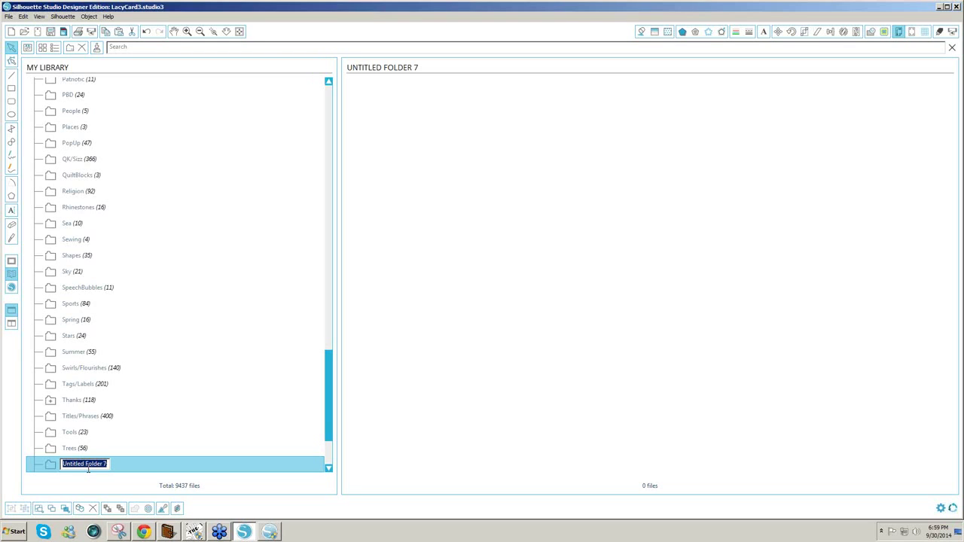
{"action": "type", "text": "Halloween"}
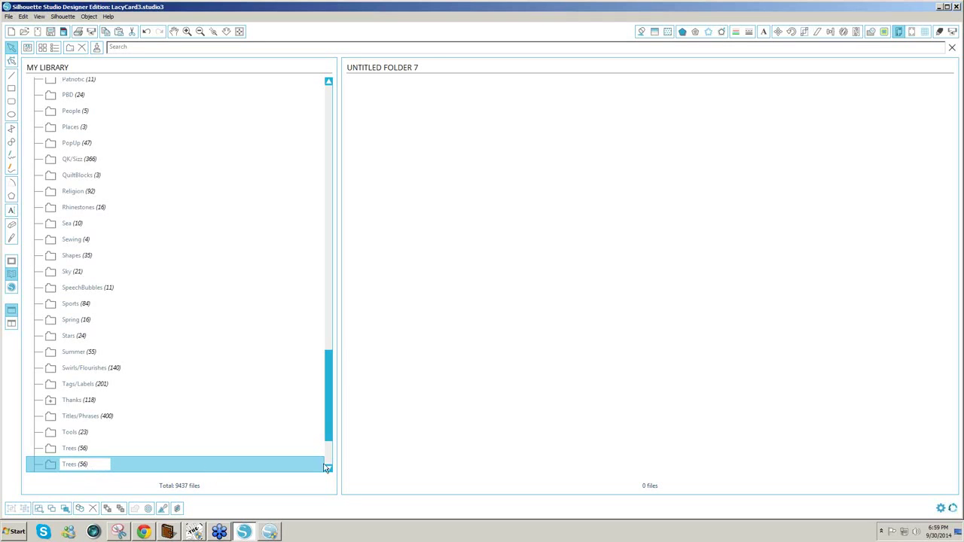
- Scroll the My Library folder list up until Halloween appears between Grass and Household
{"action": "left_click_drag", "start_coordinate": [330, 420], "coordinate": [331, 368]}
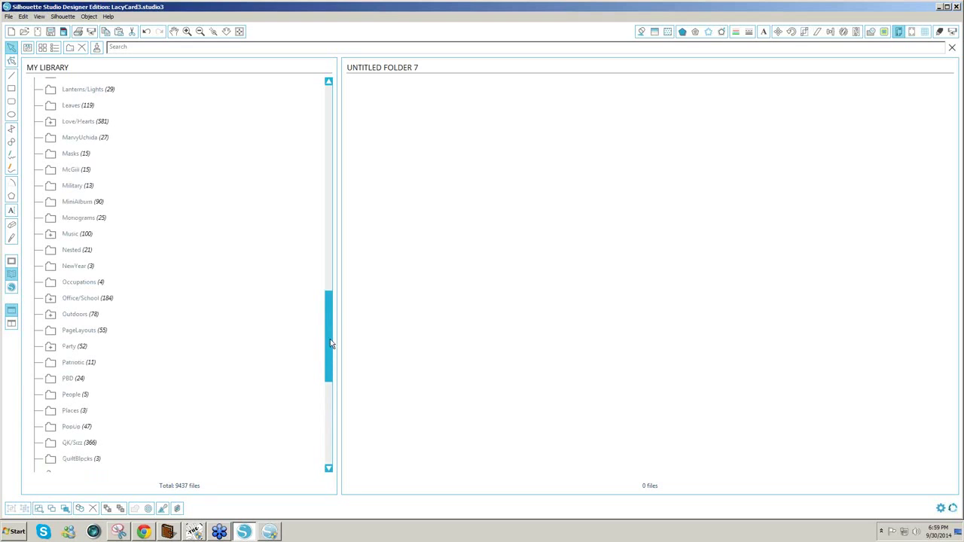
{"action": "scroll", "coordinate": [333, 302], "scroll_direction": "up", "scroll_amount": 2}
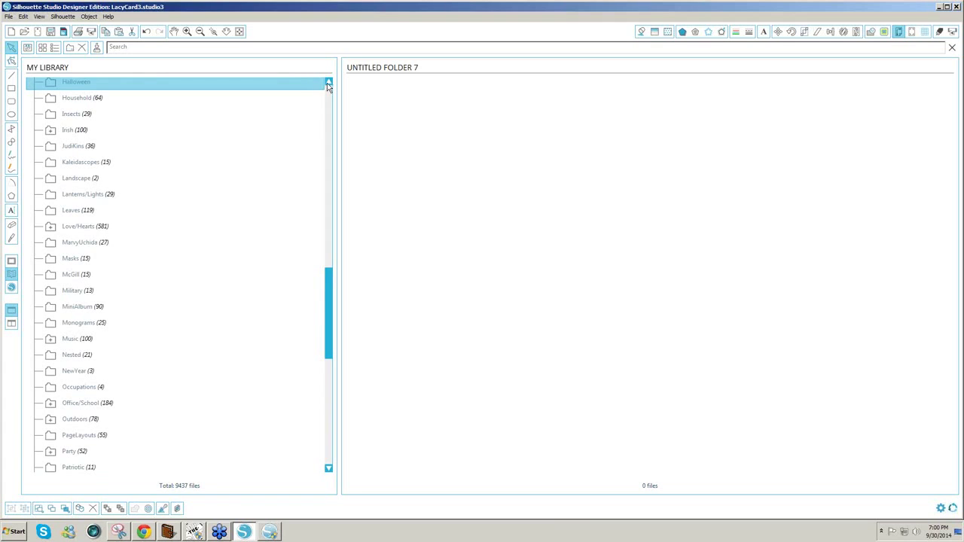
{"action": "left_click", "coordinate": [328, 83]}
{"action": "left_click", "coordinate": [328, 83]}
{"action": "left_click", "coordinate": [327, 82]}
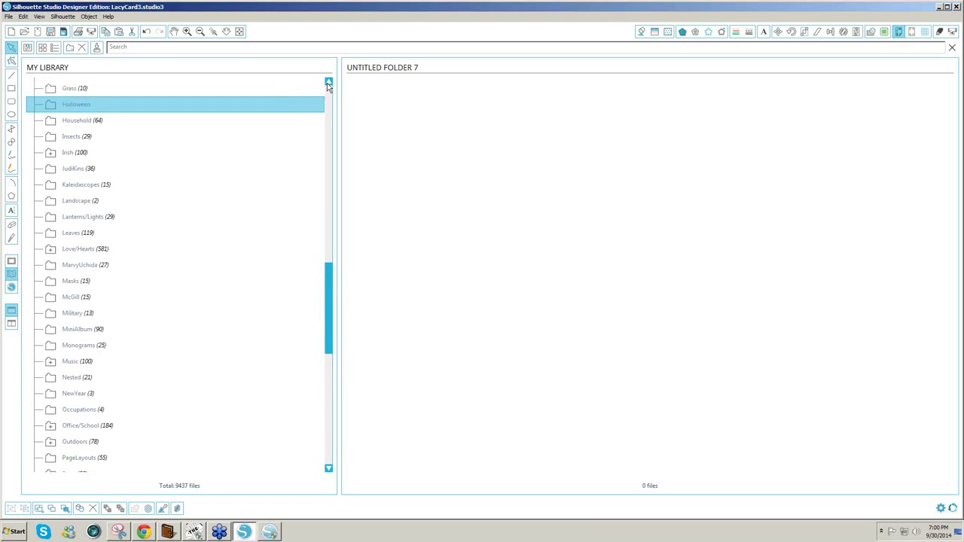
{"action": "left_click", "coordinate": [328, 83]}
{"action": "left_click", "coordinate": [328, 83]}
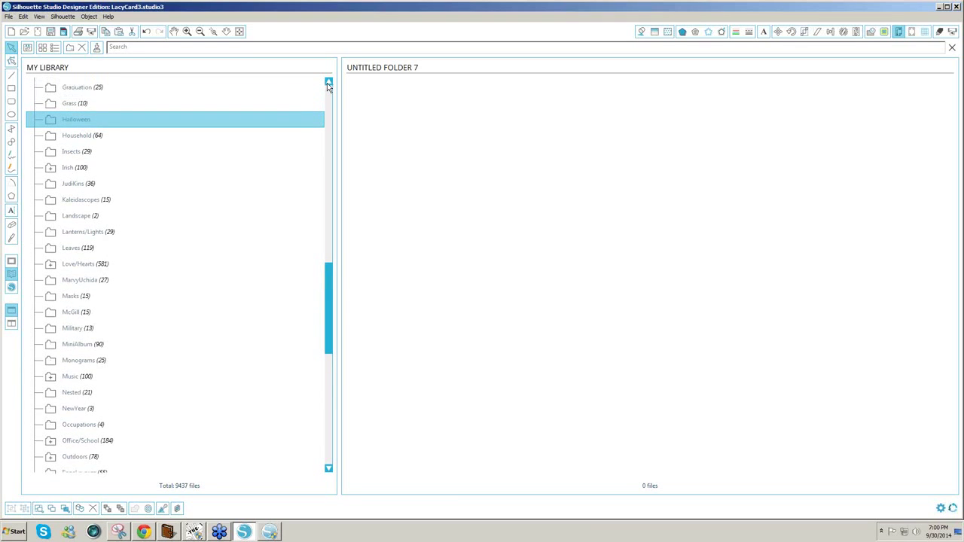
{"action": "left_click", "coordinate": [328, 83]}
{"action": "left_click", "coordinate": [327, 83]}
{"action": "left_click", "coordinate": [328, 83]}
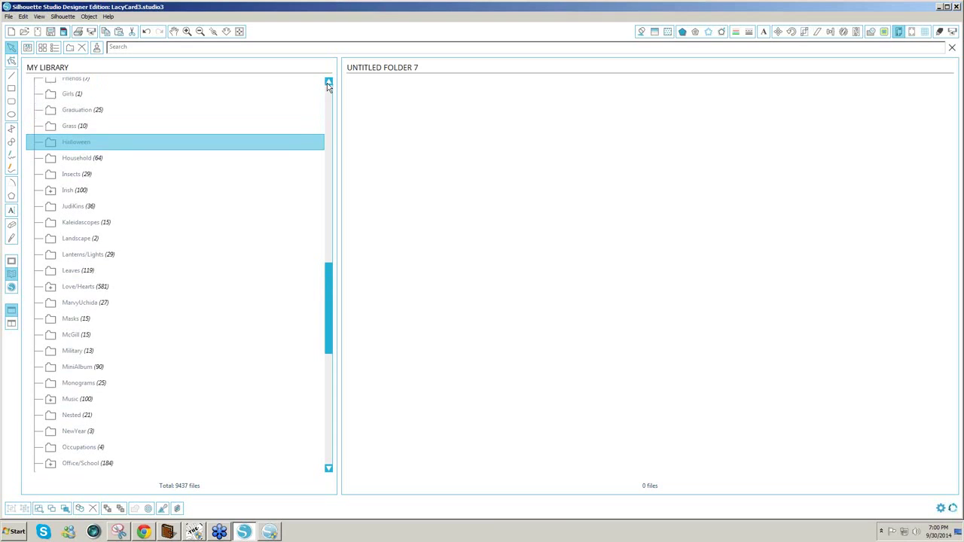
{"action": "left_click", "coordinate": [328, 83]}
{"action": "left_click", "coordinate": [328, 83]}
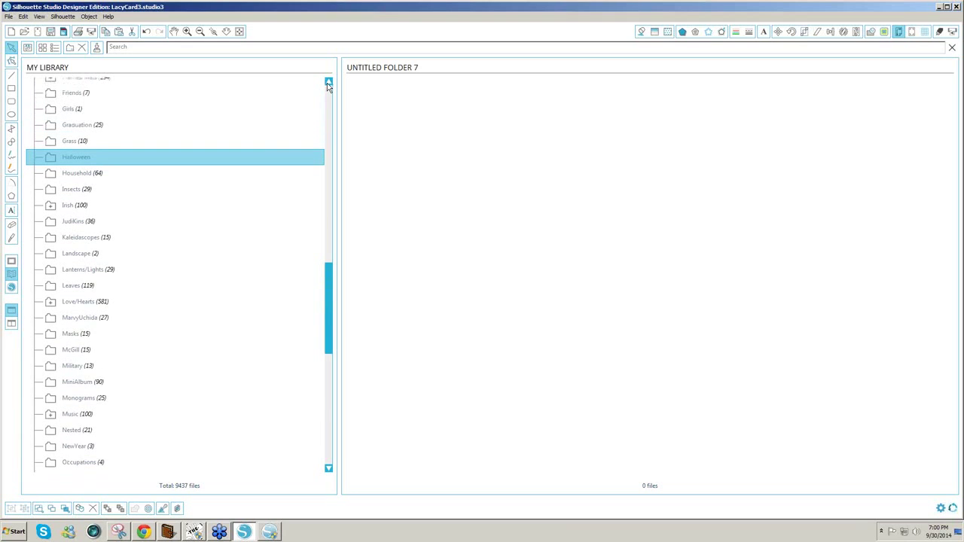
{"action": "left_click", "coordinate": [328, 83]}
{"action": "left_click", "coordinate": [327, 83]}
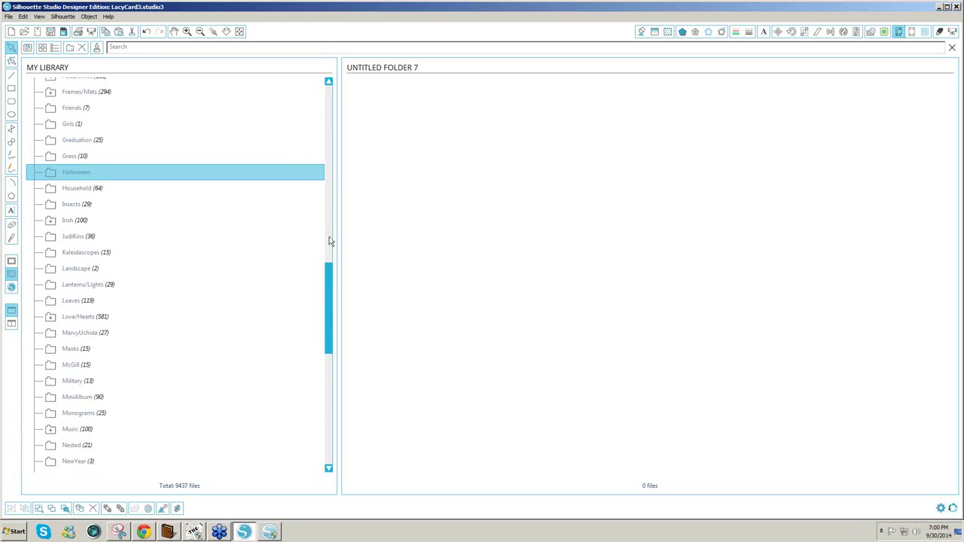
{"action": "scroll", "coordinate": [328, 312], "scroll_direction": "up", "scroll_amount": 1}
{"action": "scroll", "coordinate": [328, 312], "scroll_direction": "up", "scroll_amount": 1}
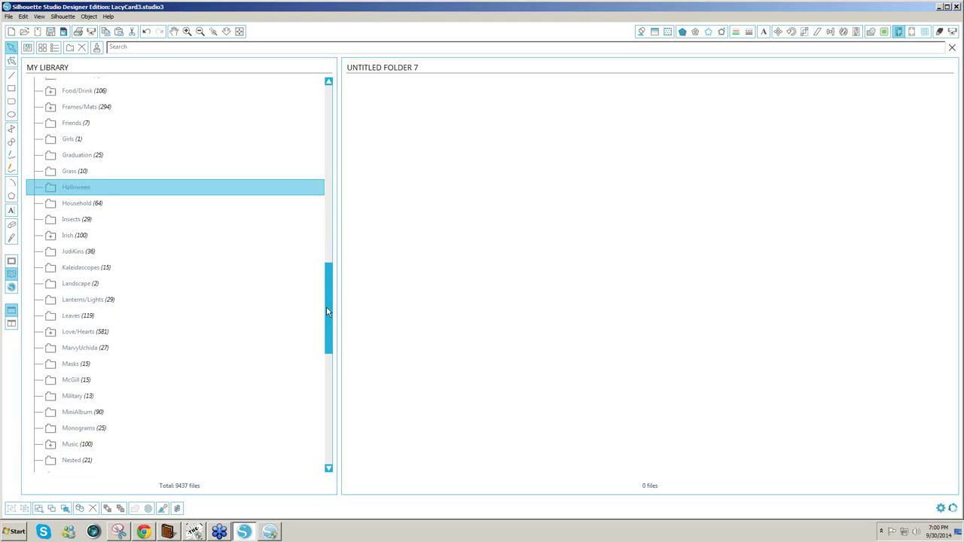
{"action": "scroll", "coordinate": [328, 312], "scroll_direction": "up", "scroll_amount": 1}
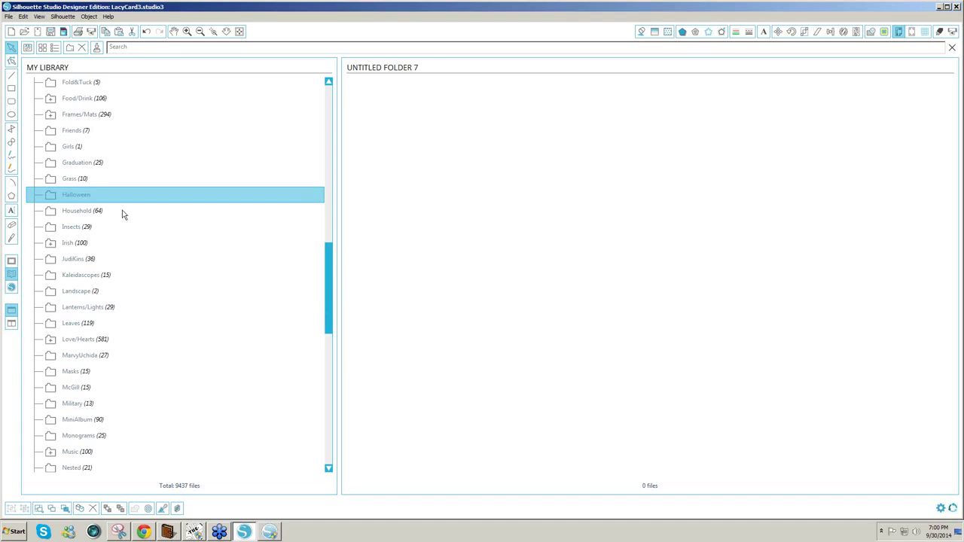
- Browse the Irish and Boxes&Bags folder designs and expand Boxes&Bags to view its subfolders
{"action": "left_click", "coordinate": [82, 243]}
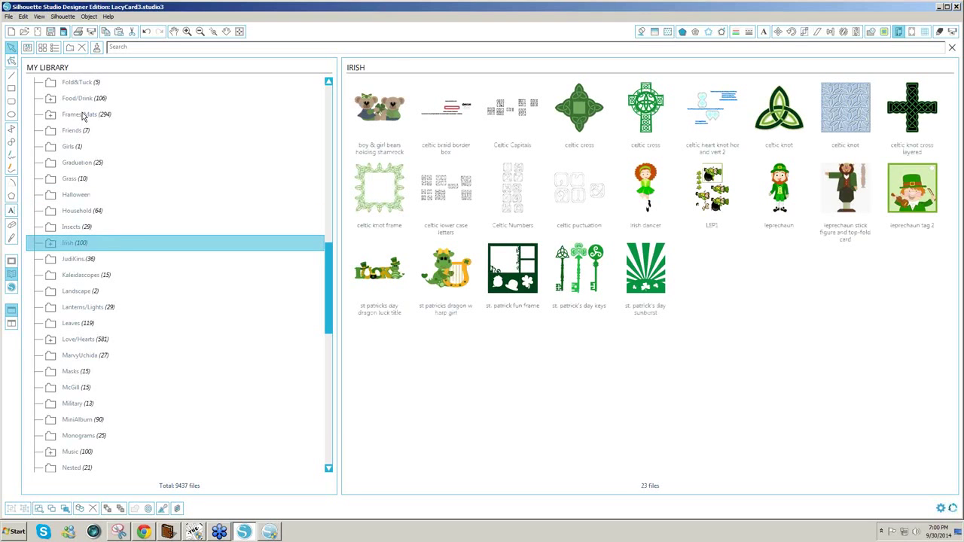
{"action": "scroll", "coordinate": [336, 219], "scroll_direction": "up", "scroll_amount": 1}
{"action": "scroll", "coordinate": [335, 218], "scroll_direction": "up", "scroll_amount": 10}
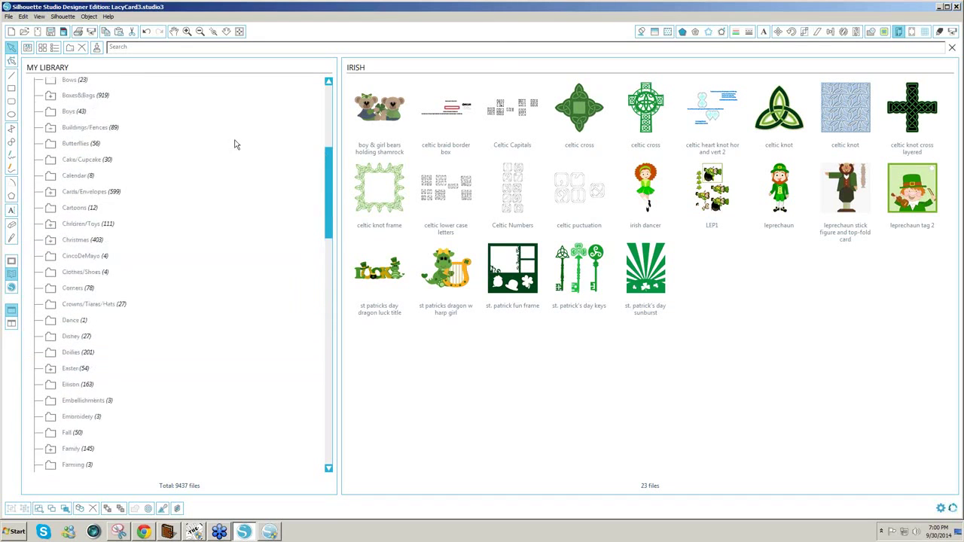
{"action": "left_click", "coordinate": [82, 121]}
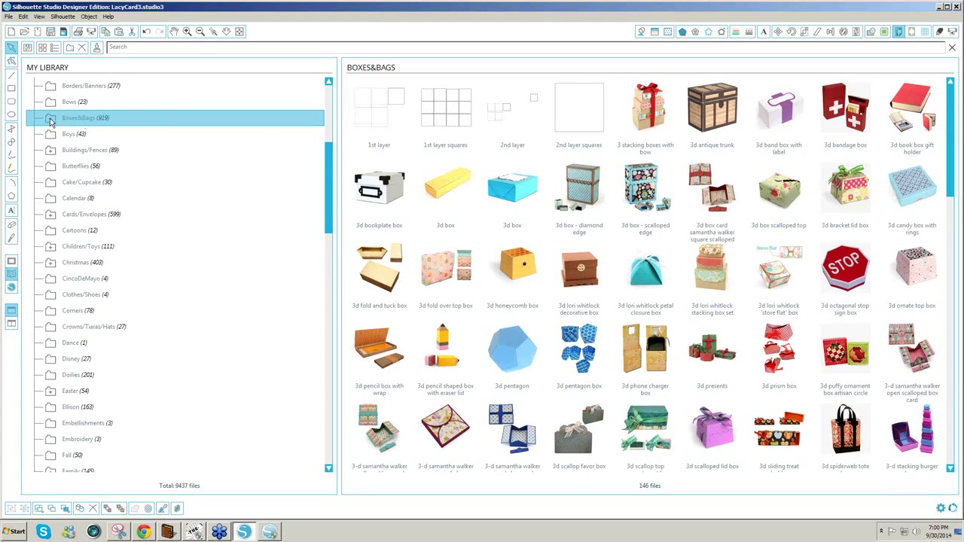
{"action": "left_click", "coordinate": [51, 119]}
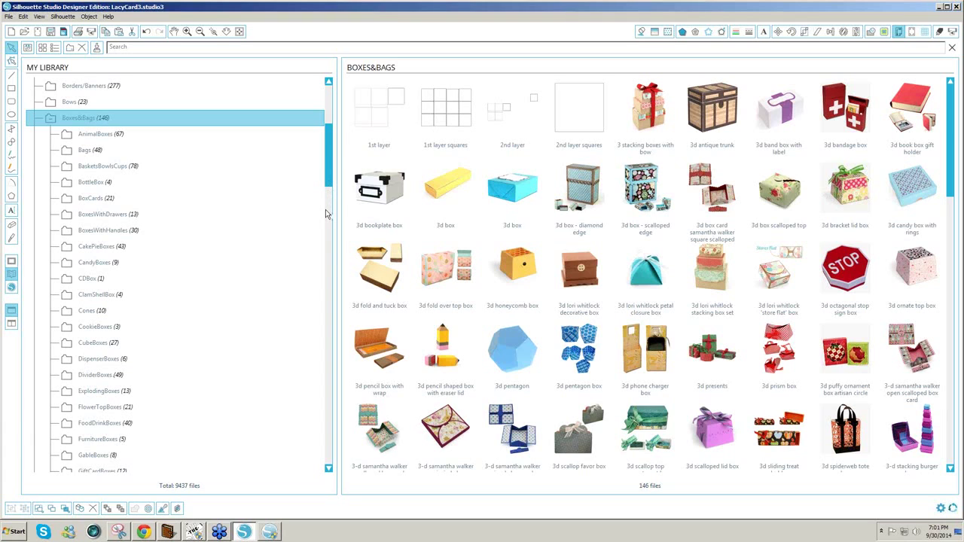
{"action": "scroll", "coordinate": [325, 200], "scroll_direction": "down", "scroll_amount": 1}
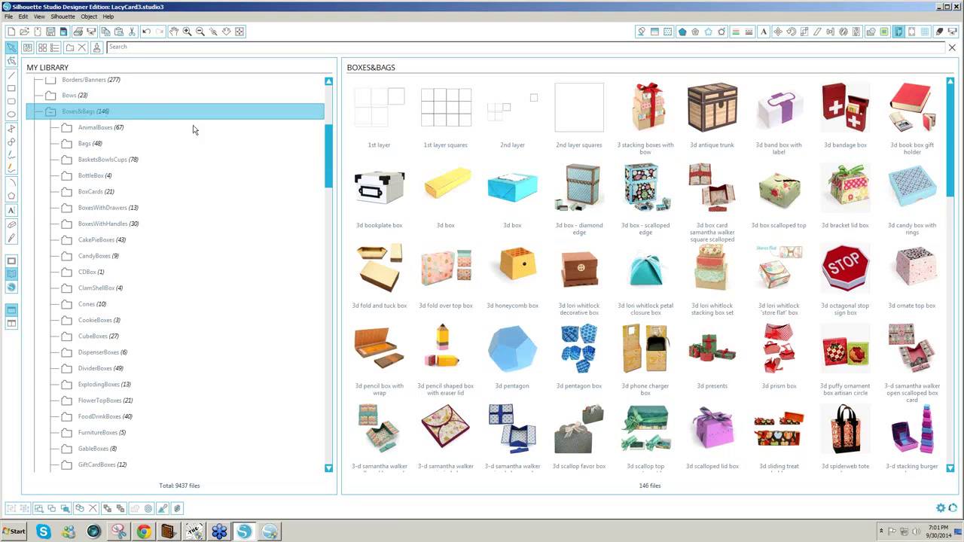
- Collapse Boxes&Bags and My Library so only the top-level library entries remain
{"action": "left_click", "coordinate": [49, 113]}
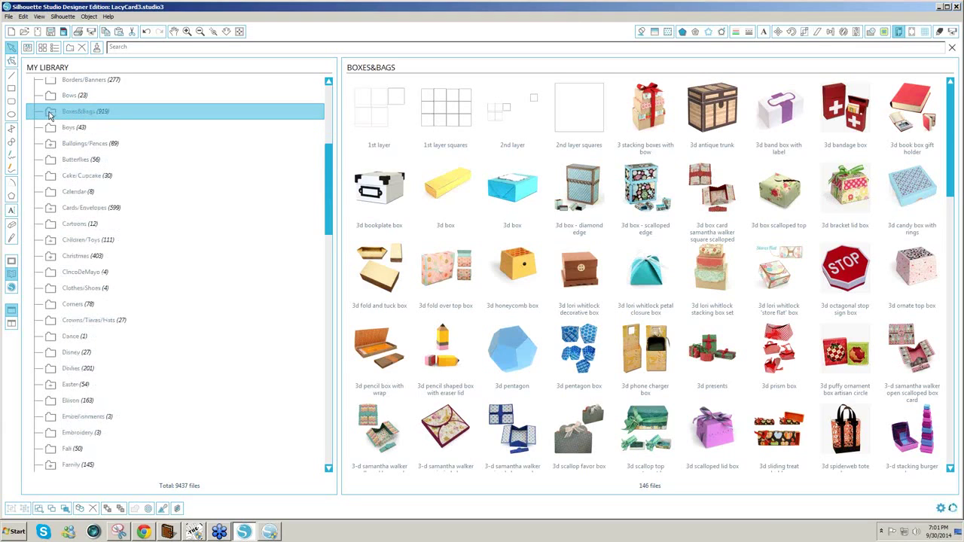
{"action": "left_click_drag", "start_coordinate": [329, 202], "coordinate": [336, 147]}
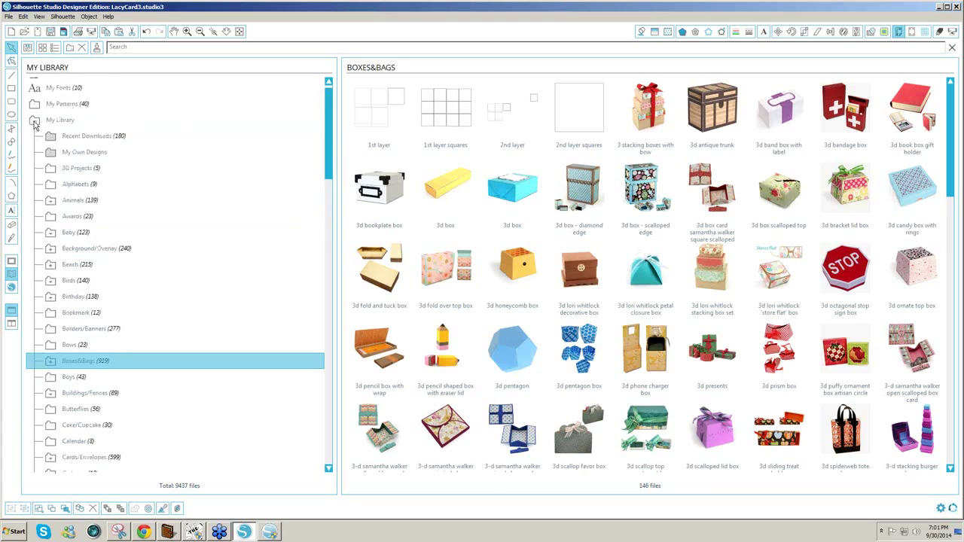
{"action": "left_click", "coordinate": [35, 121]}
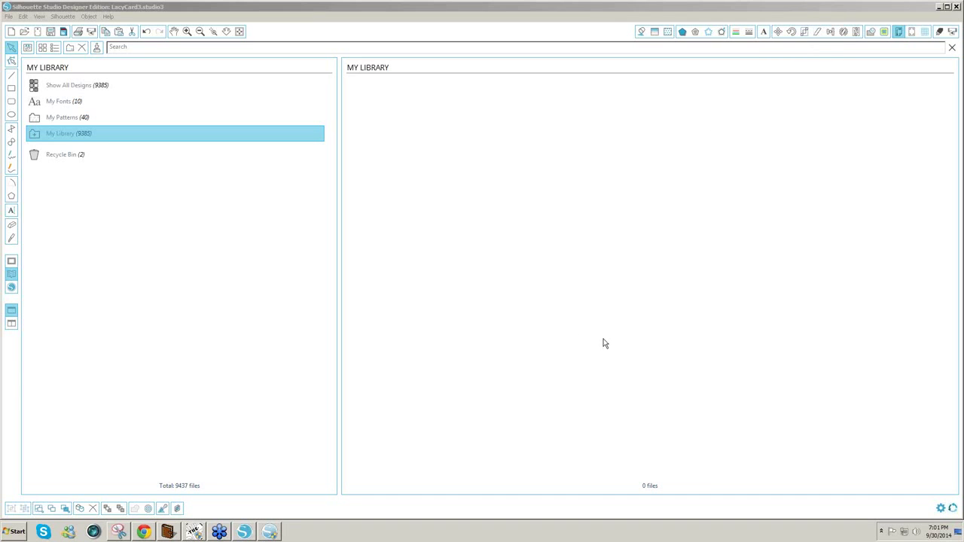
- In the Untitled.studio window, open My Library from the File menu and show All Designs
{"action": "left_click", "coordinate": [270, 533]}
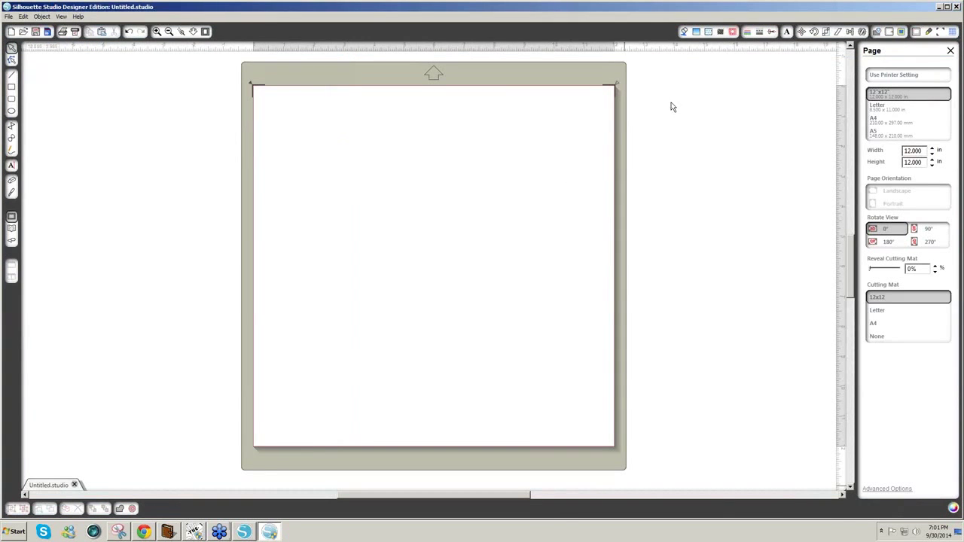
{"action": "left_click", "coordinate": [9, 16]}
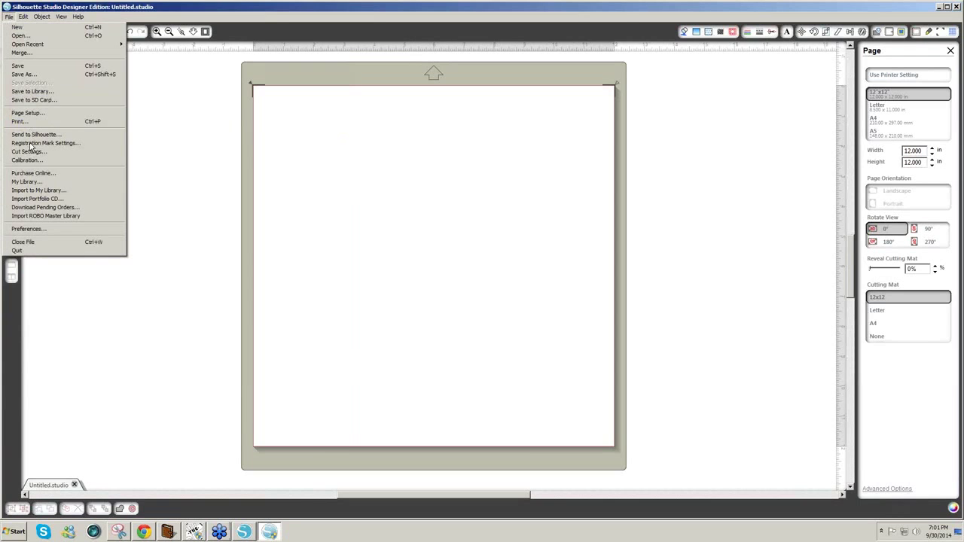
{"action": "left_click", "coordinate": [31, 184]}
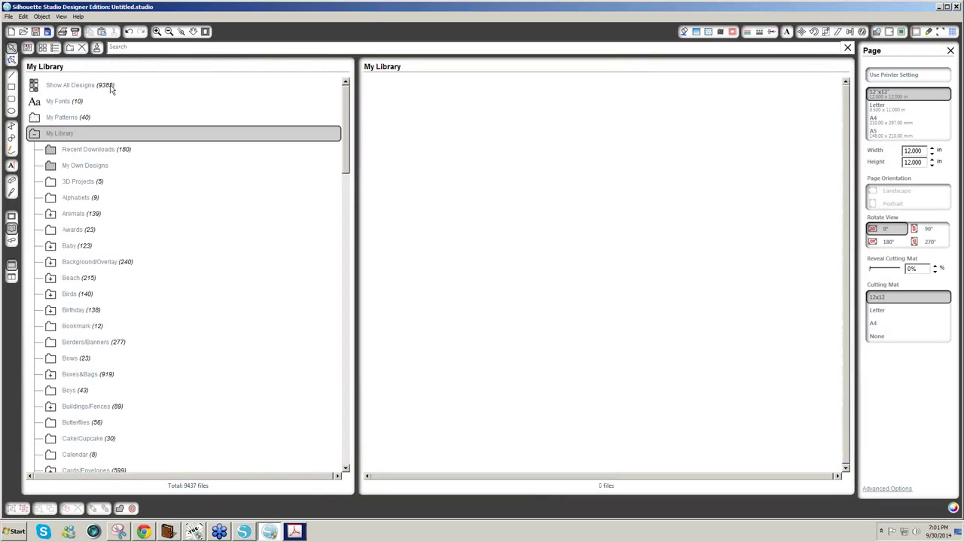
{"action": "left_click", "coordinate": [111, 88]}
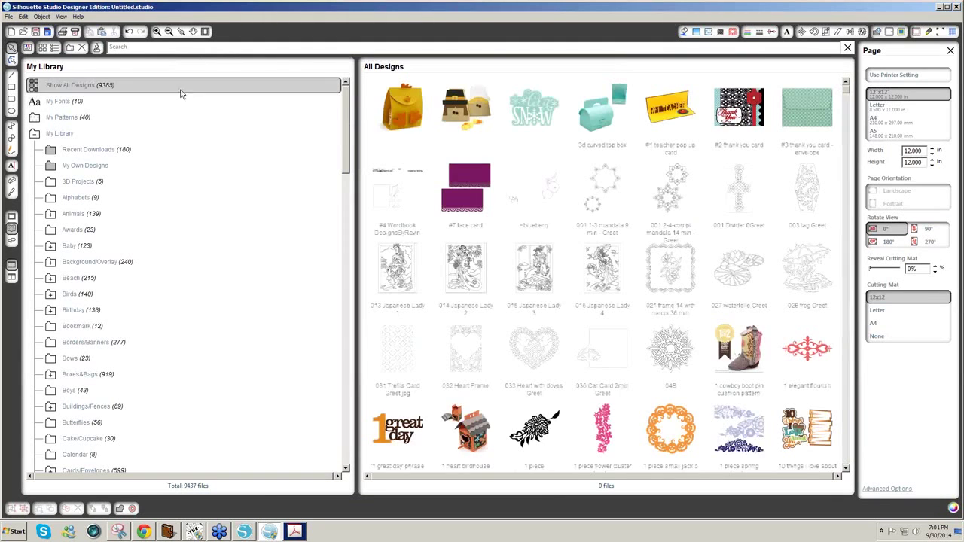
{"action": "left_click", "coordinate": [8, 16]}
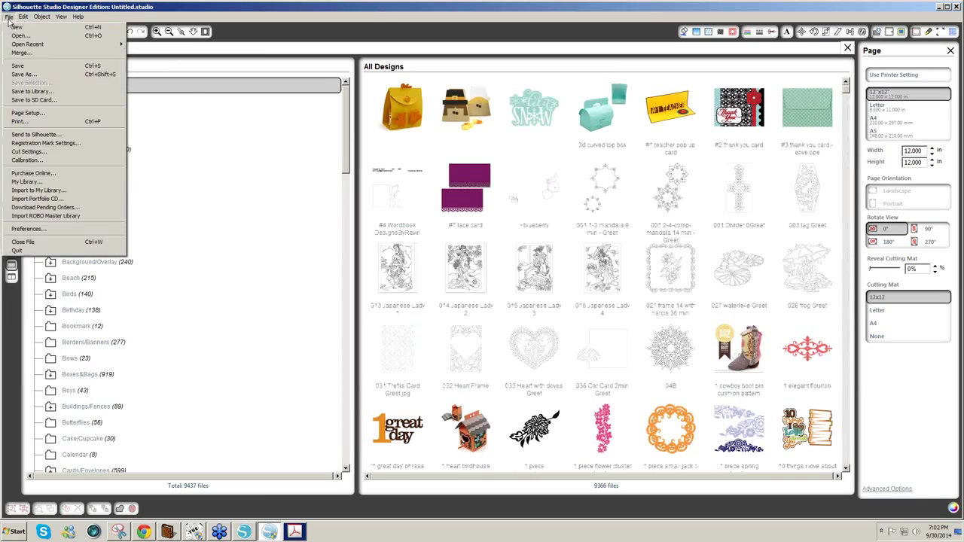
- In the online store, add the free pumpkin basket shape of the week to the cart and check out
{"action": "left_click", "coordinate": [43, 174]}
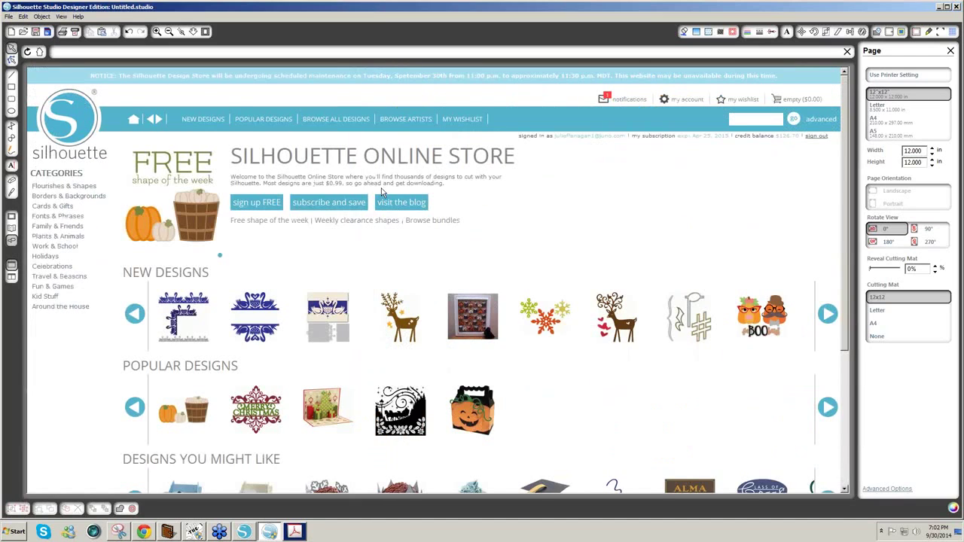
{"action": "left_click", "coordinate": [198, 231]}
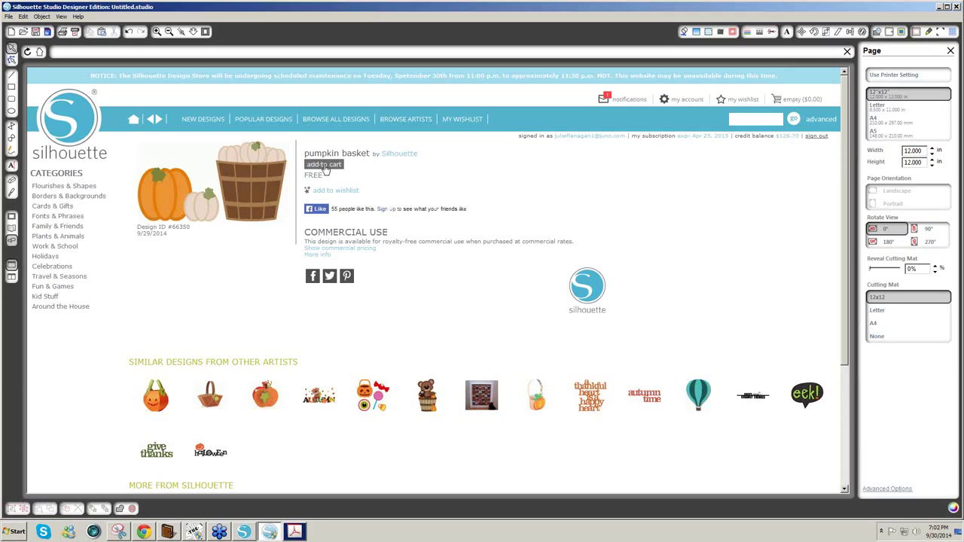
{"action": "left_click", "coordinate": [326, 166]}
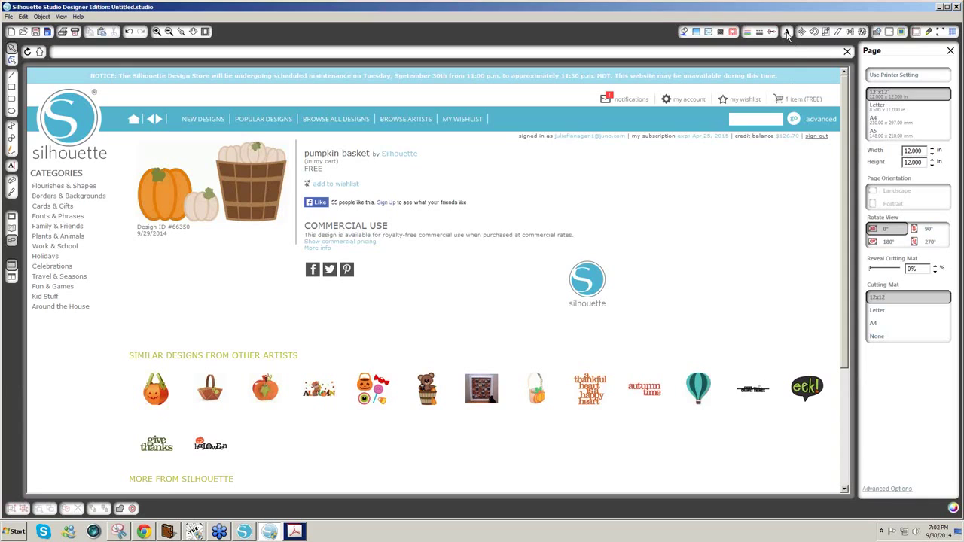
{"action": "left_click", "coordinate": [793, 104]}
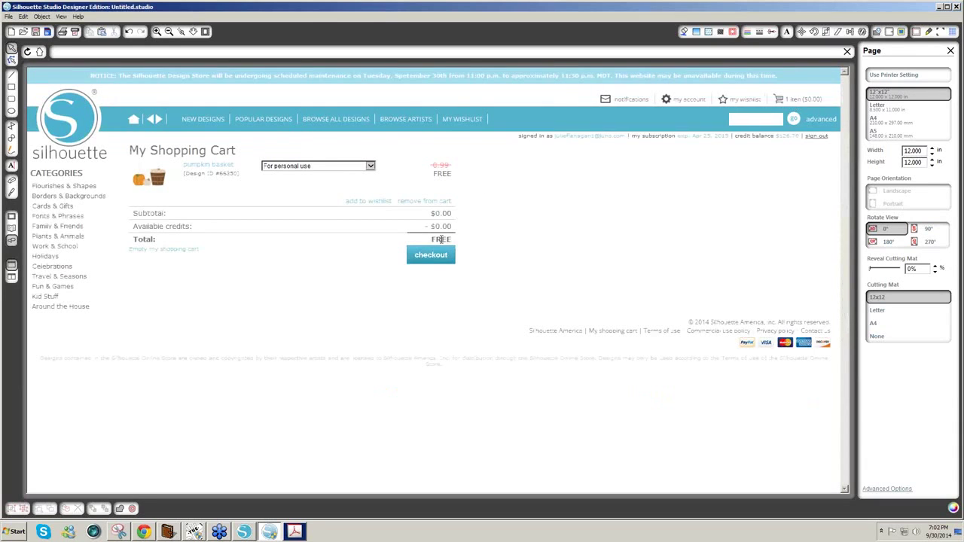
{"action": "left_click", "coordinate": [438, 257]}
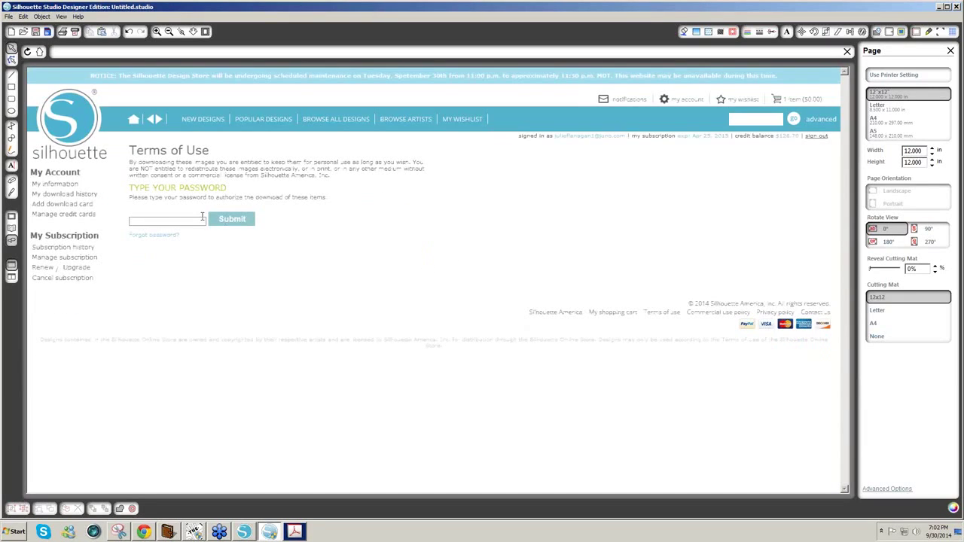
- Enter and submit the account password, re-entering it after the error to complete the order
{"action": "left_click", "coordinate": [202, 221]}
{"action": "type", "text": "********"}
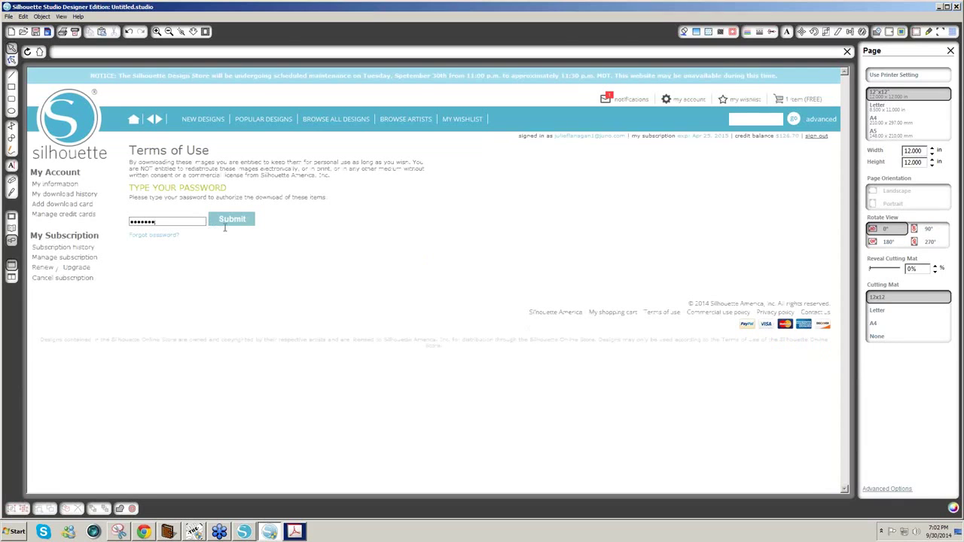
{"action": "left_click", "coordinate": [230, 219]}
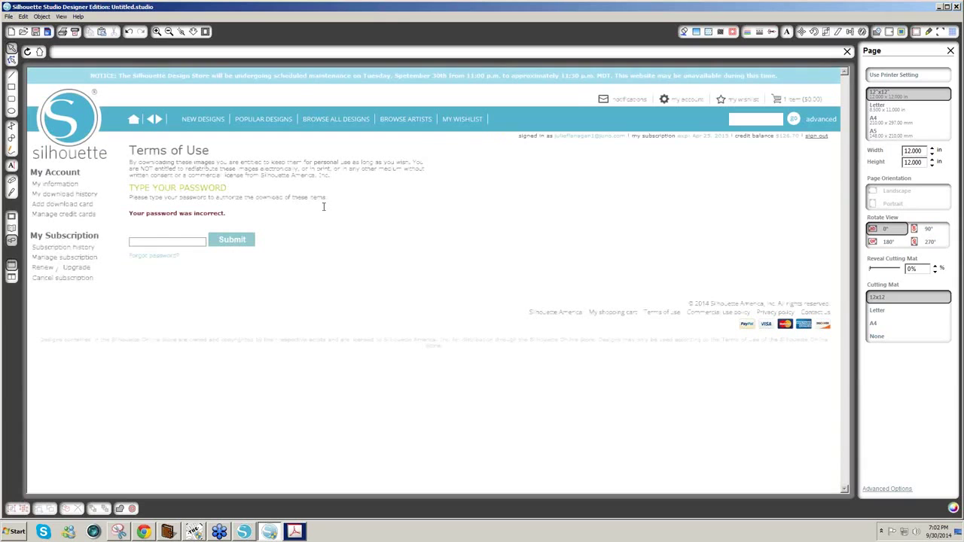
{"action": "left_click", "coordinate": [191, 241]}
{"action": "type", "text": "••••••"}
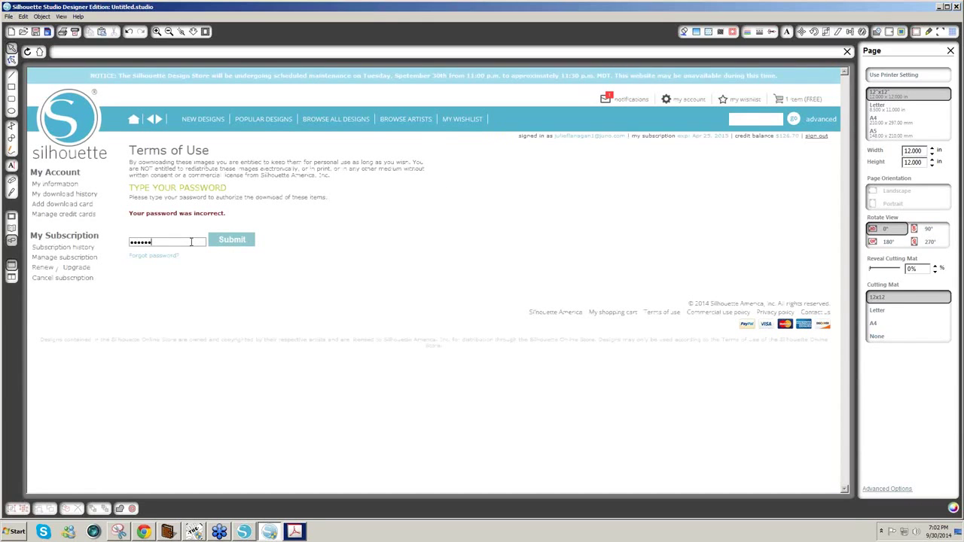
{"action": "left_click", "coordinate": [233, 241]}
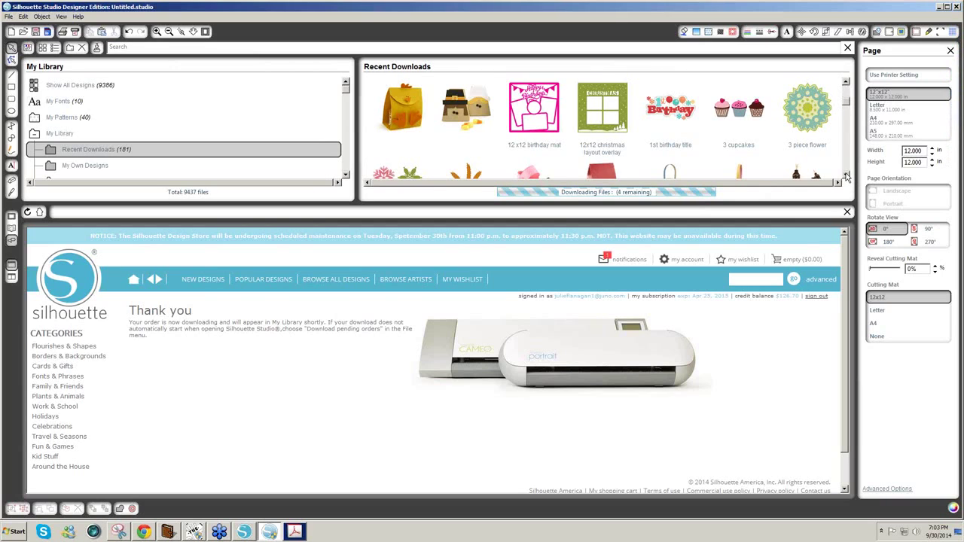
- Scroll through the new designs downloading into Recent Downloads
{"action": "left_click", "coordinate": [846, 175]}
{"action": "left_click", "coordinate": [846, 174]}
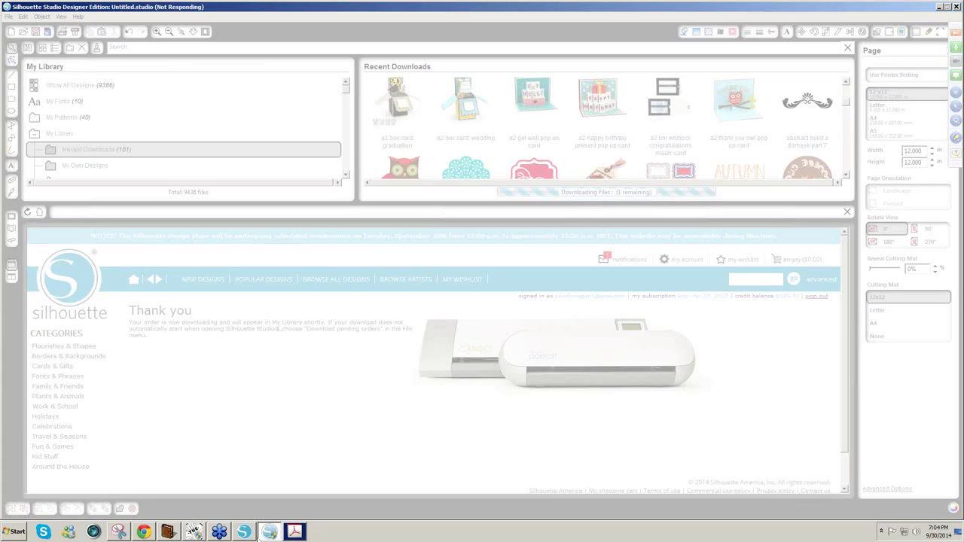
- Close the LacyCard3 window, discarding its unsaved changes
{"action": "left_click", "coordinate": [245, 533]}
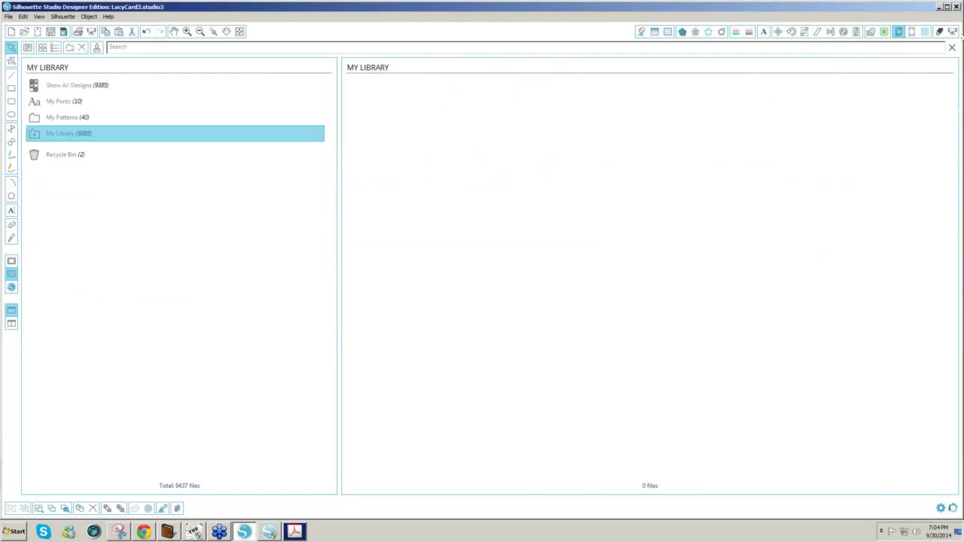
{"action": "left_click", "coordinate": [957, 6]}
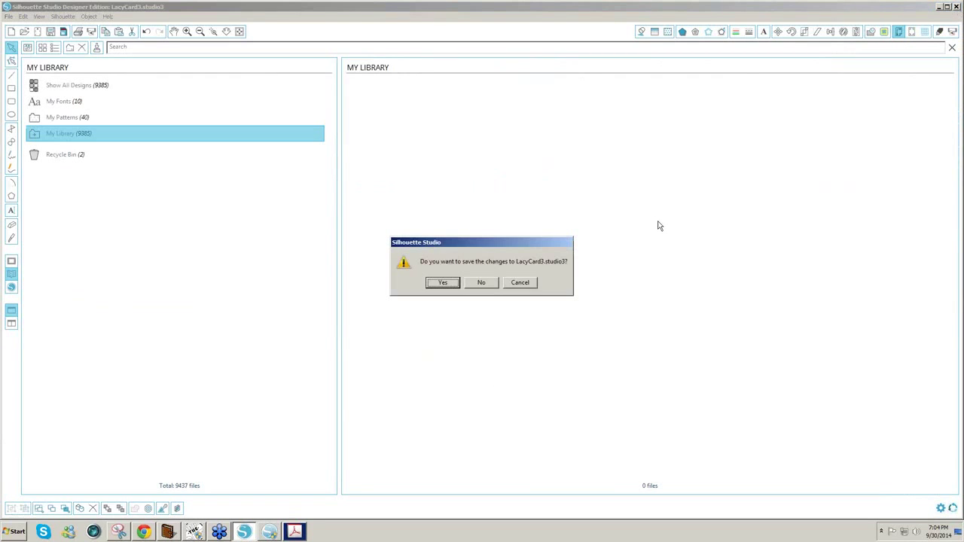
{"action": "left_click", "coordinate": [481, 284]}
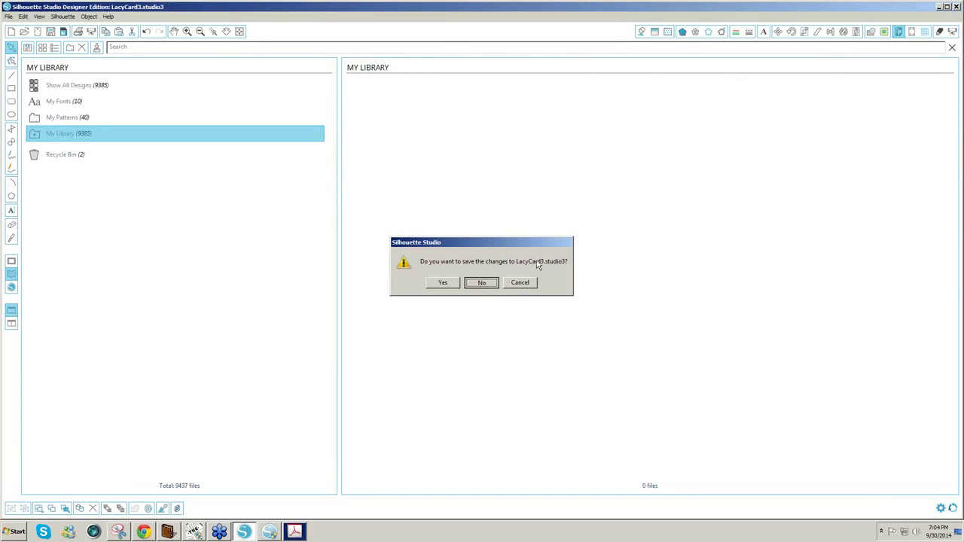